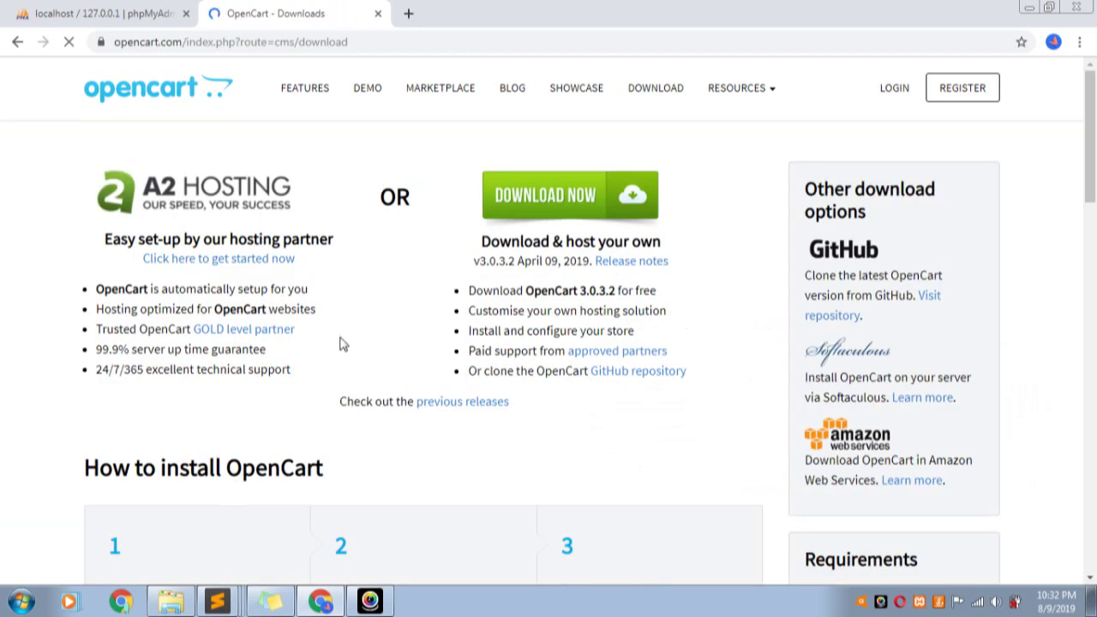
Step: Scroll down the Downloads page to see the OpenCart 3.0.3.2 installation steps and requirements
{"action": "scroll", "coordinate": [125, 196], "scroll_direction": "down", "scroll_amount": 4}
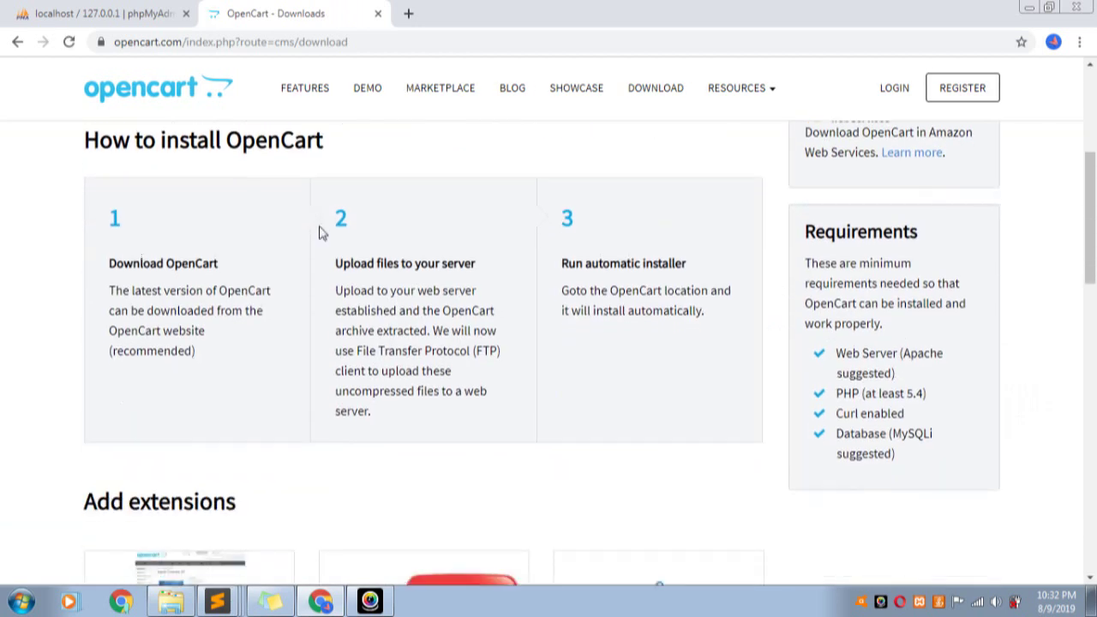
{"action": "scroll", "coordinate": [319, 232], "scroll_direction": "down", "scroll_amount": 12}
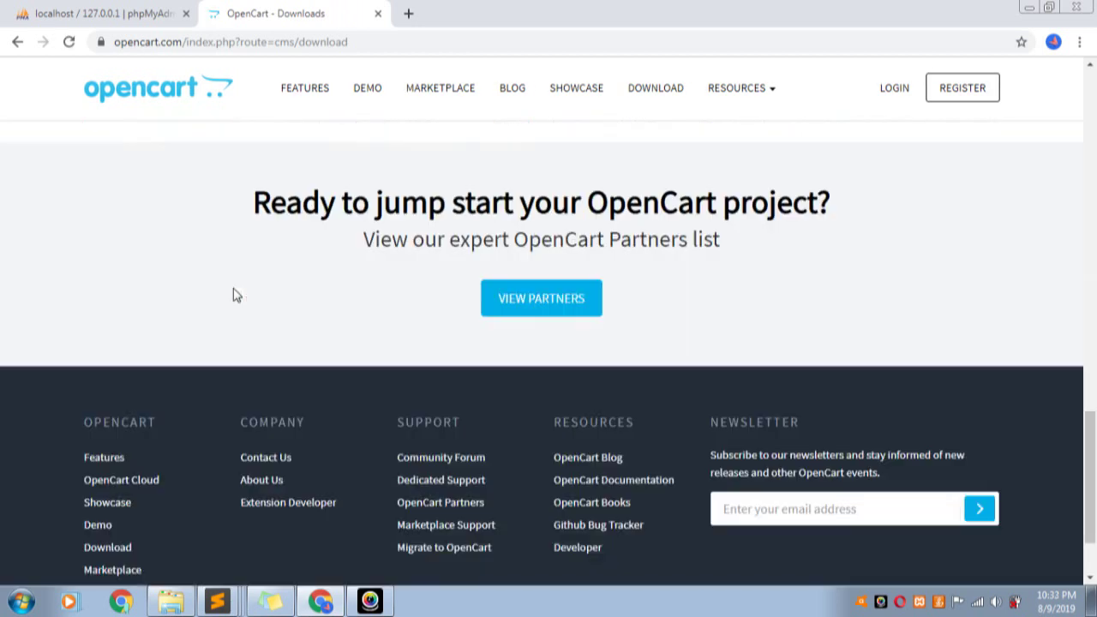
{"action": "scroll", "coordinate": [319, 306], "scroll_direction": "up", "scroll_amount": 15}
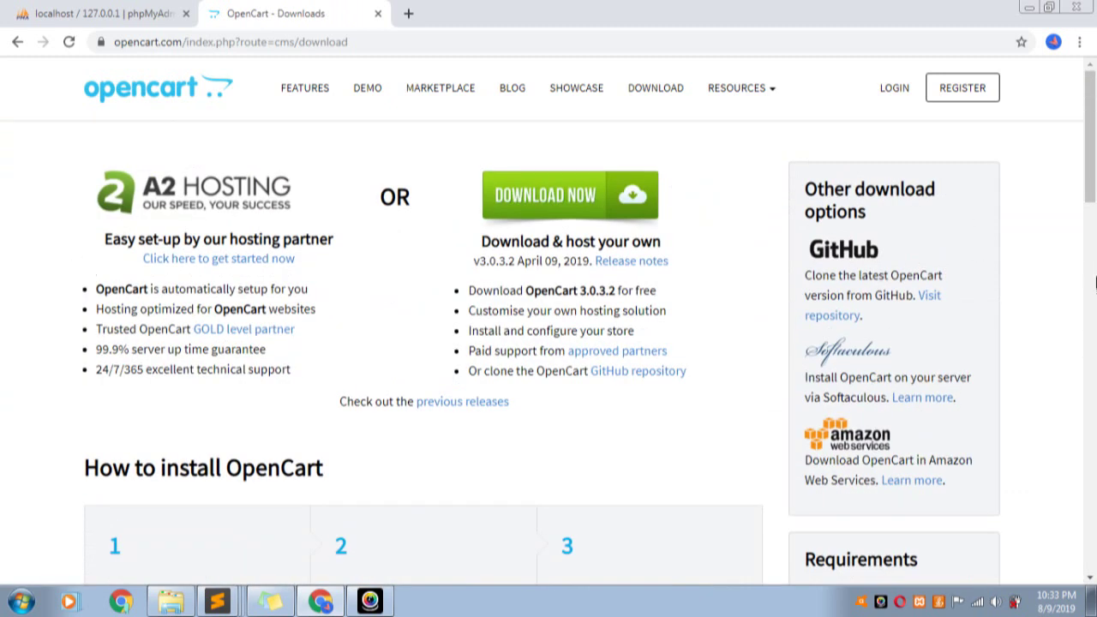
{"action": "scroll", "coordinate": [390, 375], "scroll_direction": "down", "scroll_amount": 1}
{"action": "scroll", "coordinate": [390, 374], "scroll_direction": "down", "scroll_amount": 2}
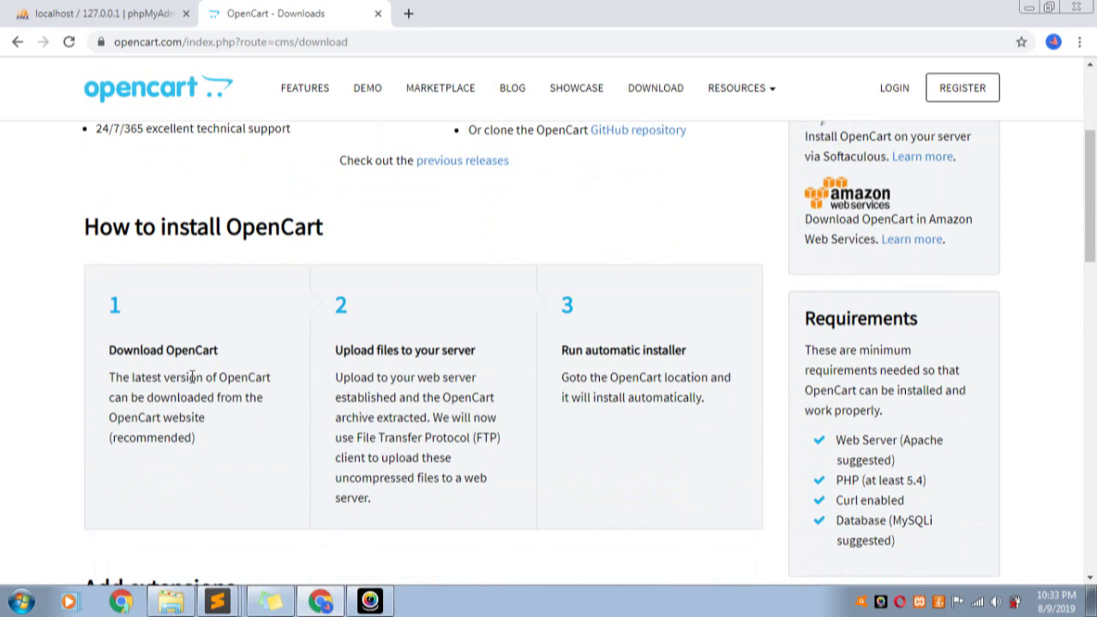
{"action": "scroll", "coordinate": [171, 359], "scroll_direction": "down", "scroll_amount": 2}
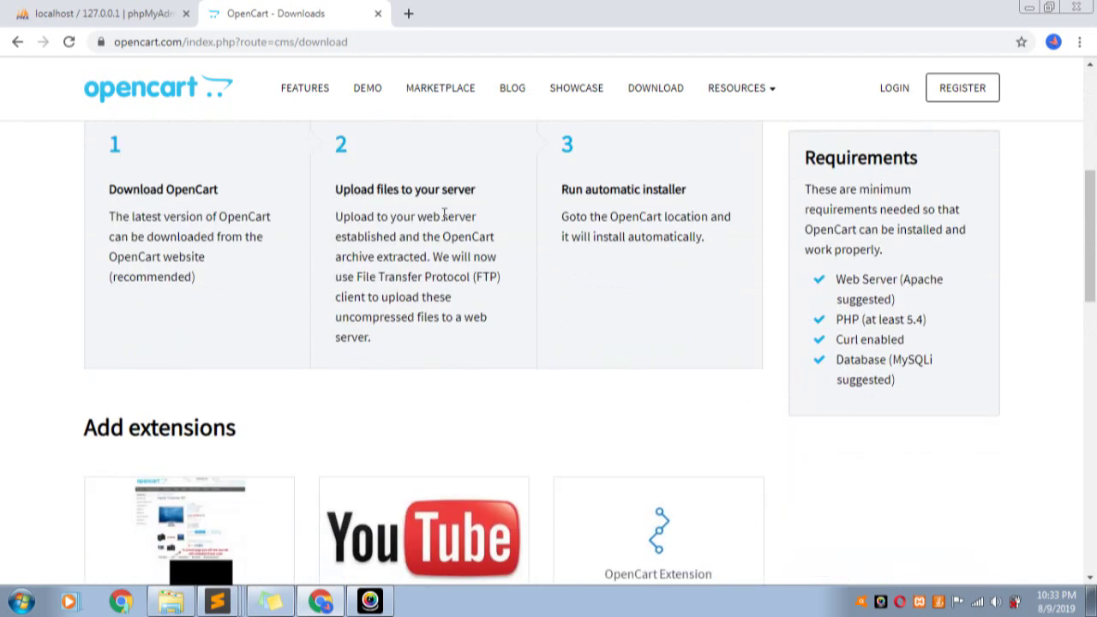
{"action": "scroll", "coordinate": [472, 323], "scroll_direction": "down", "scroll_amount": 5}
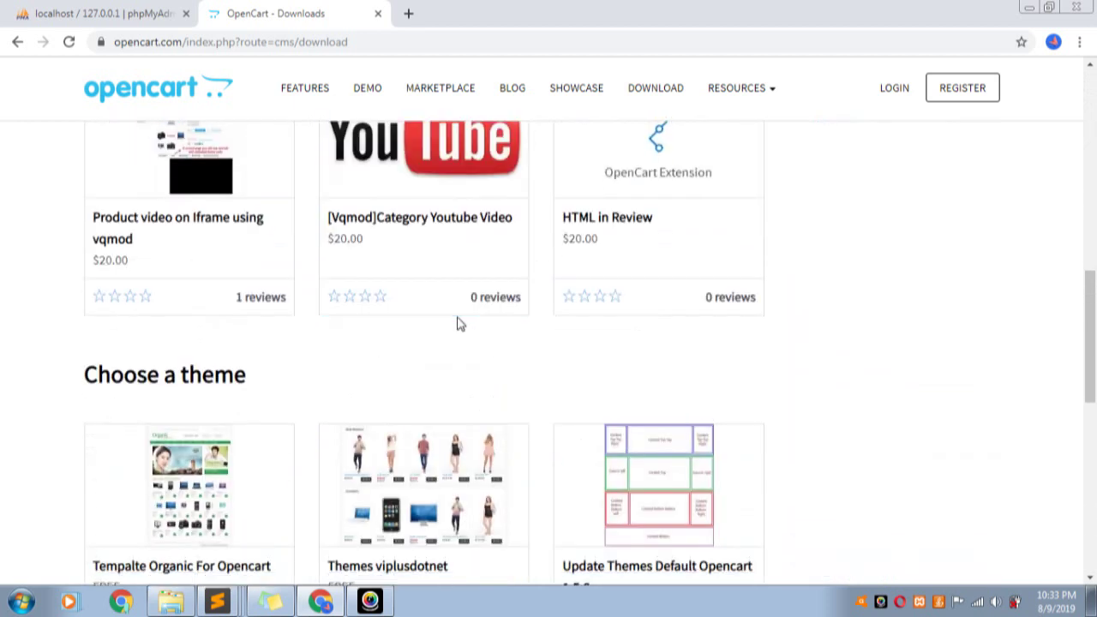
{"action": "scroll", "coordinate": [116, 298], "scroll_direction": "down", "scroll_amount": 4}
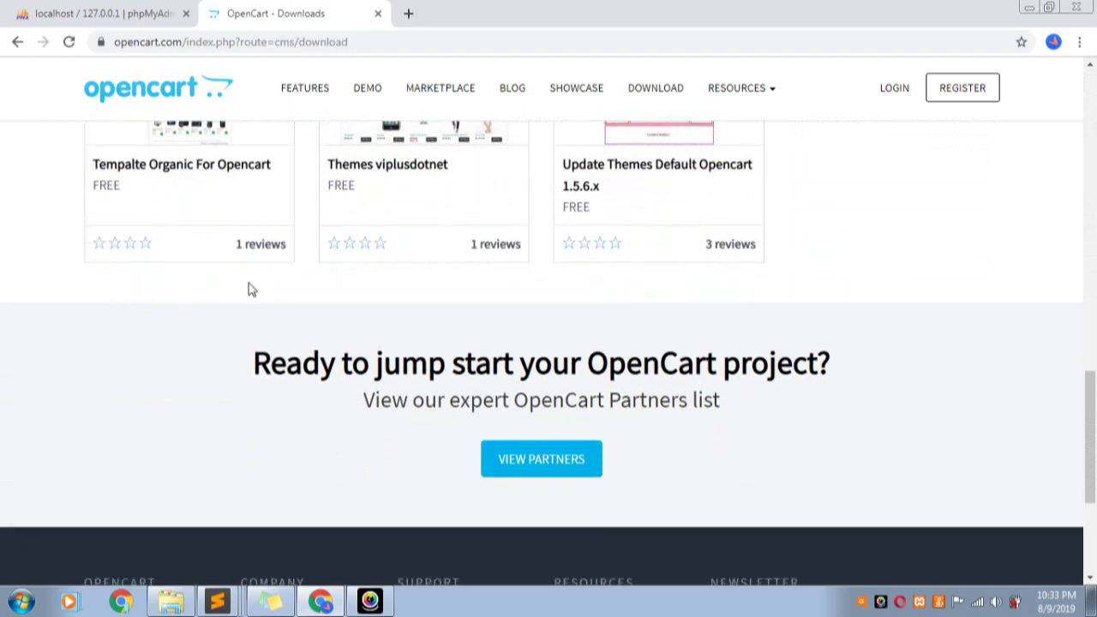
{"action": "scroll", "coordinate": [828, 340], "scroll_direction": "up", "scroll_amount": 2}
{"action": "scroll", "coordinate": [823, 340], "scroll_direction": "up", "scroll_amount": 3}
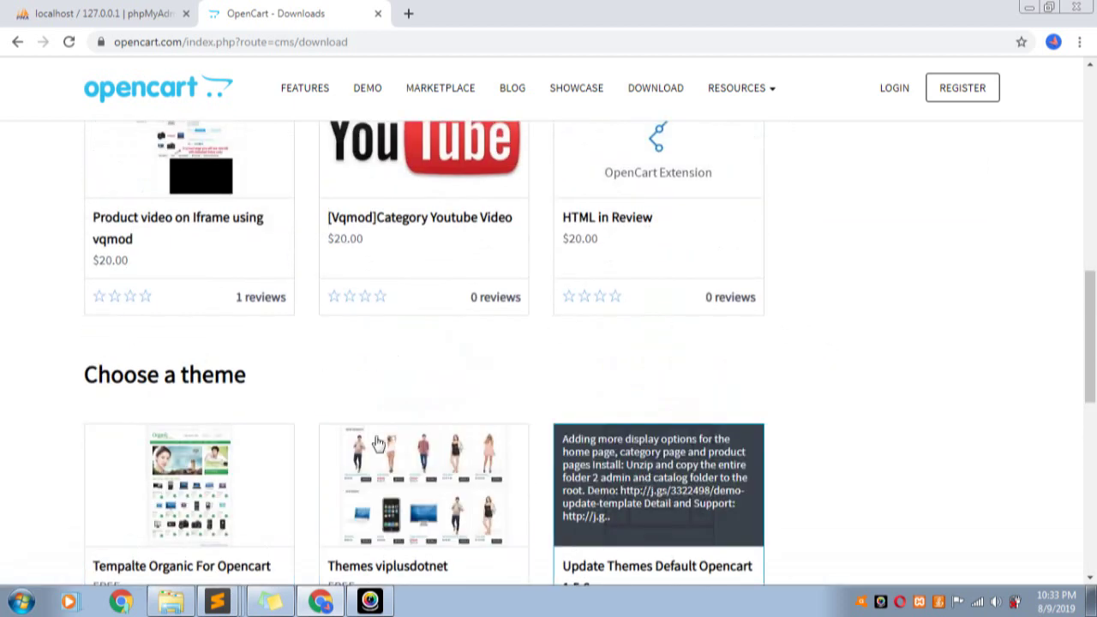
{"action": "scroll", "coordinate": [180, 413], "scroll_direction": "down", "scroll_amount": 2}
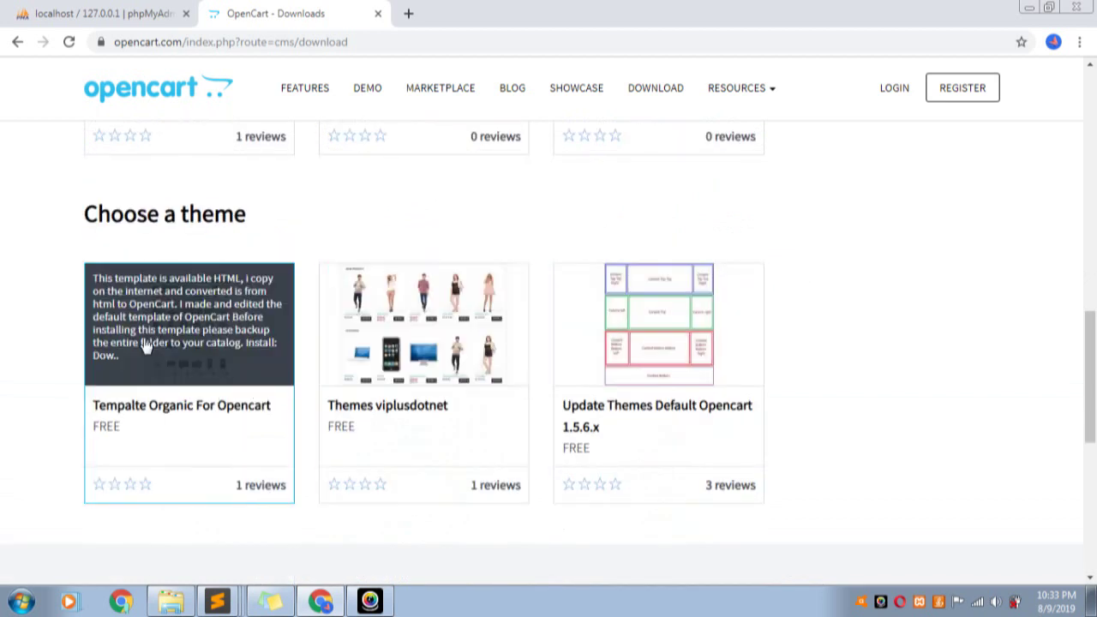
{"action": "scroll", "coordinate": [213, 313], "scroll_direction": "up", "scroll_amount": 5}
{"action": "scroll", "coordinate": [213, 313], "scroll_direction": "up", "scroll_amount": 6}
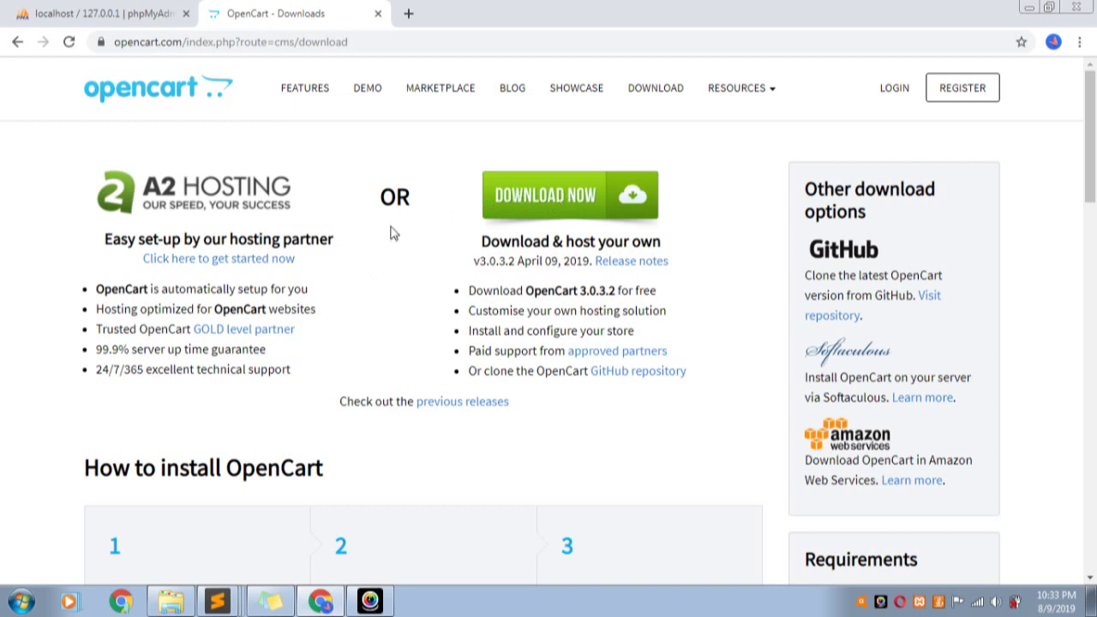
{"action": "scroll", "coordinate": [392, 284], "scroll_direction": "down", "scroll_amount": 12}
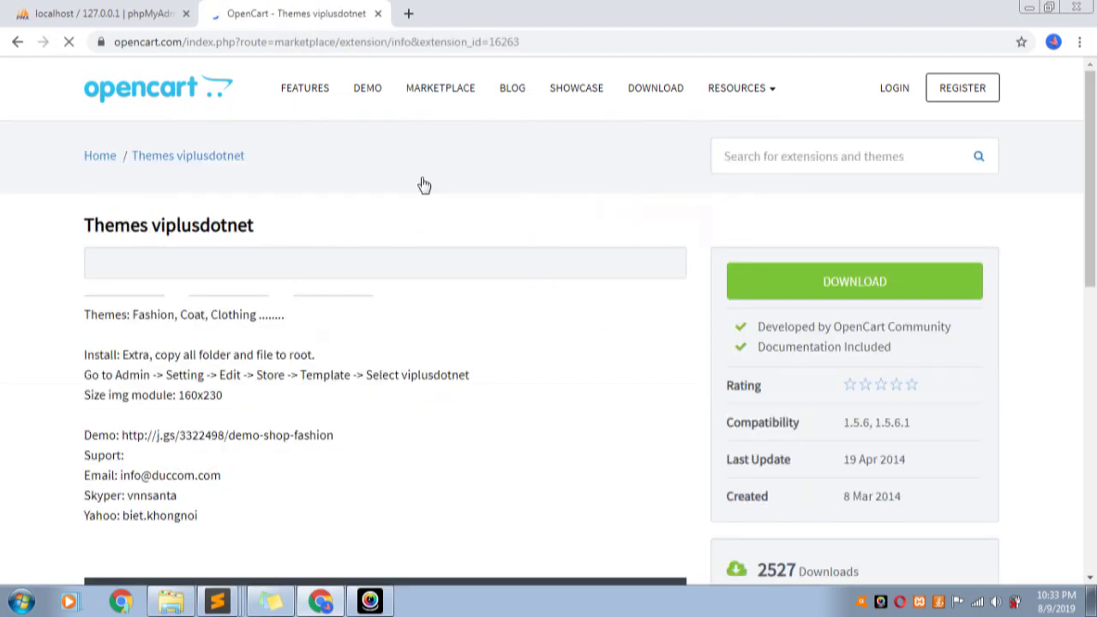
{"action": "scroll", "coordinate": [470, 206], "scroll_direction": "down", "scroll_amount": 3}
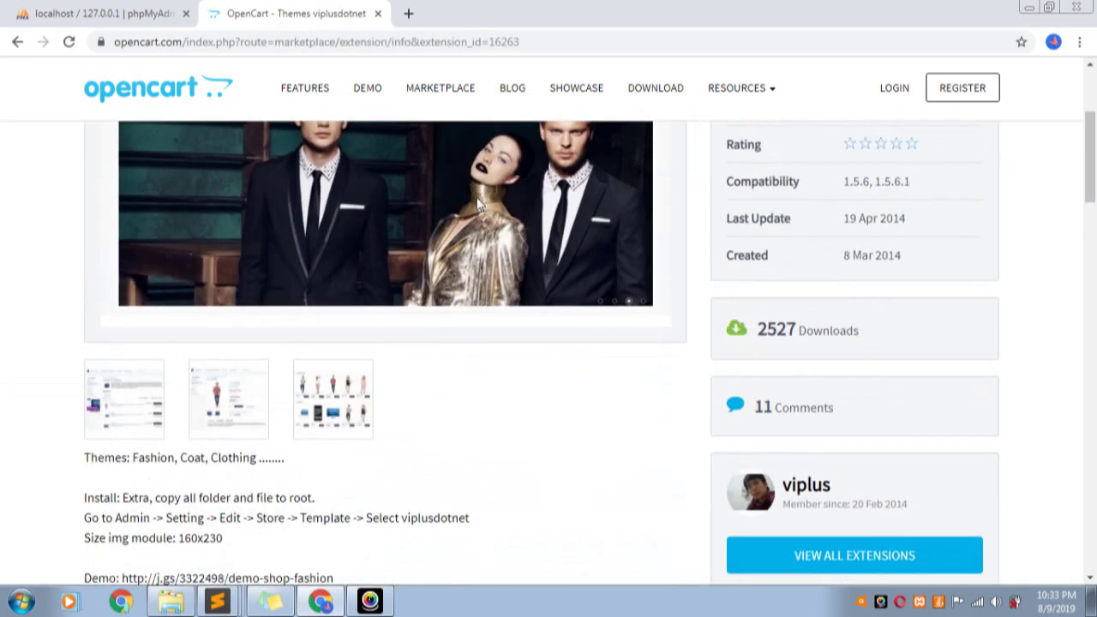
{"action": "scroll", "coordinate": [478, 202], "scroll_direction": "down", "scroll_amount": 2}
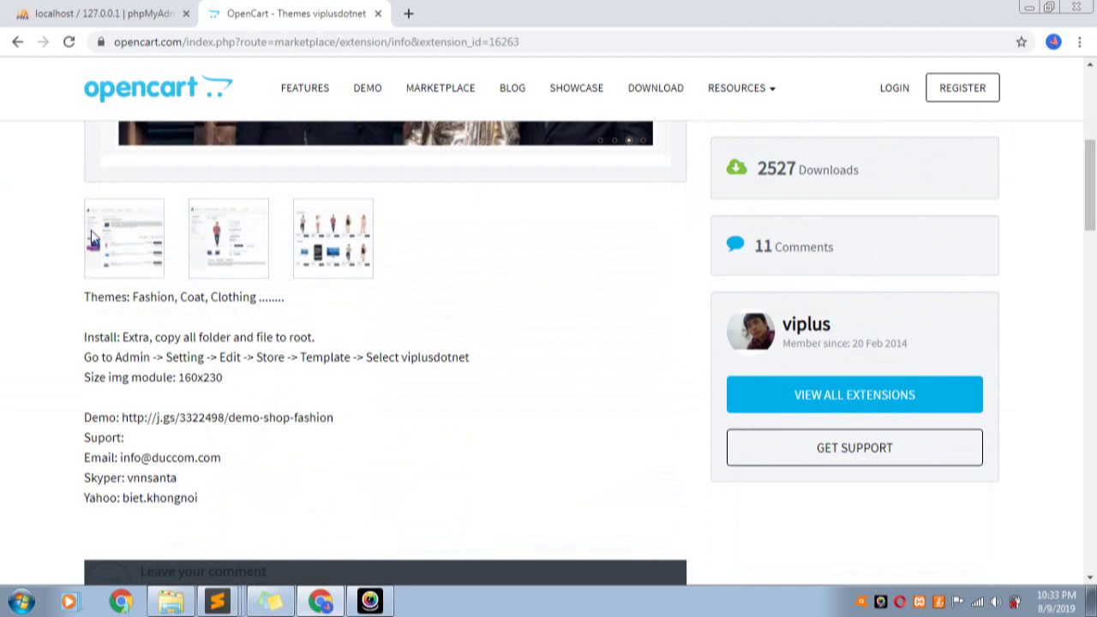
{"action": "scroll", "coordinate": [690, 240], "scroll_direction": "up", "scroll_amount": 3}
{"action": "scroll", "coordinate": [690, 240], "scroll_direction": "up", "scroll_amount": 2}
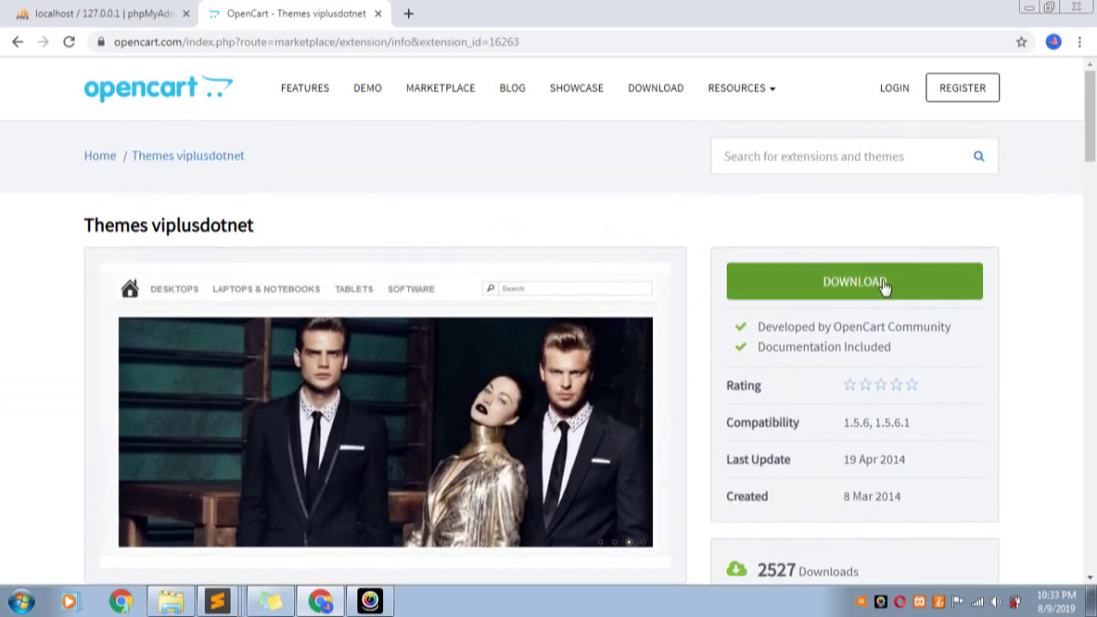
{"action": "left_click", "coordinate": [17, 41]}
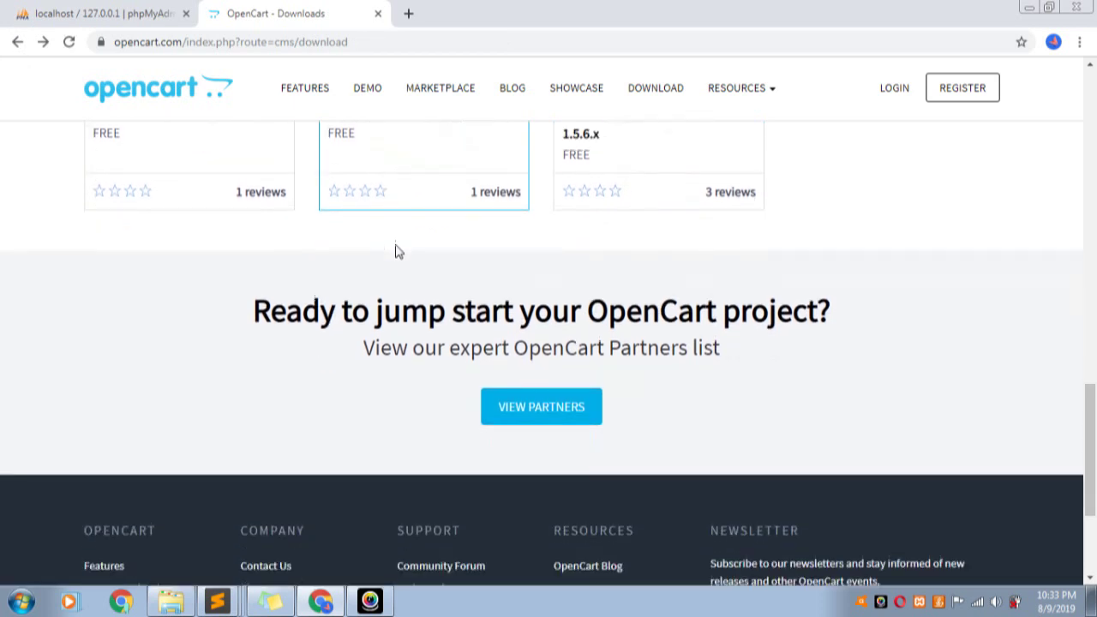
{"action": "scroll", "coordinate": [397, 250], "scroll_direction": "up", "scroll_amount": 2}
{"action": "scroll", "coordinate": [400, 236], "scroll_direction": "up", "scroll_amount": 12}
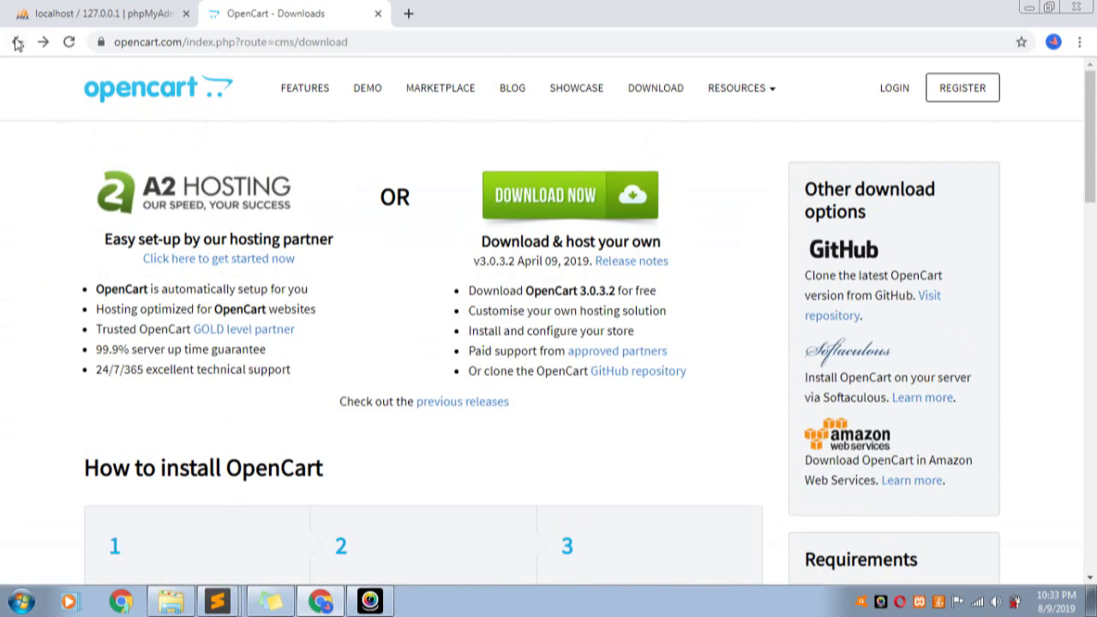
Step: Go back to the OpenCart homepage and open the demo page in a new tab
{"action": "left_click", "coordinate": [17, 41]}
{"action": "right_click", "coordinate": [449, 422]}
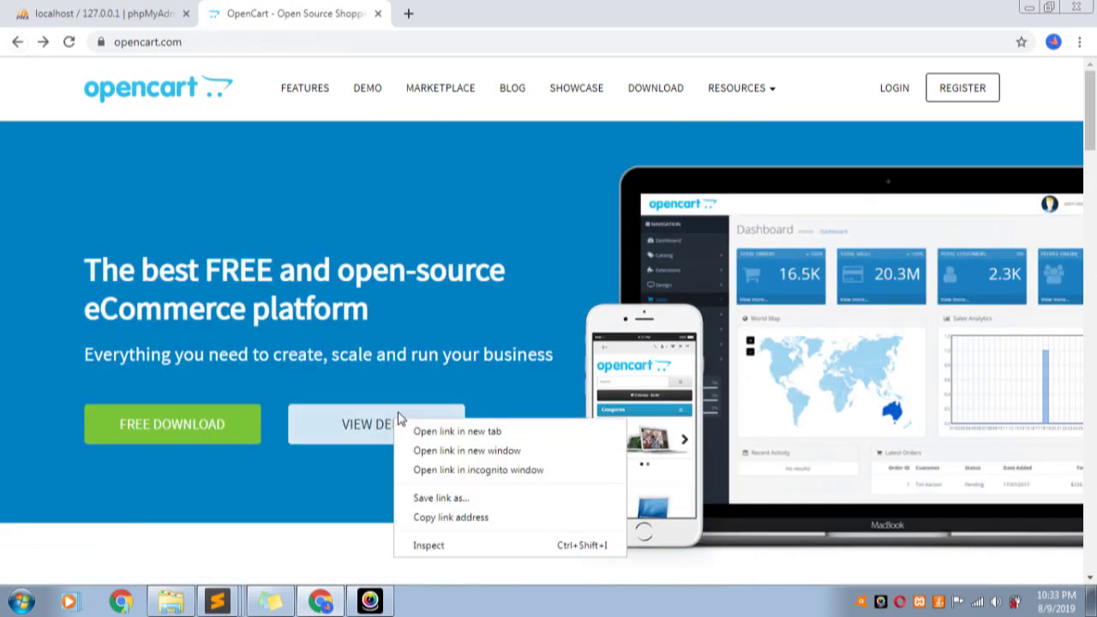
{"action": "left_click", "coordinate": [437, 434]}
{"action": "left_click", "coordinate": [442, 15]}
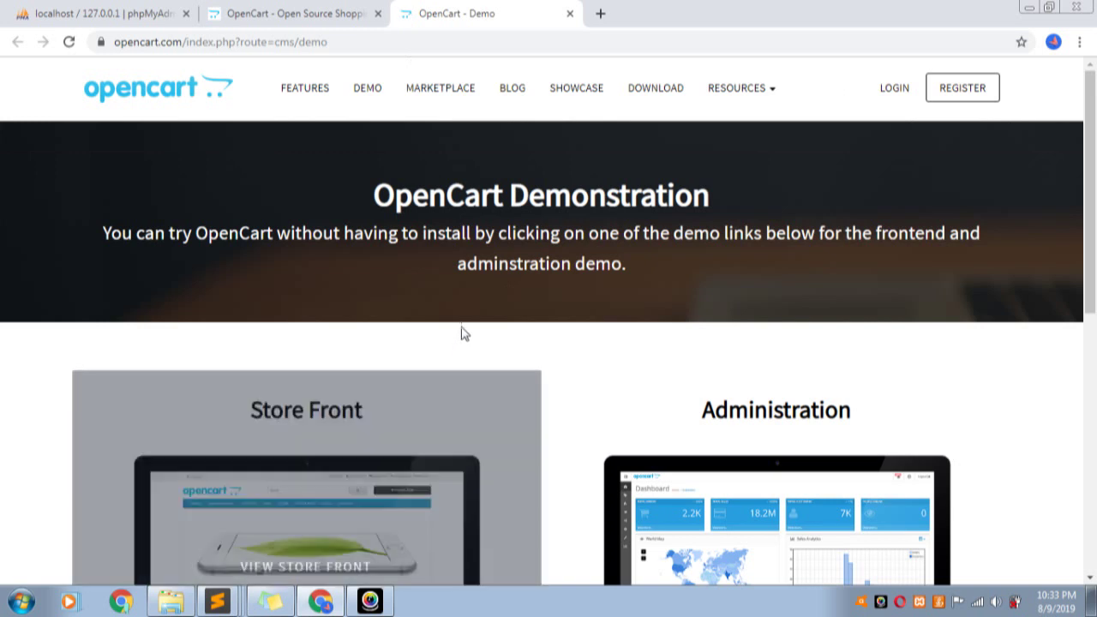
Step: Open the sample 'Your Store' storefront demo, then return to the Demo page
{"action": "scroll", "coordinate": [461, 334], "scroll_direction": "down", "scroll_amount": 3}
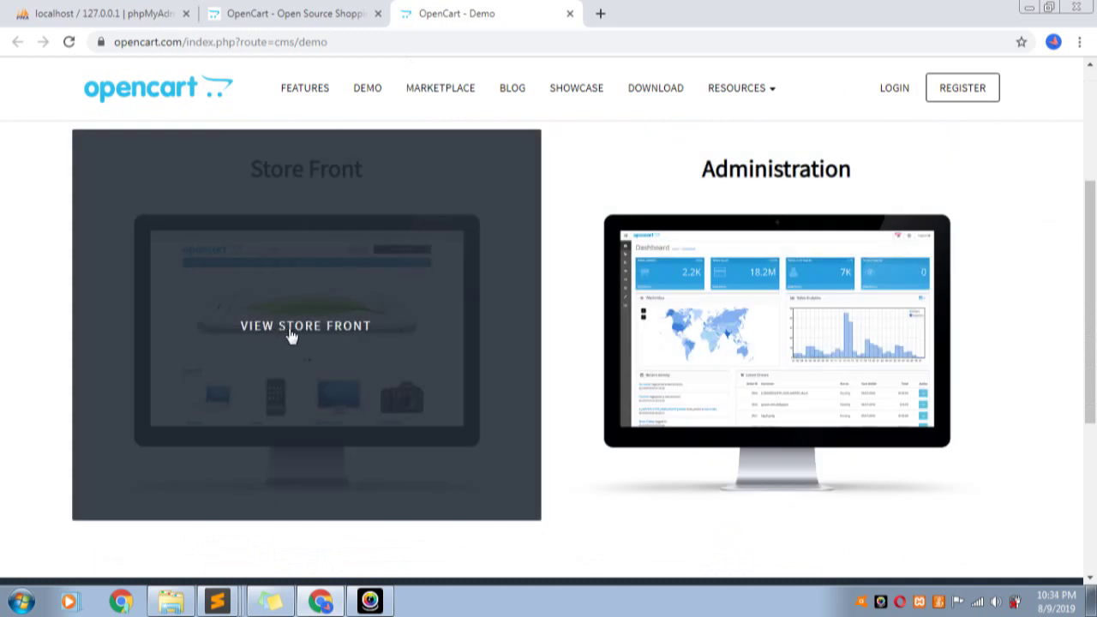
{"action": "left_click", "coordinate": [292, 336]}
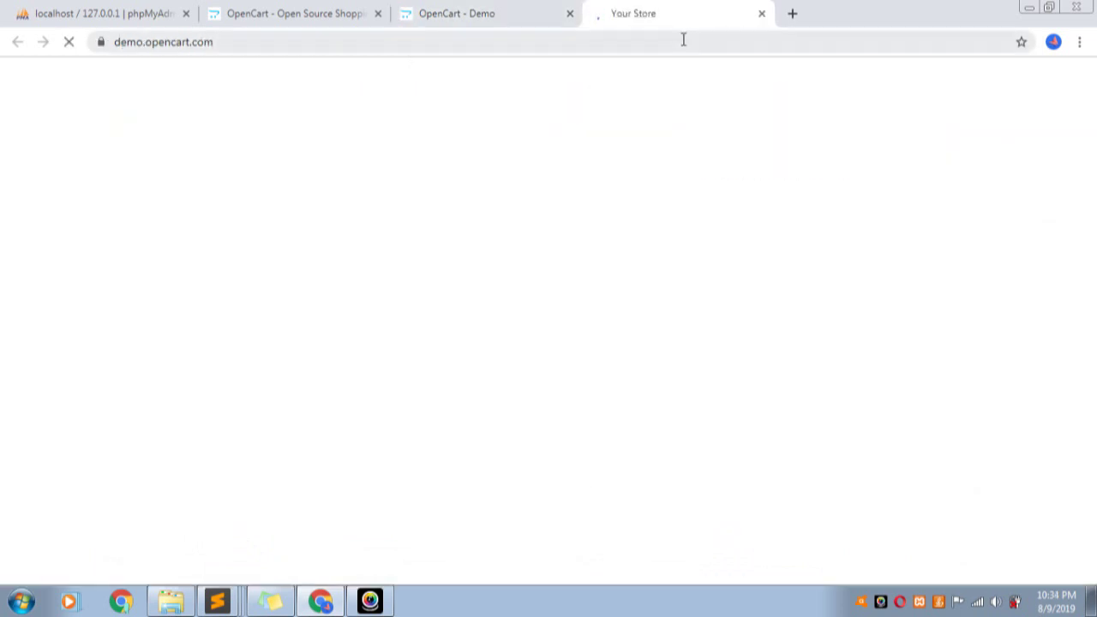
{"action": "scroll", "coordinate": [568, 279], "scroll_direction": "down", "scroll_amount": 3}
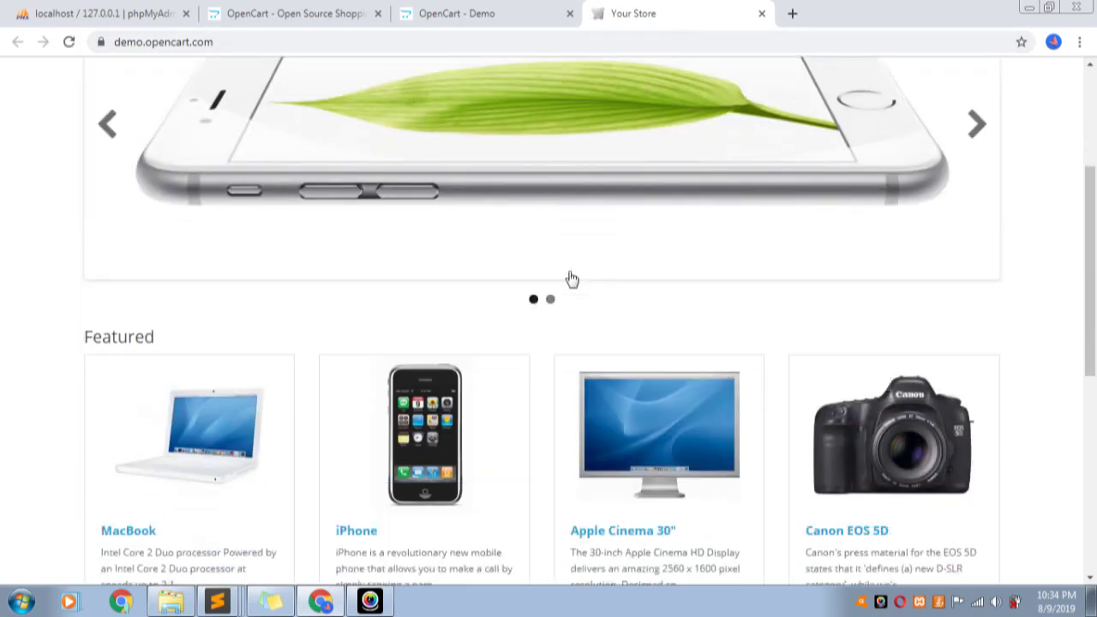
{"action": "scroll", "coordinate": [579, 292], "scroll_direction": "down", "scroll_amount": 6}
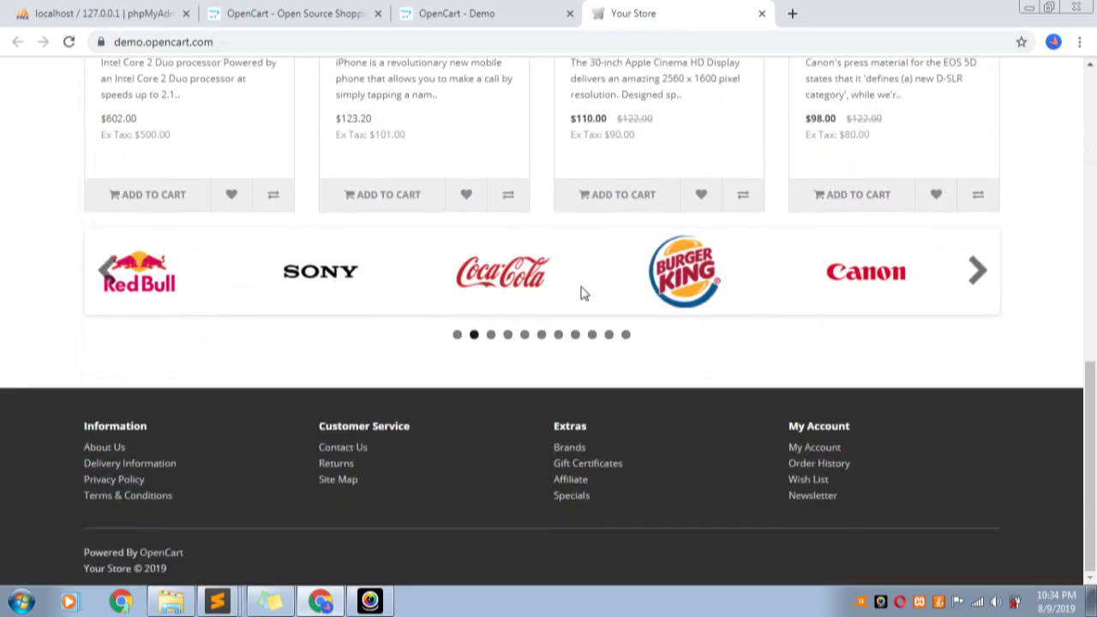
{"action": "scroll", "coordinate": [581, 293], "scroll_direction": "up", "scroll_amount": 5}
{"action": "scroll", "coordinate": [581, 293], "scroll_direction": "up", "scroll_amount": 4}
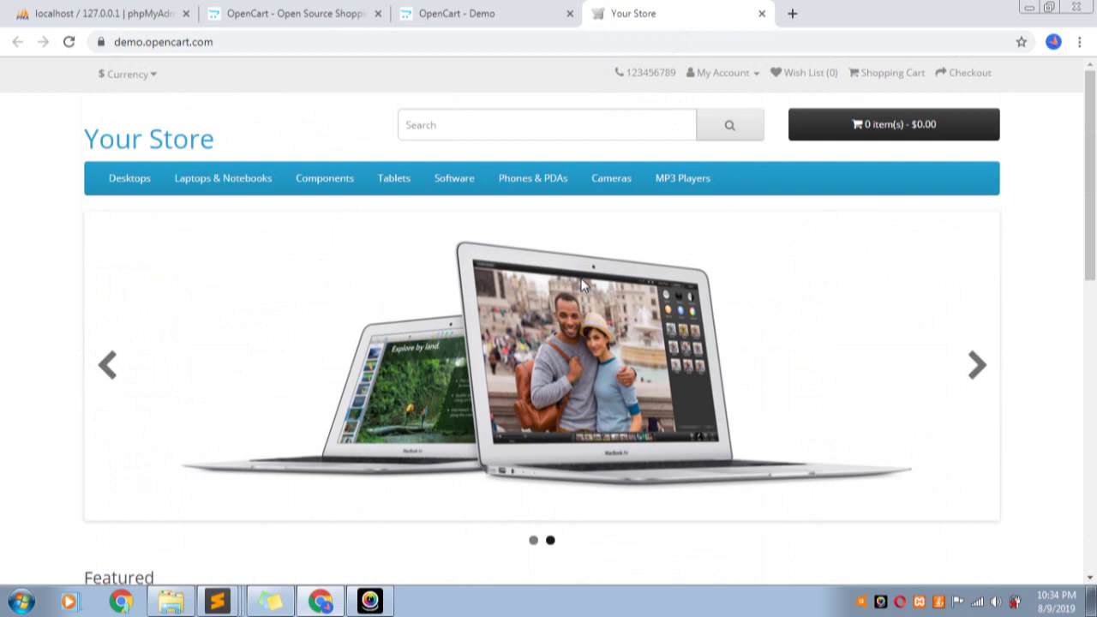
{"action": "left_click", "coordinate": [480, 10]}
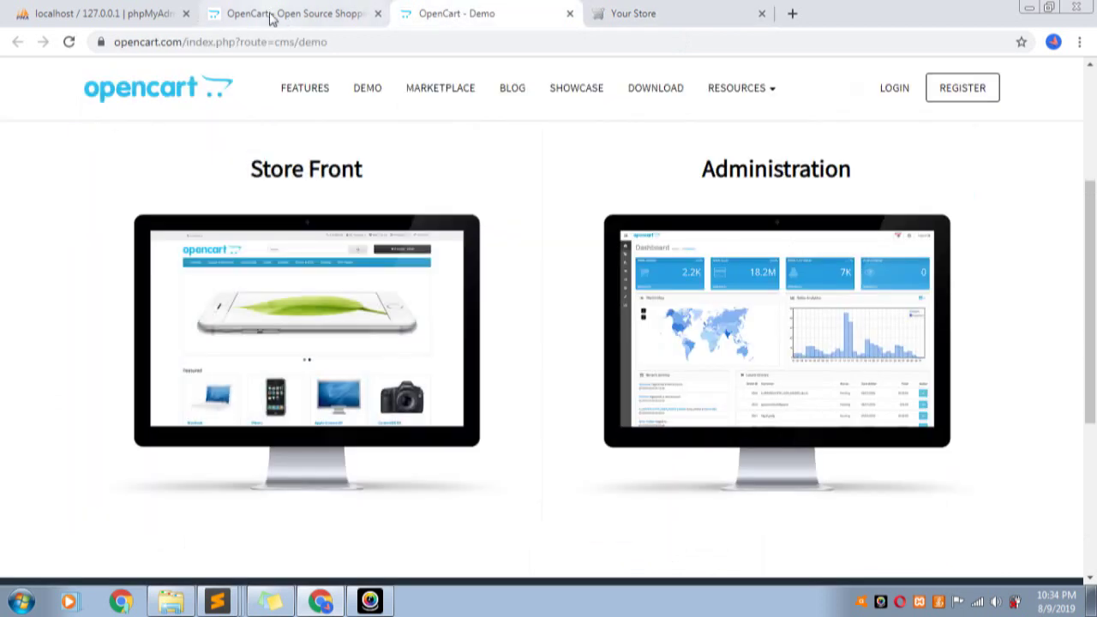
Step: Browse the free download page and the viplusdotnet theme page alongside the demo
{"action": "left_click", "coordinate": [271, 14]}
{"action": "left_click", "coordinate": [168, 415]}
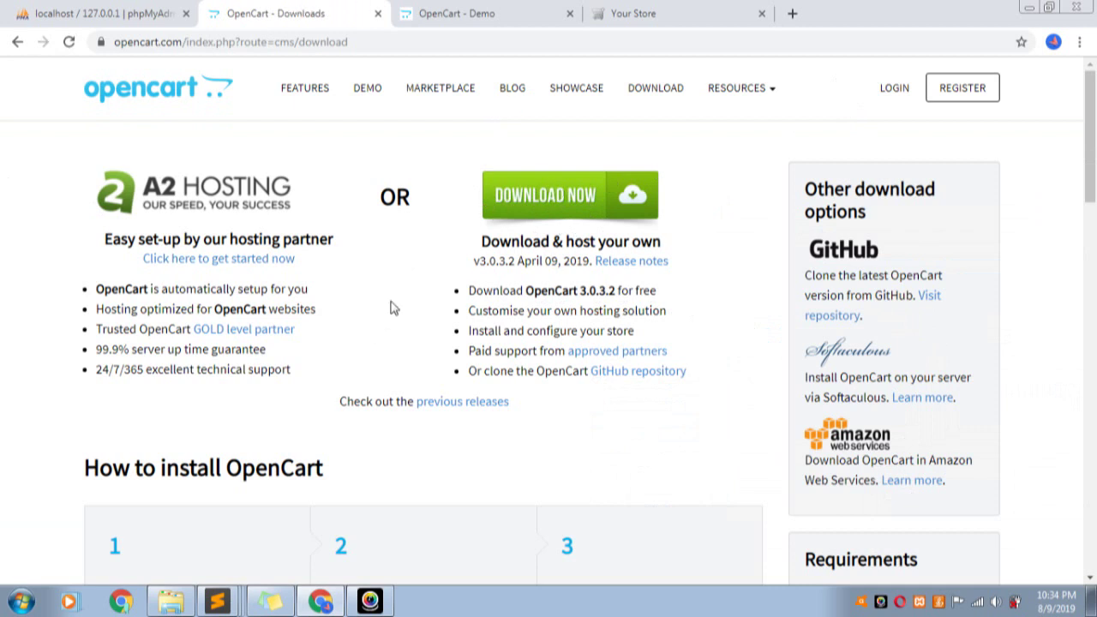
{"action": "scroll", "coordinate": [394, 305], "scroll_direction": "down", "scroll_amount": 1}
{"action": "scroll", "coordinate": [394, 304], "scroll_direction": "down", "scroll_amount": 12}
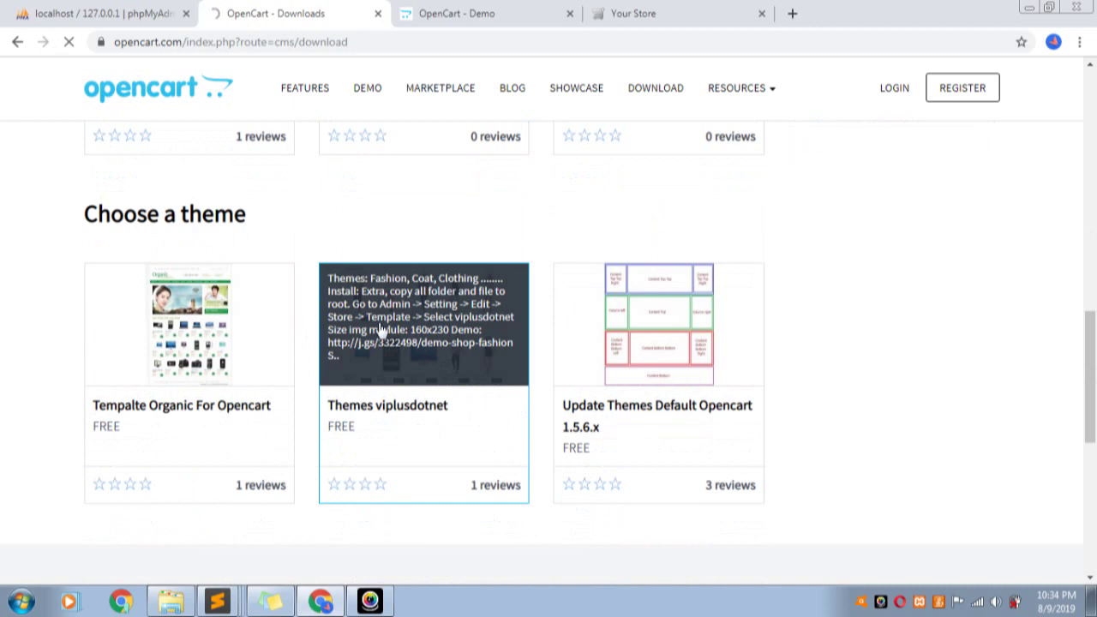
{"action": "scroll", "coordinate": [689, 289], "scroll_direction": "down", "scroll_amount": 2}
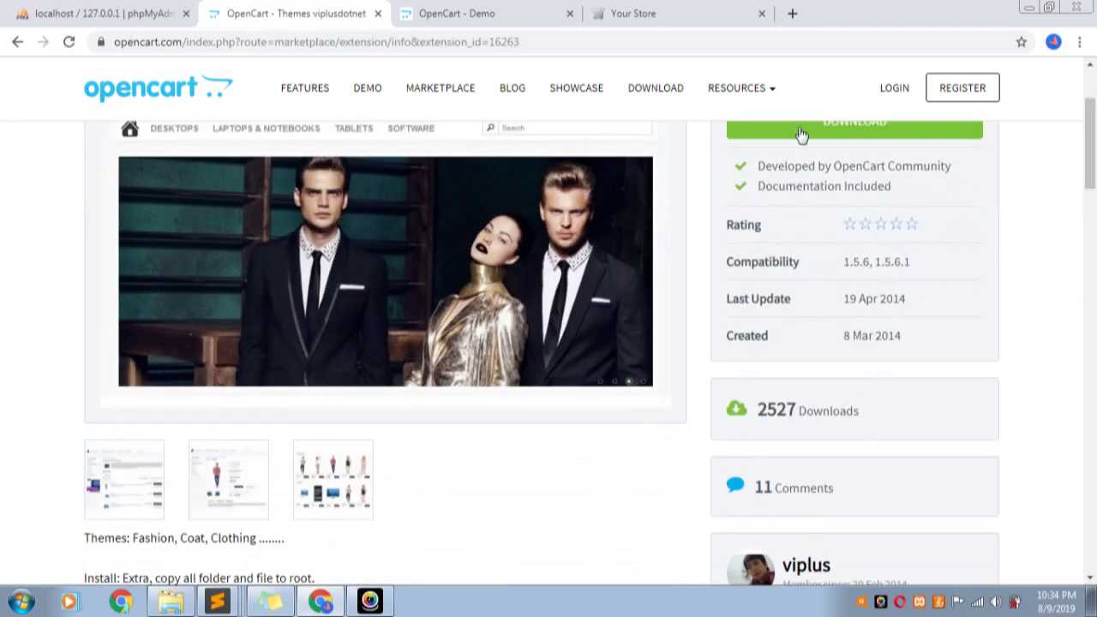
{"action": "scroll", "coordinate": [823, 146], "scroll_direction": "up", "scroll_amount": 2}
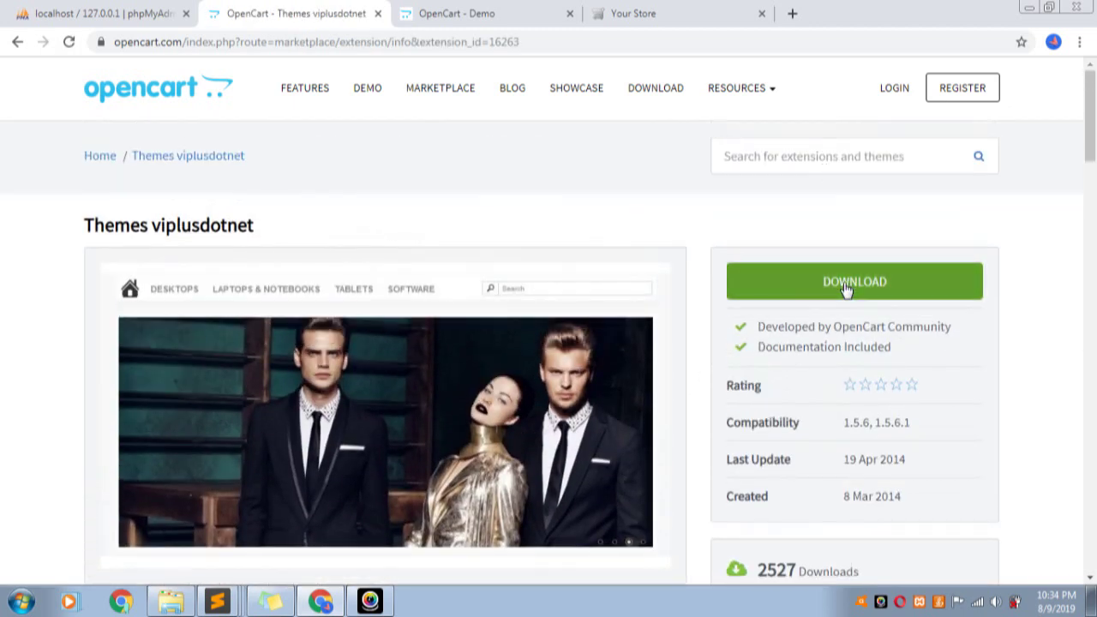
{"action": "left_click", "coordinate": [451, 10]}
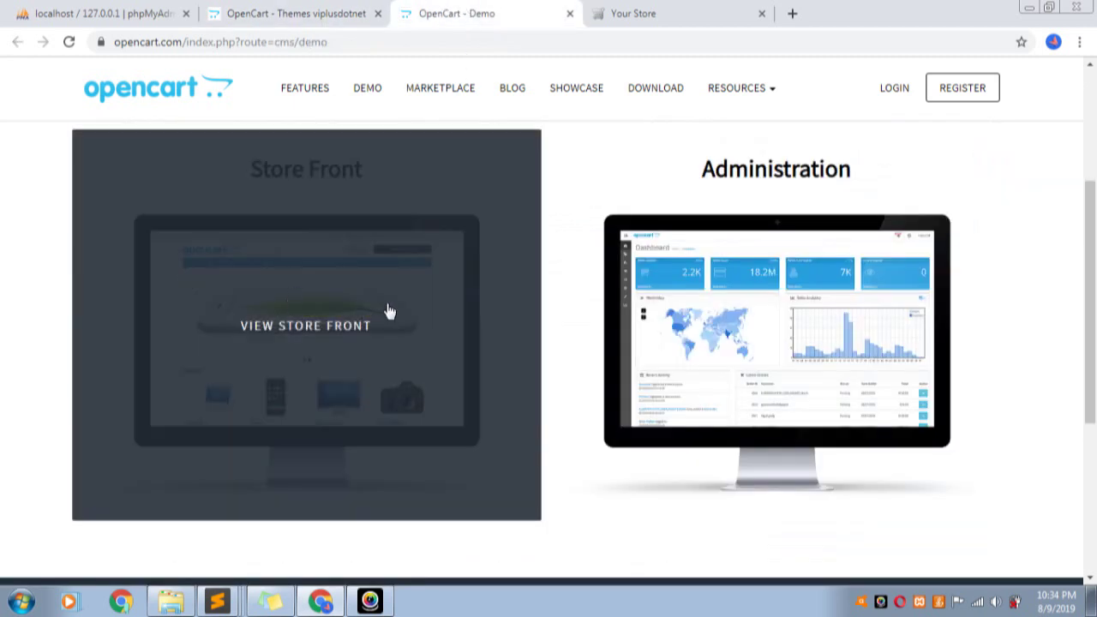
{"action": "left_click", "coordinate": [297, 16]}
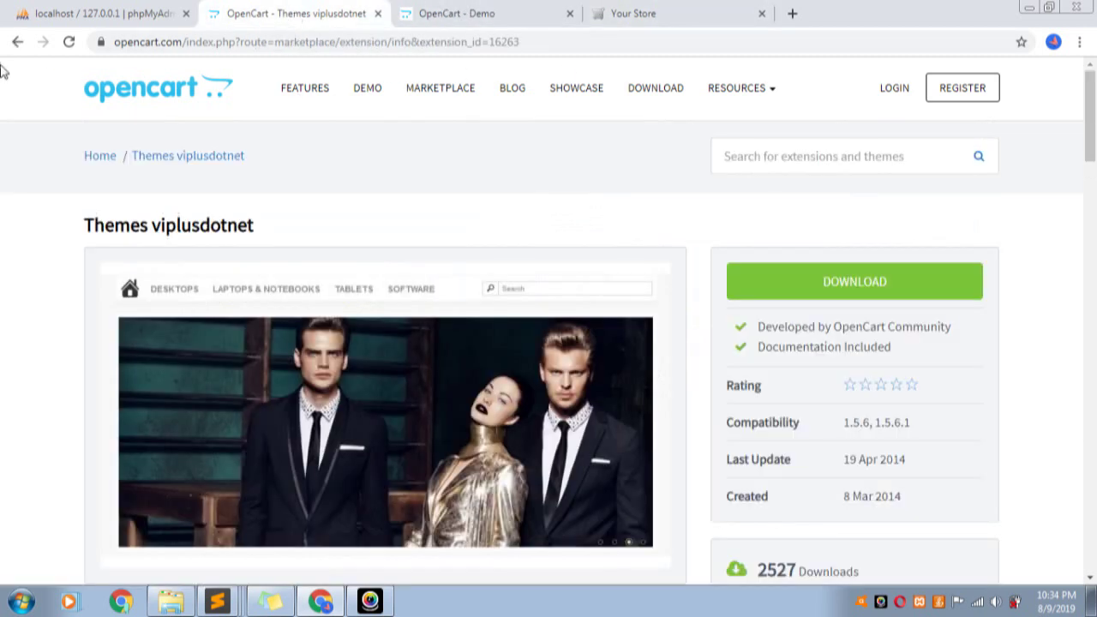
Step: Return to the Downloads page and start downloading OpenCart 3.0.3.2
{"action": "left_click", "coordinate": [18, 42]}
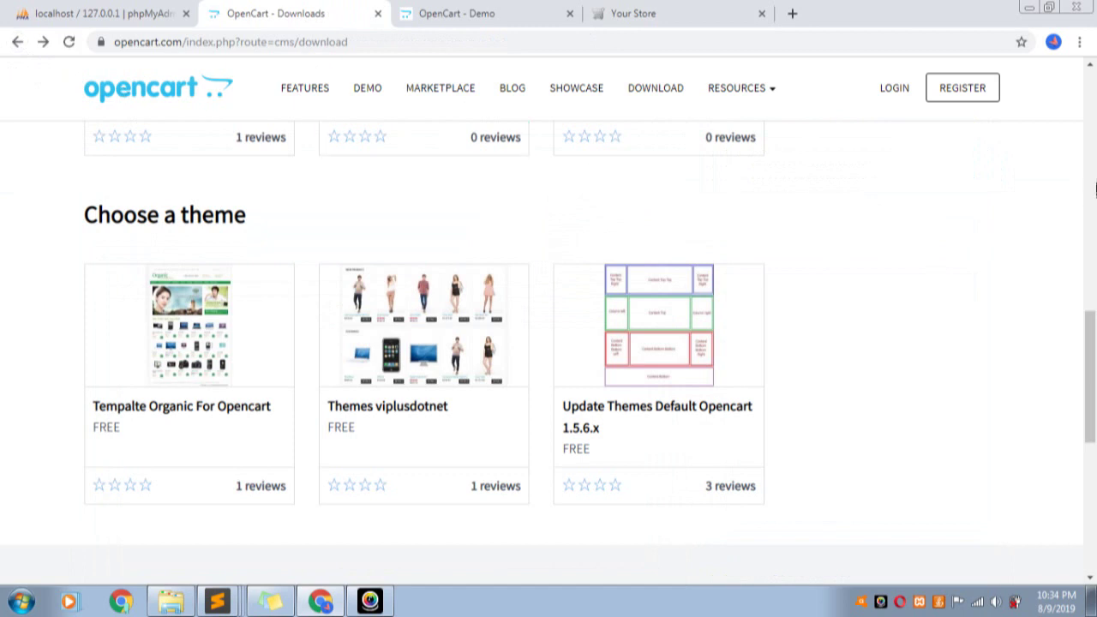
{"action": "scroll", "coordinate": [962, 245], "scroll_direction": "up", "scroll_amount": 15}
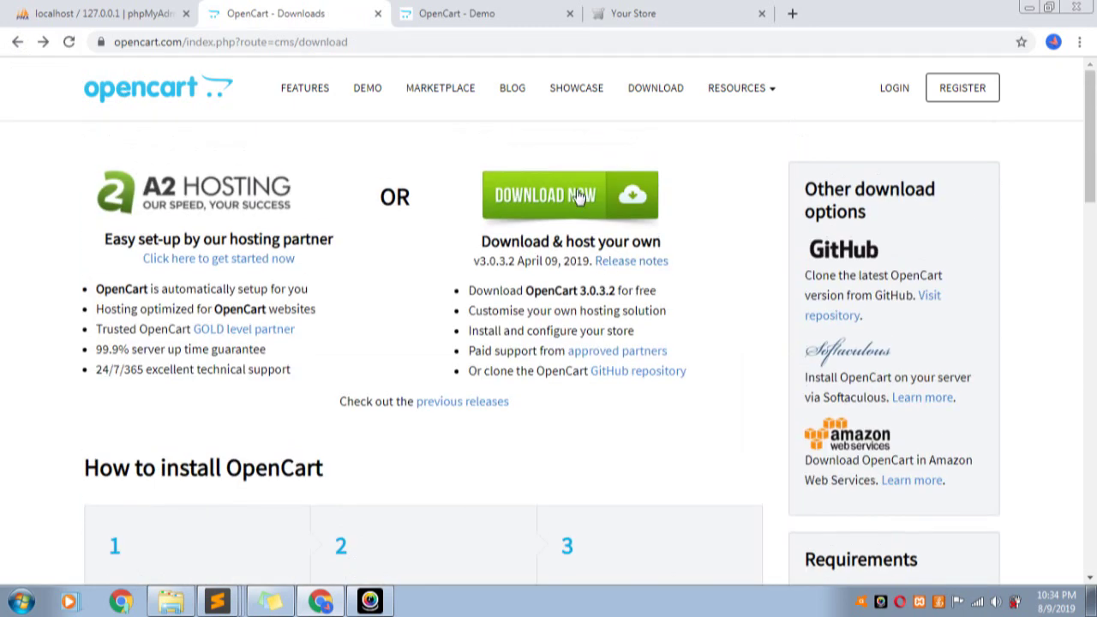
{"action": "left_click", "coordinate": [578, 197]}
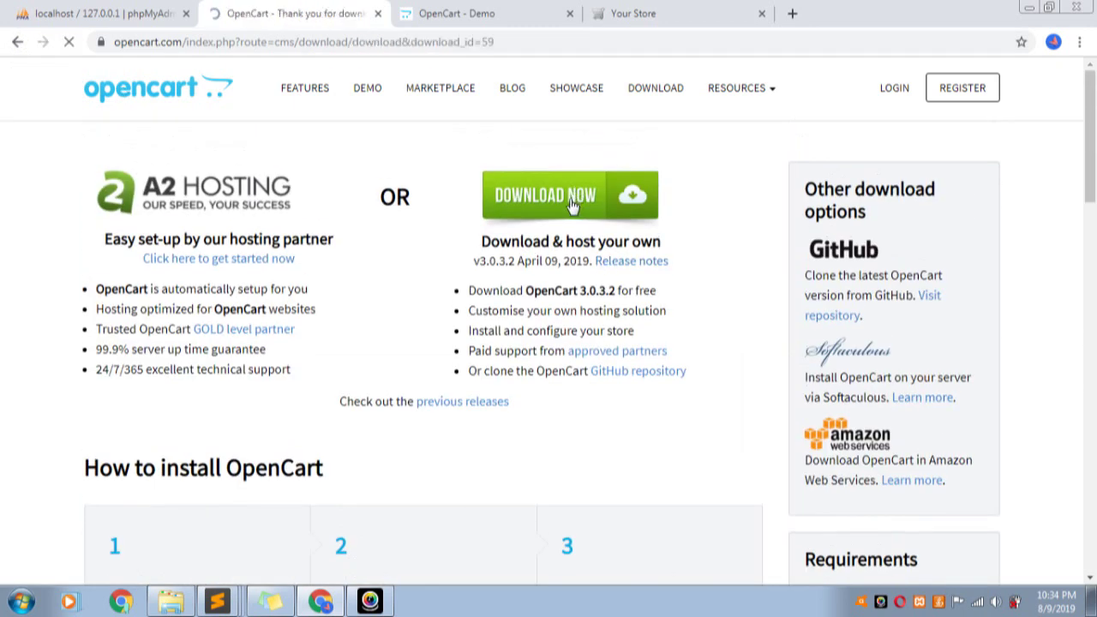
{"action": "scroll", "coordinate": [567, 212], "scroll_direction": "down", "scroll_amount": 3}
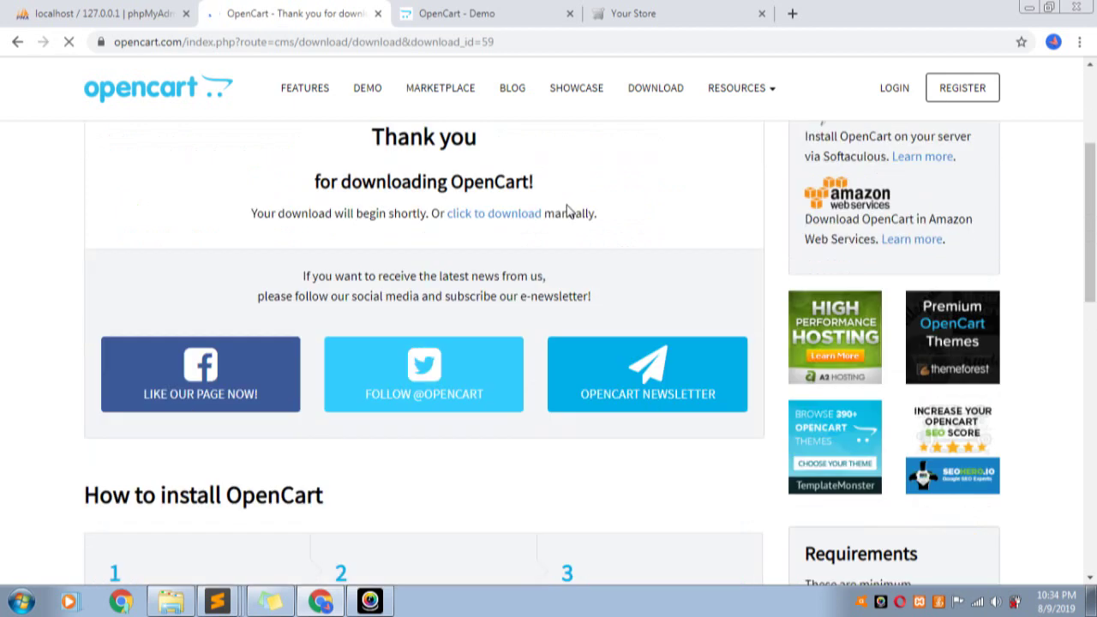
{"action": "scroll", "coordinate": [605, 326], "scroll_direction": "up", "scroll_amount": 2}
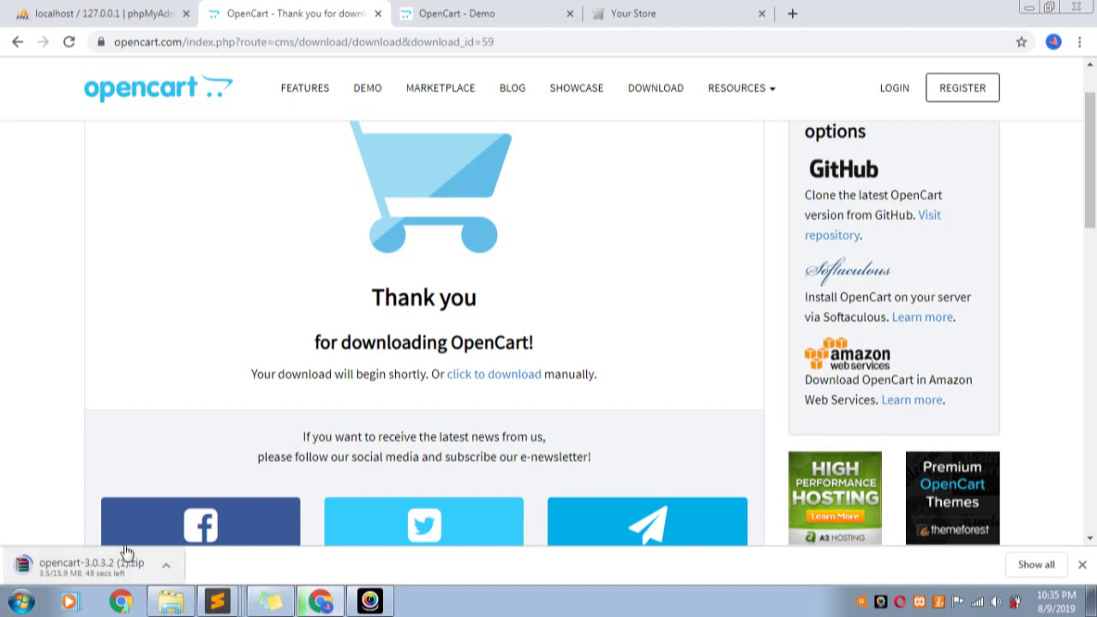
Step: Check the Downloads folder while the opencart-3.0.3.2 zip is still downloading
{"action": "left_click", "coordinate": [172, 605]}
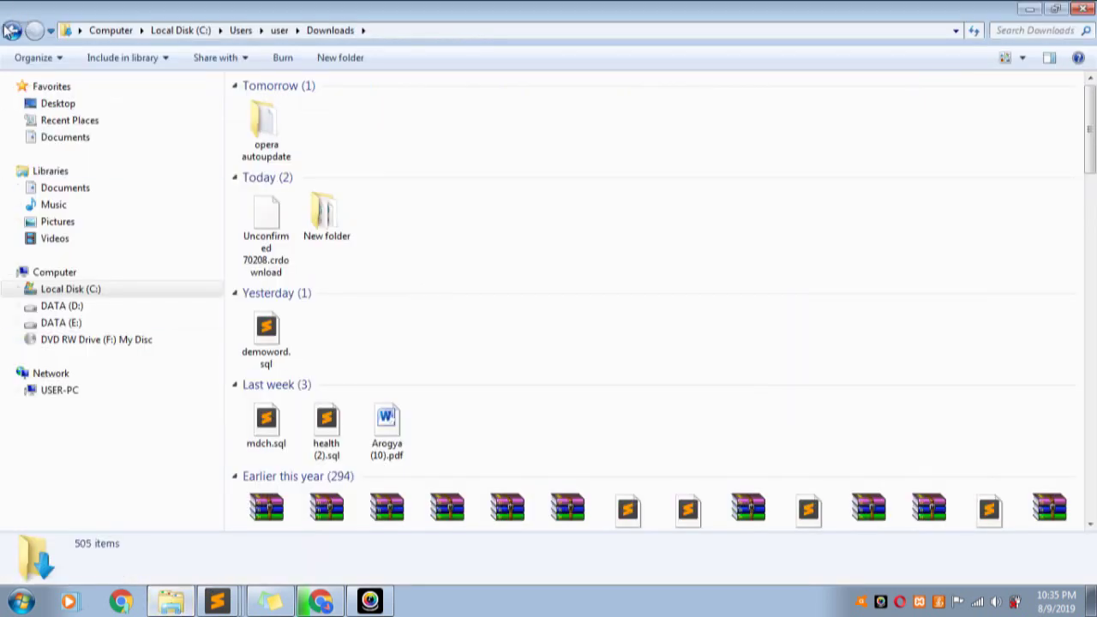
{"action": "left_click", "coordinate": [975, 31]}
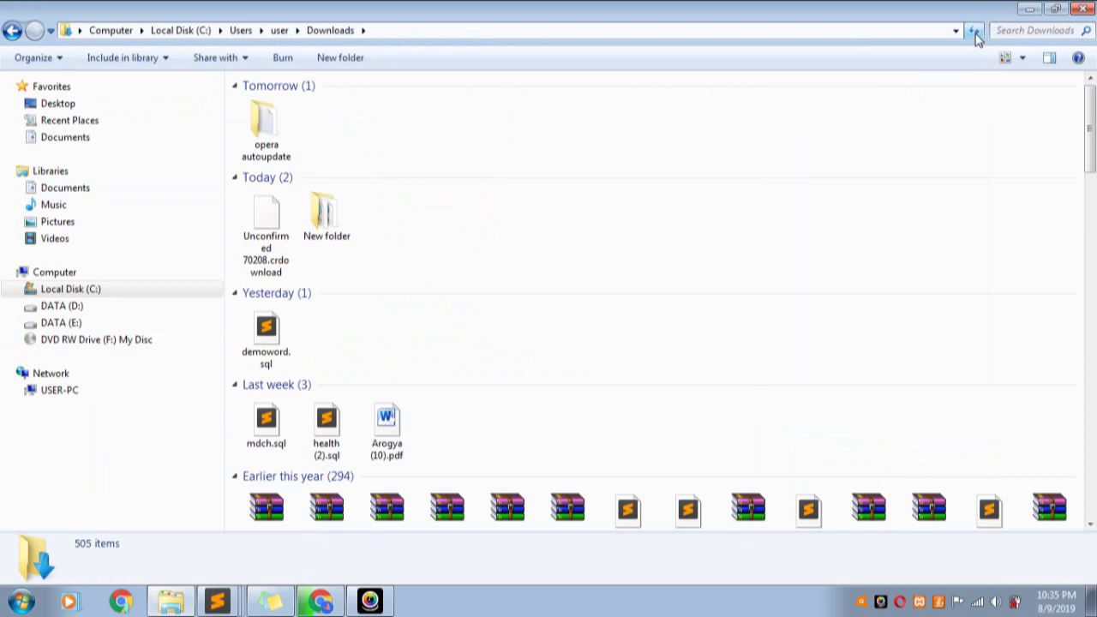
{"action": "left_click", "coordinate": [306, 602]}
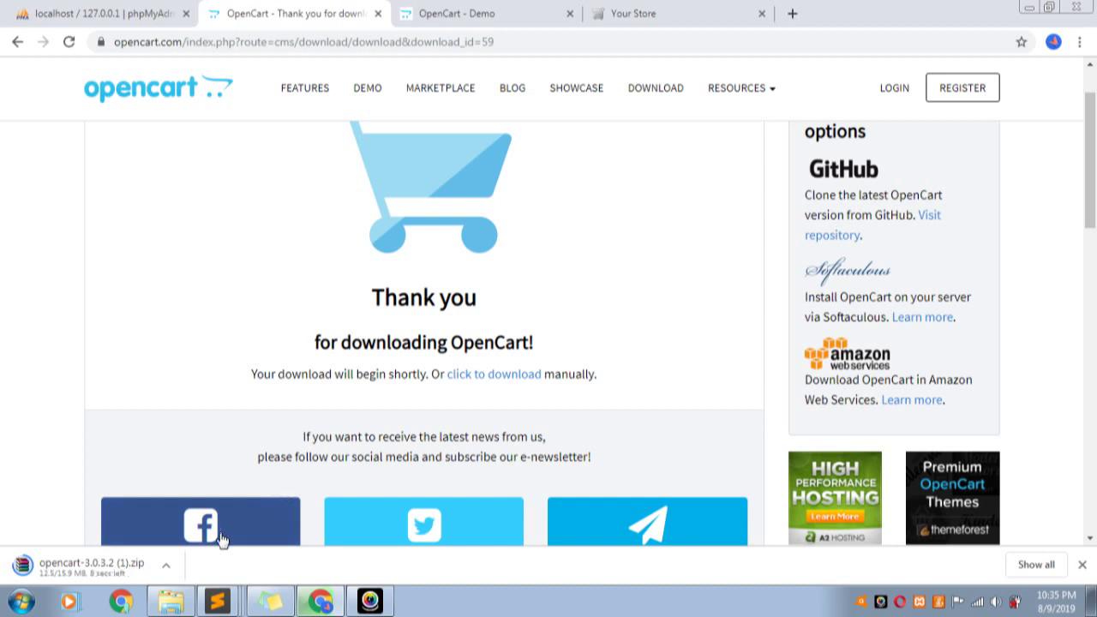
{"action": "left_click", "coordinate": [166, 567]}
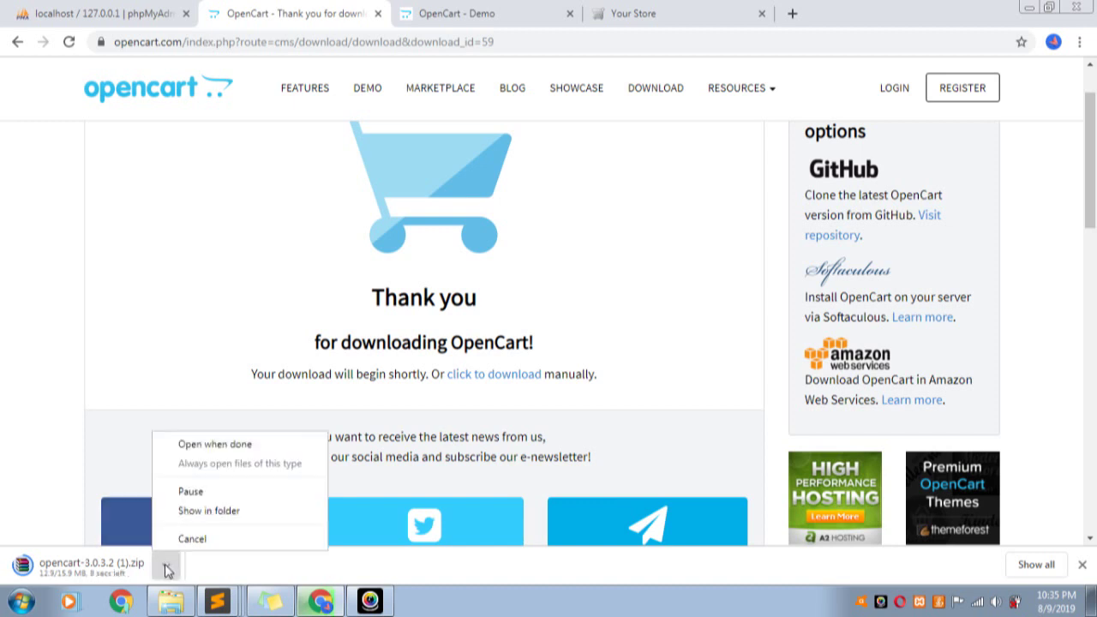
{"action": "left_click", "coordinate": [208, 511]}
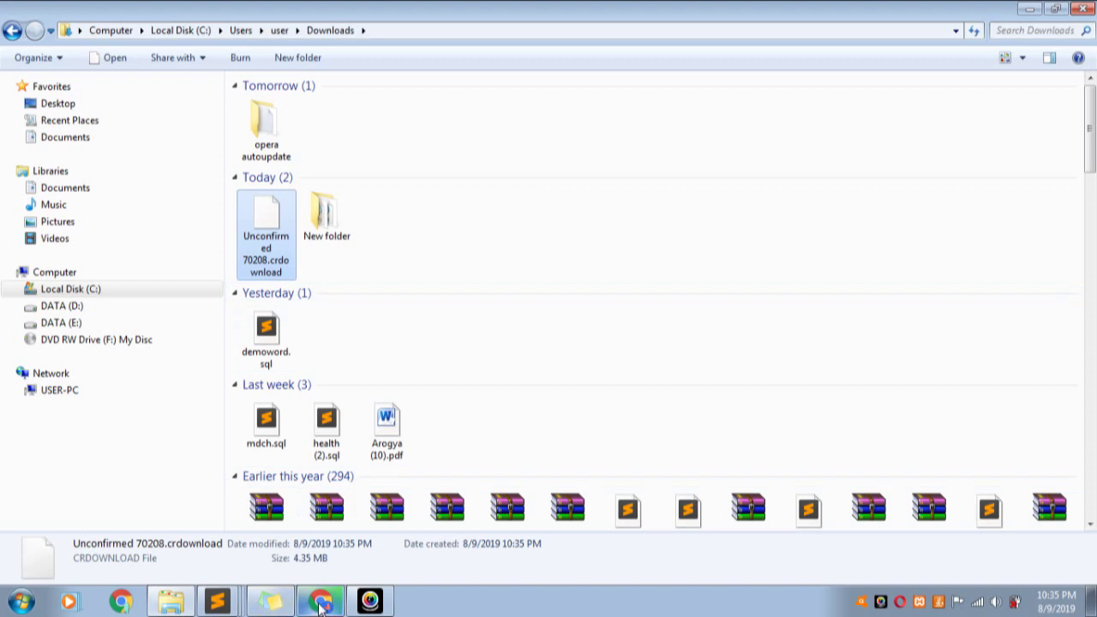
{"action": "left_click", "coordinate": [322, 602]}
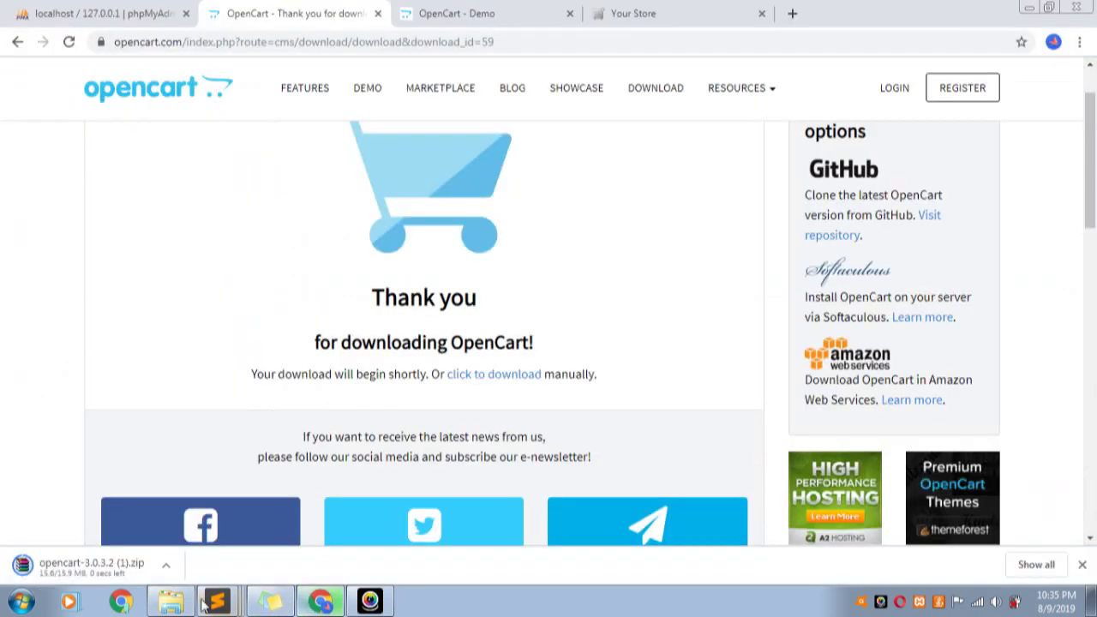
{"action": "left_click", "coordinate": [176, 604]}
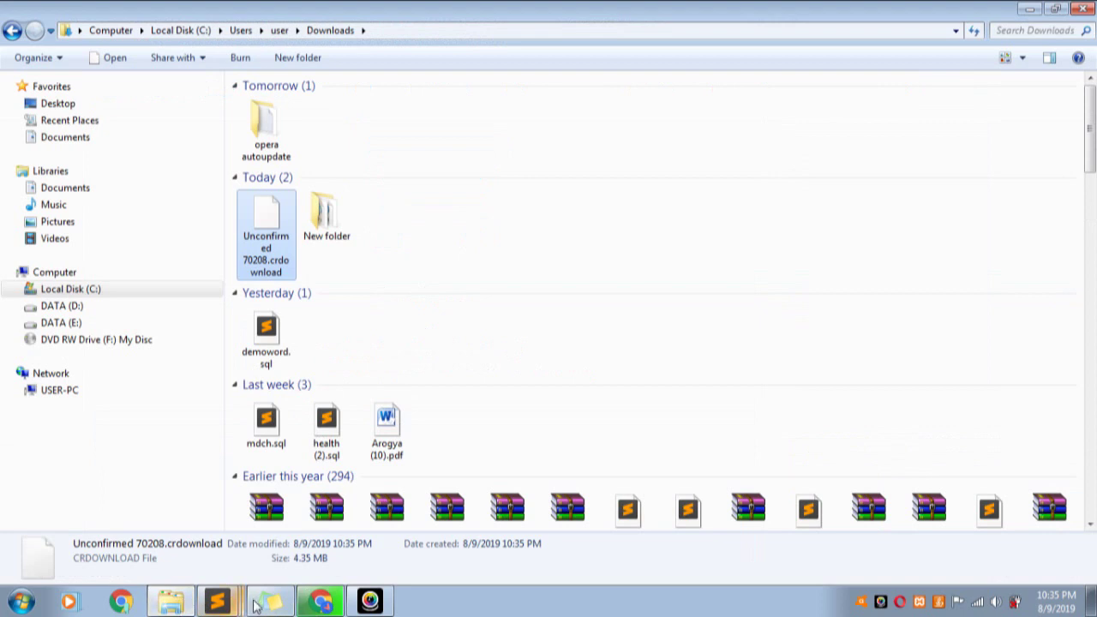
{"action": "left_click", "coordinate": [321, 603]}
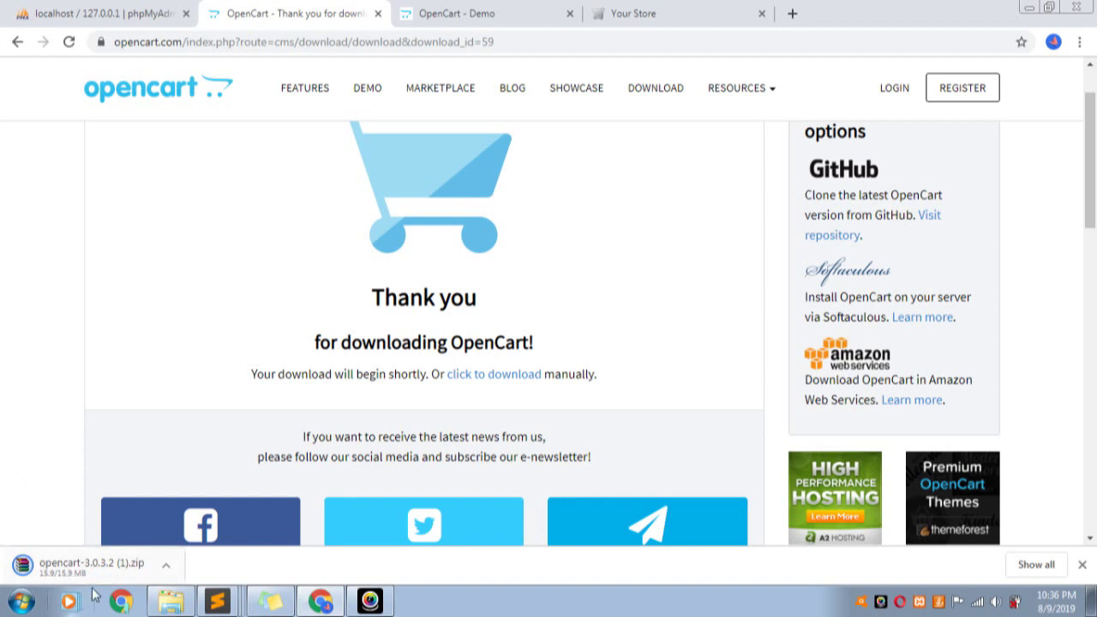
Step: Reveal the finished opencart-3.0.3.2 (1).zip in the Downloads folder
{"action": "left_click", "coordinate": [165, 565]}
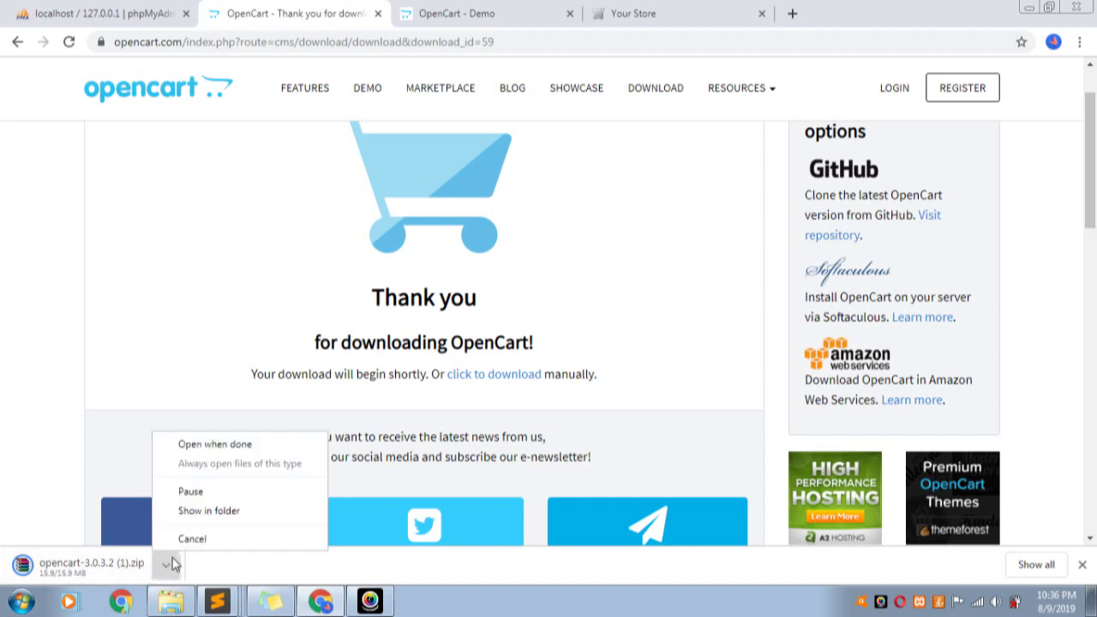
{"action": "left_click", "coordinate": [196, 510]}
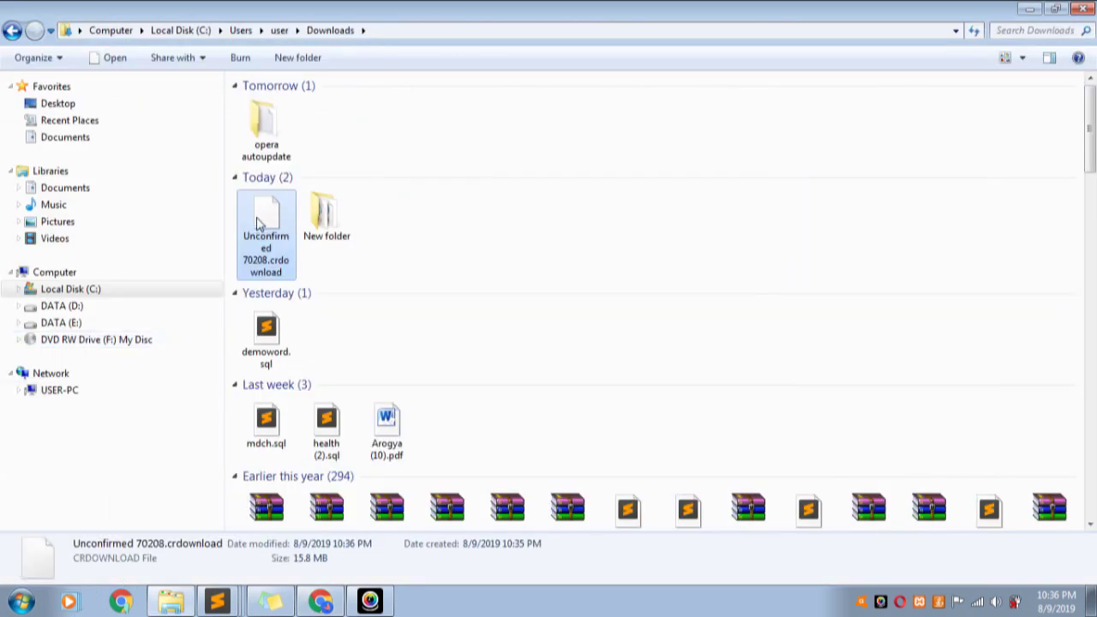
{"action": "left_click", "coordinate": [330, 602]}
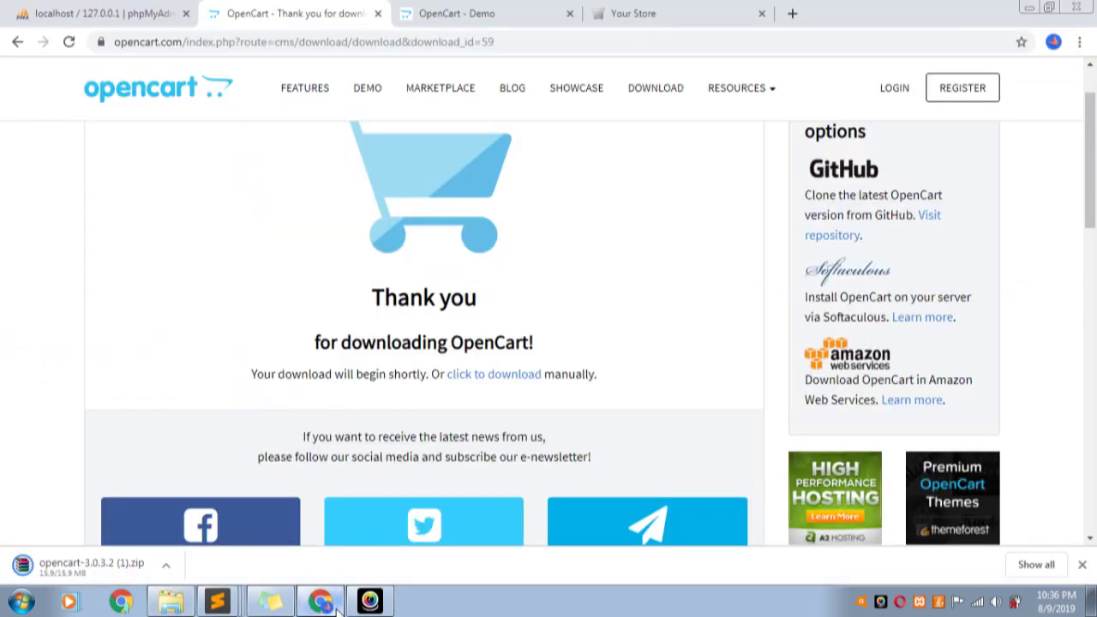
{"action": "left_click", "coordinate": [50, 572]}
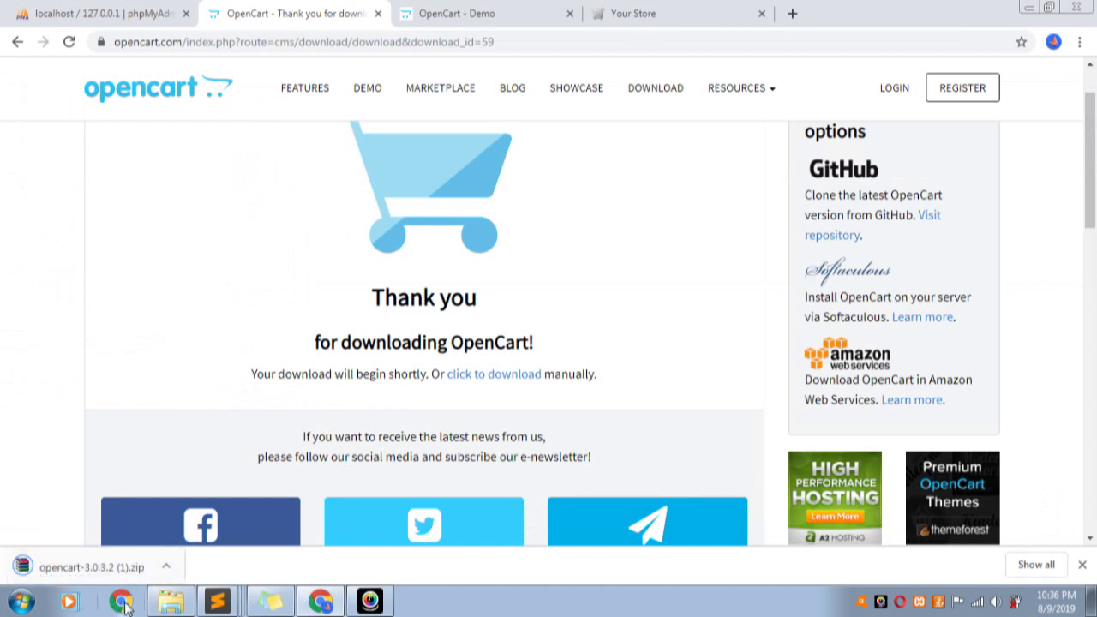
{"action": "left_click", "coordinate": [172, 605]}
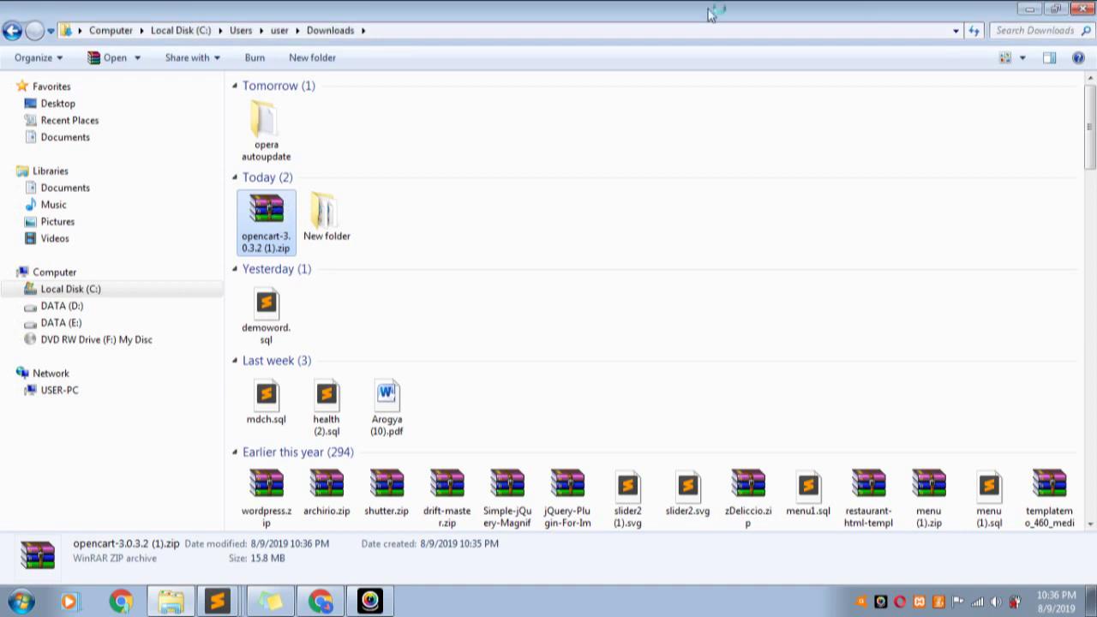
Step: Extract opencart-3.0.3.2 (1).zip with WinRAR, setting the destination folder to demo-open
{"action": "right_click", "coordinate": [273, 211]}
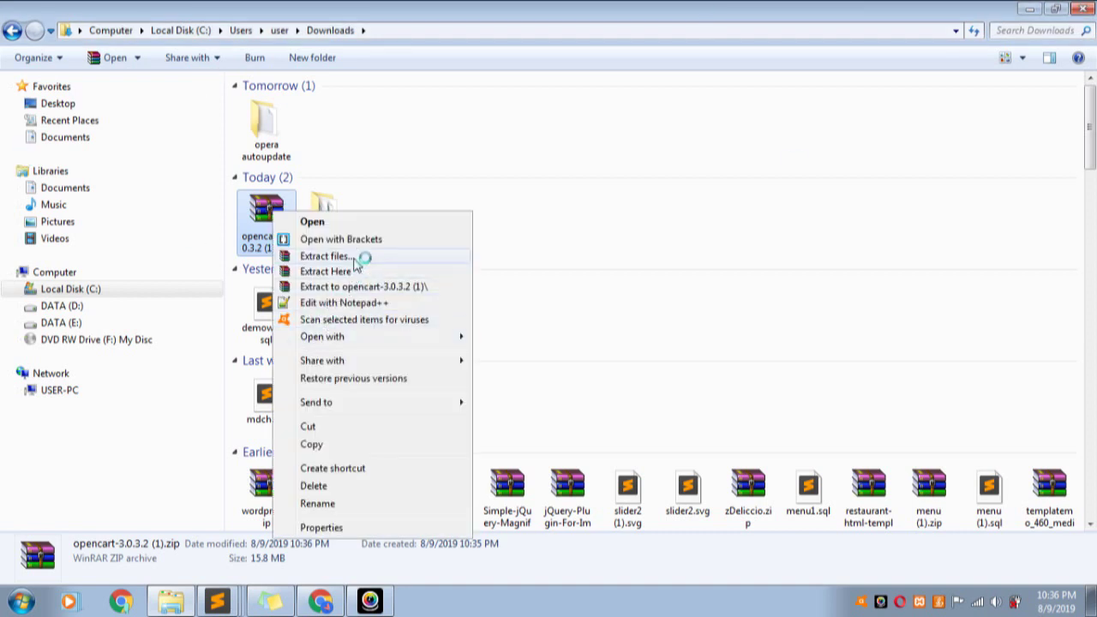
{"action": "left_click", "coordinate": [357, 256]}
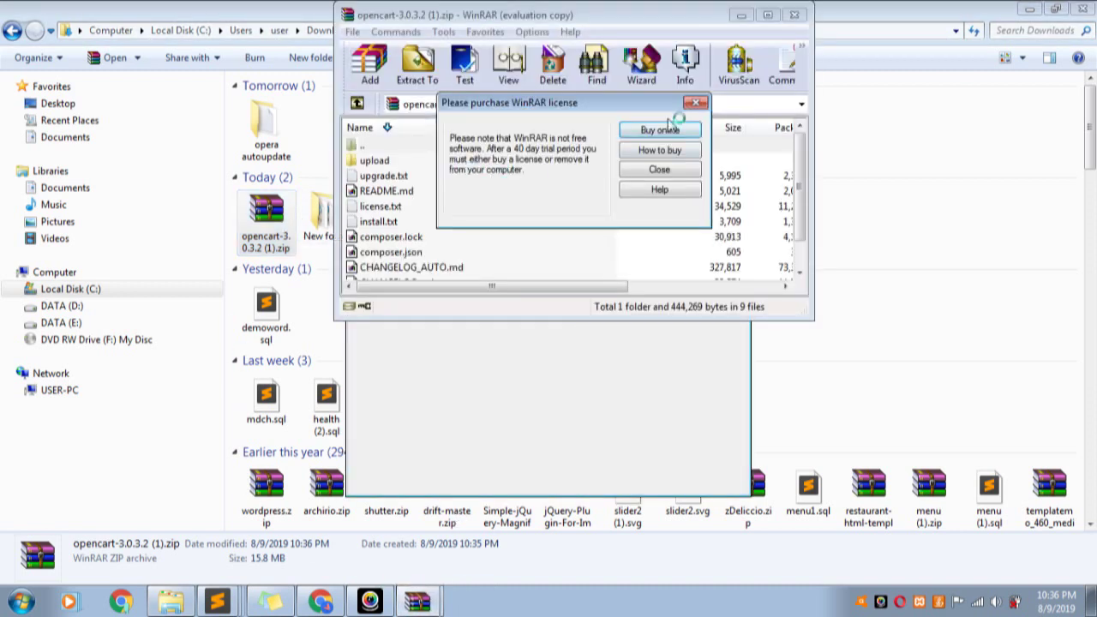
{"action": "left_click", "coordinate": [697, 104]}
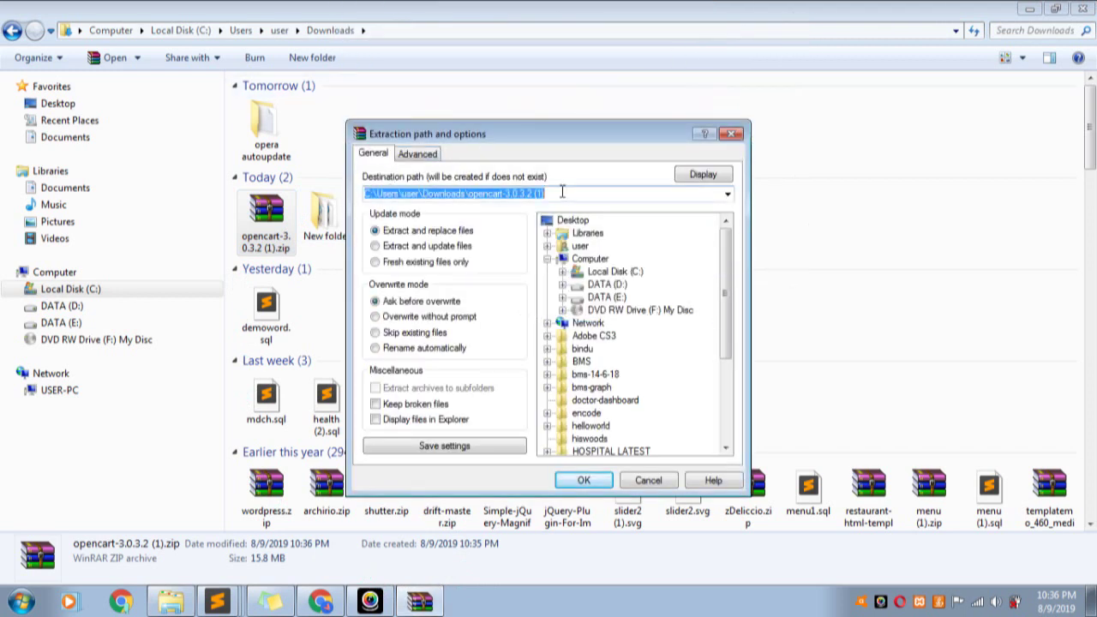
{"action": "left_click", "coordinate": [562, 192]}
{"action": "left_click_drag", "start_coordinate": [501, 192], "coordinate": [468, 190]}
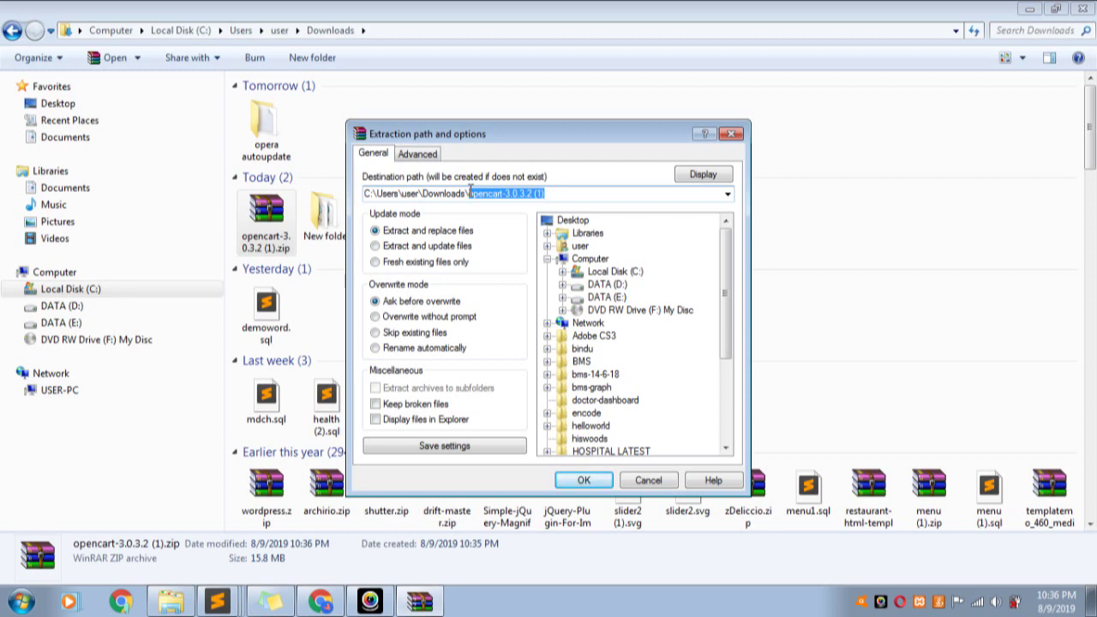
{"action": "type", "text": "demo"}
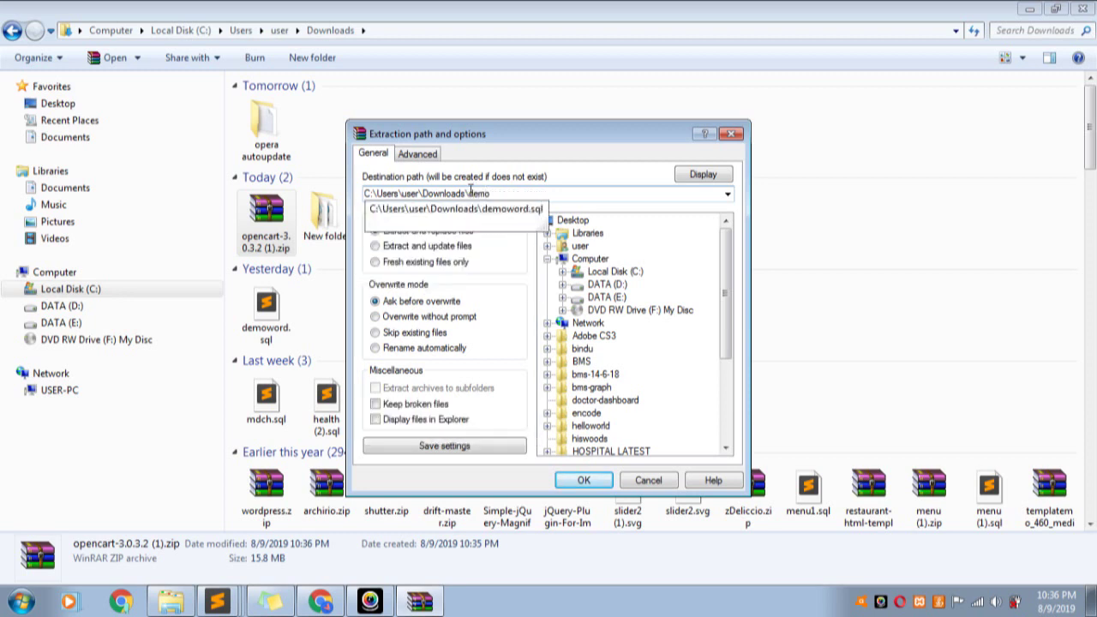
{"action": "type", "text": "-open"}
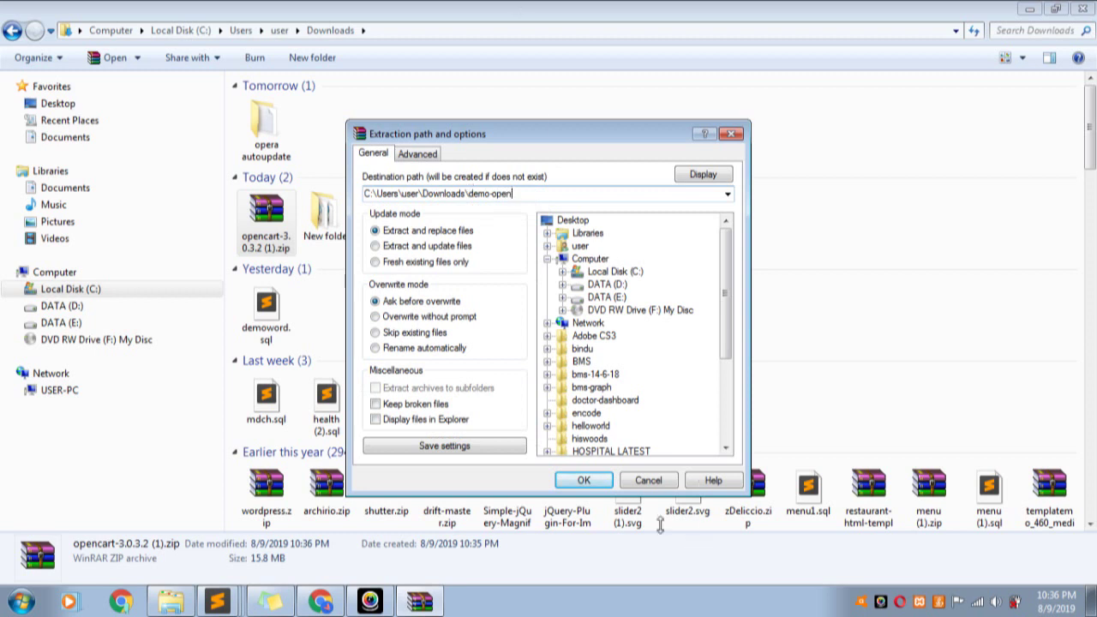
{"action": "left_click", "coordinate": [586, 481]}
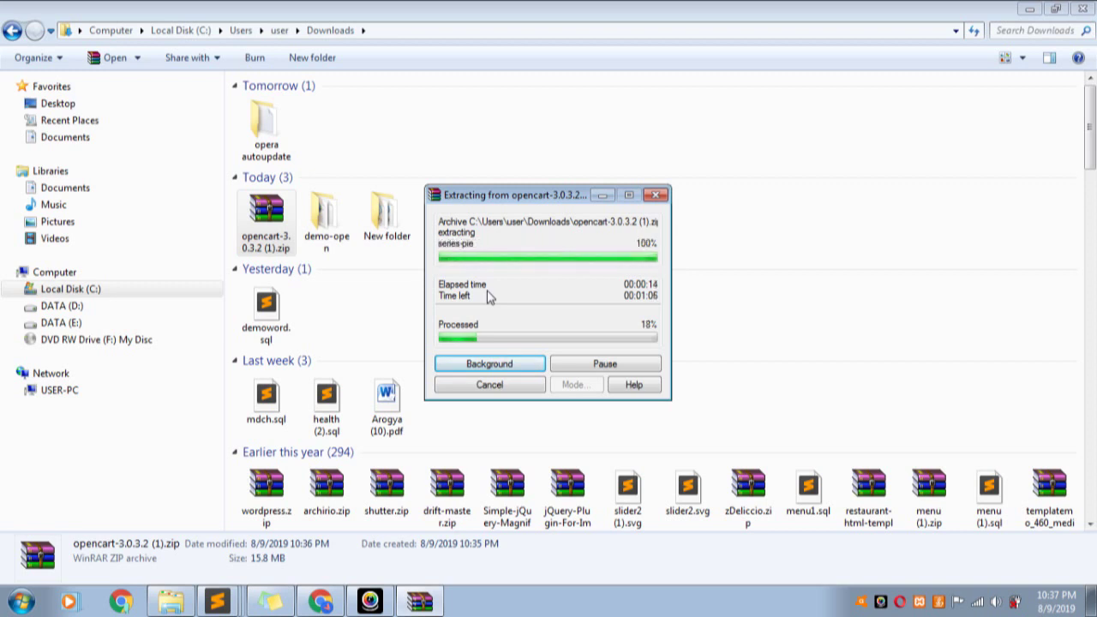
Step: Inspect the extracted files in demo-open, return to Downloads, check WinRAR's progress, and switch to Chrome
{"action": "double_click", "coordinate": [326, 220]}
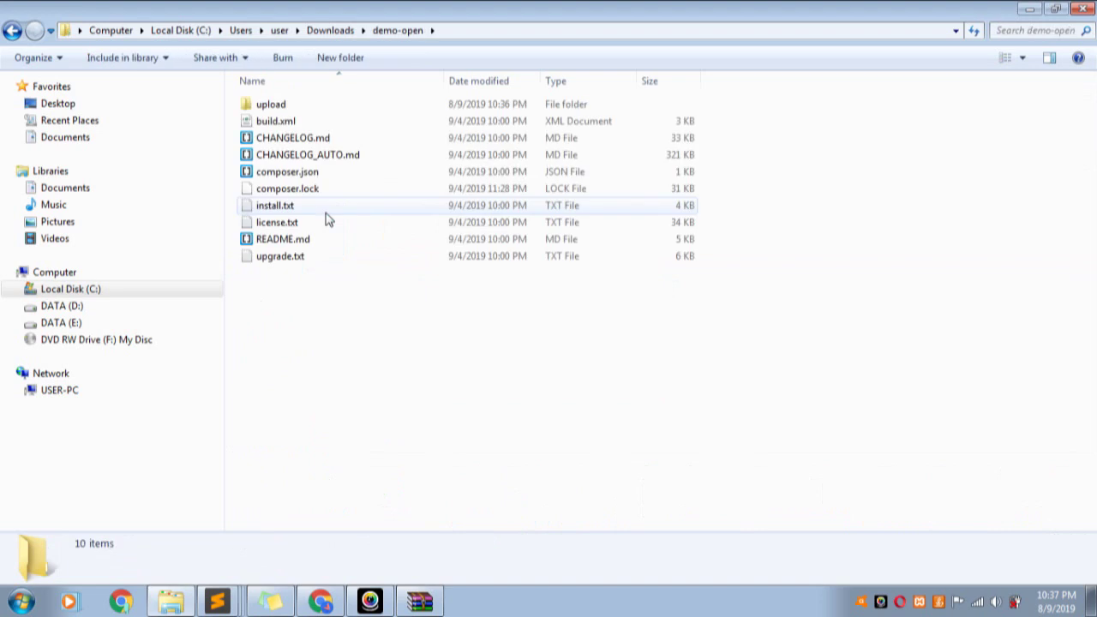
{"action": "left_click", "coordinate": [330, 30]}
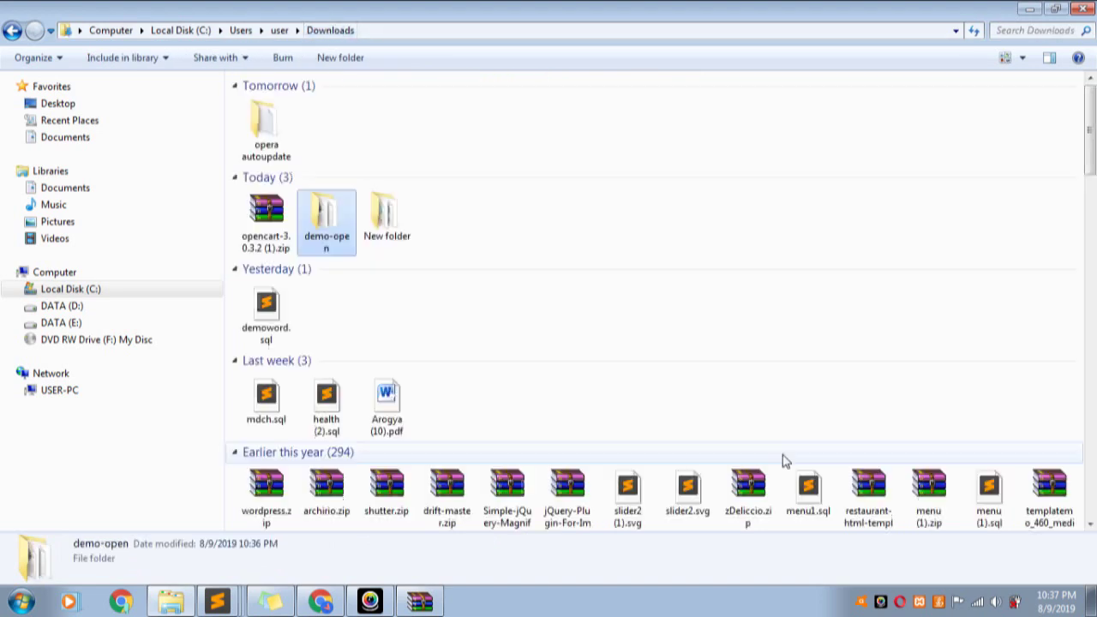
{"action": "left_click", "coordinate": [420, 602]}
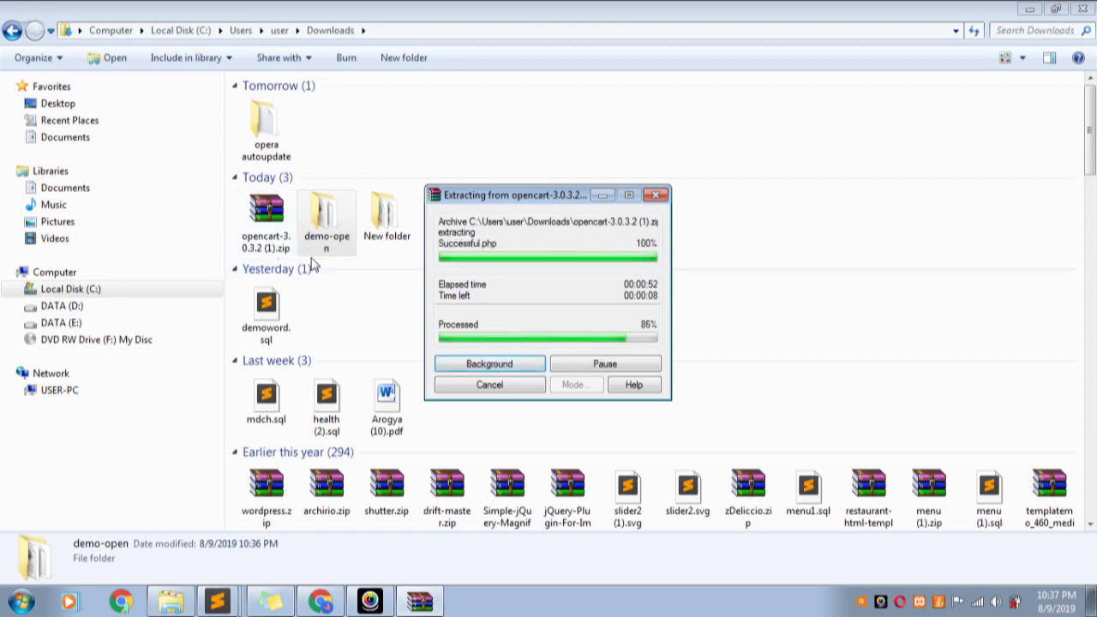
{"action": "left_click", "coordinate": [321, 602]}
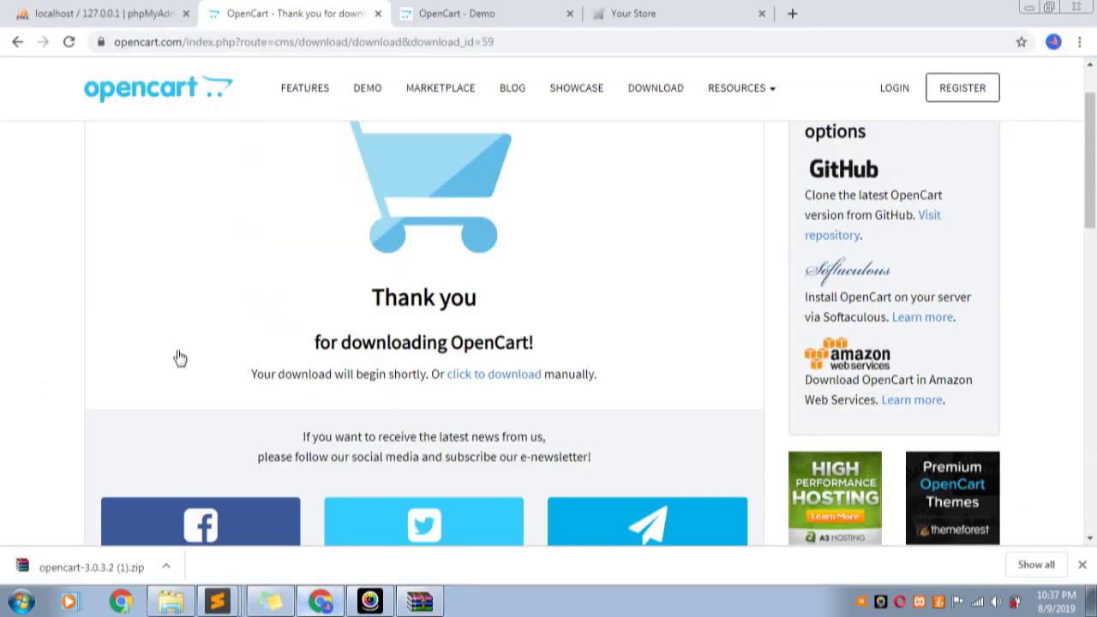
Step: On phpMyAdmin's Databases page, create the database demo-open
{"action": "left_click", "coordinate": [72, 12]}
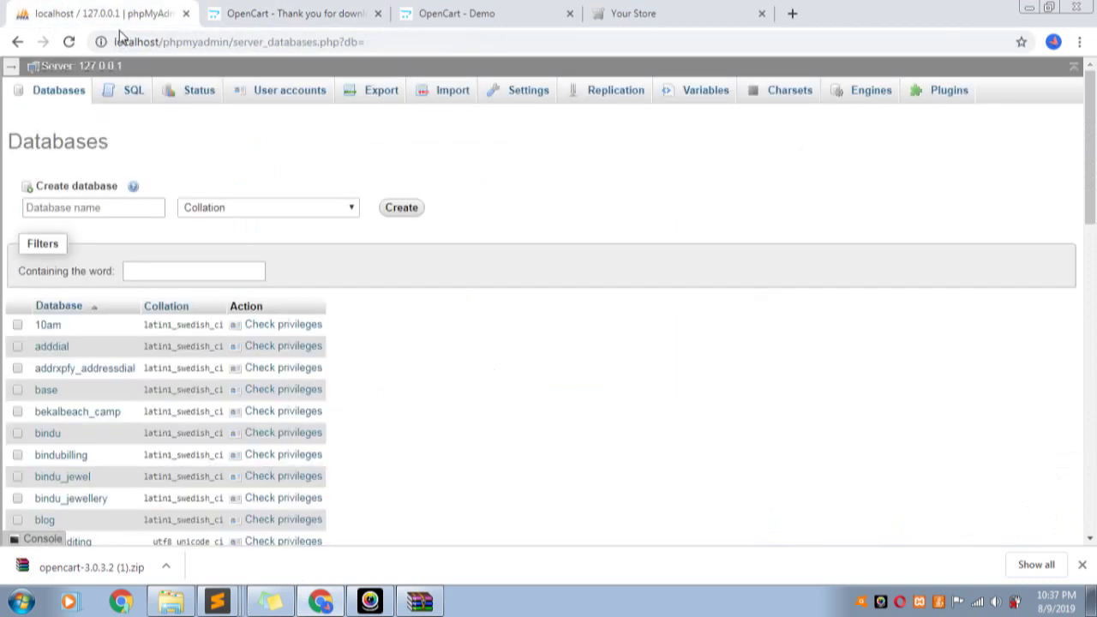
{"action": "left_click", "coordinate": [105, 209]}
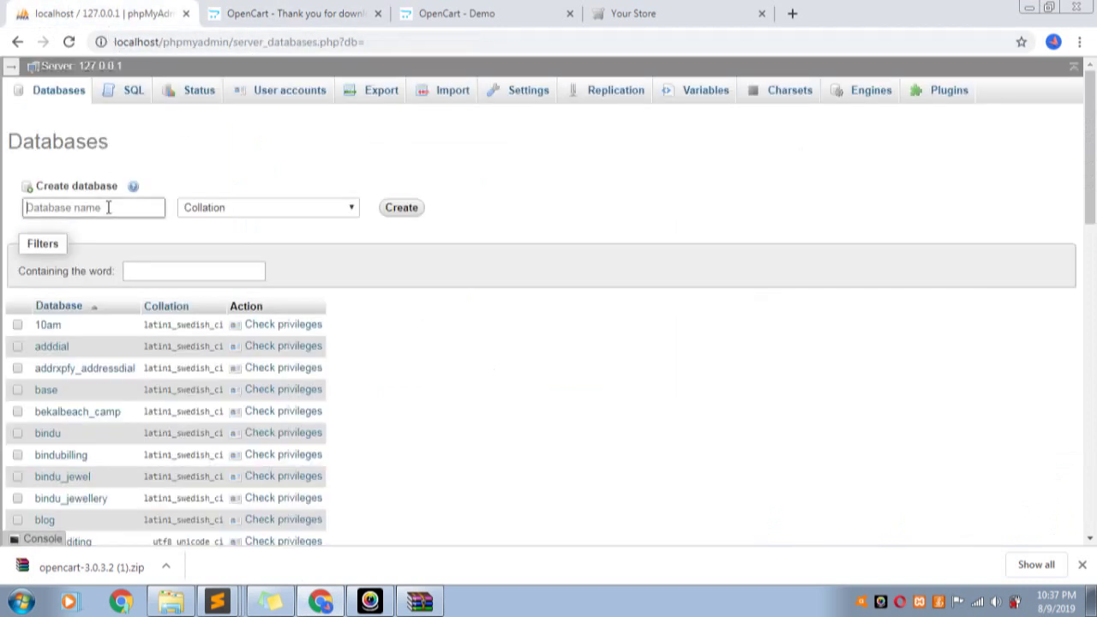
{"action": "type", "text": "demo-open"}
{"action": "left_click", "coordinate": [402, 211]}
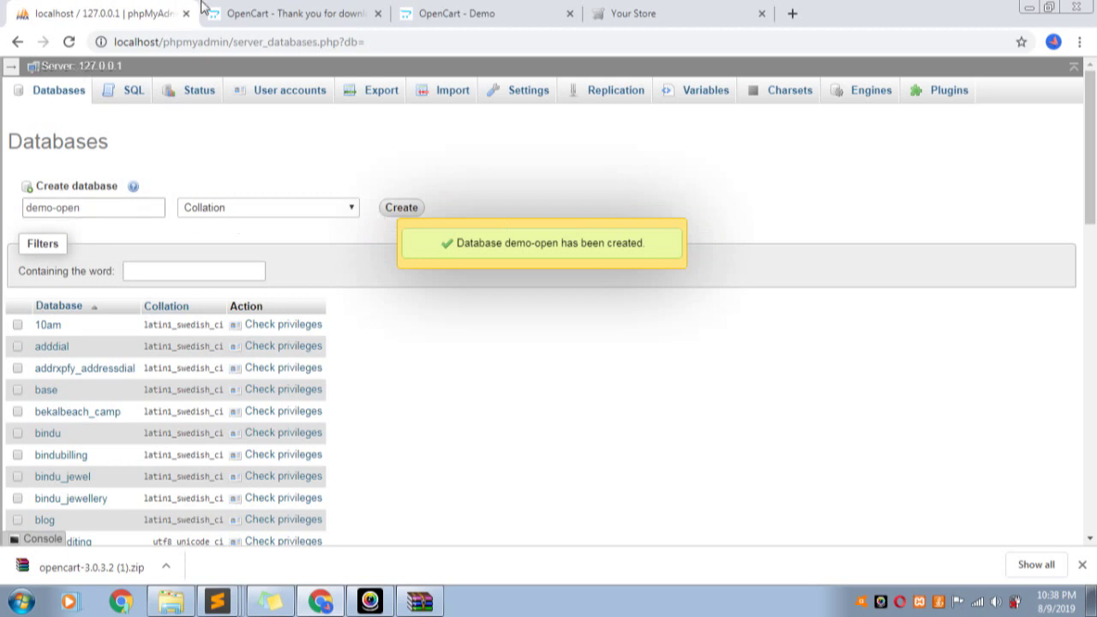
{"action": "left_click", "coordinate": [227, 12]}
{"action": "left_click", "coordinate": [113, 15]}
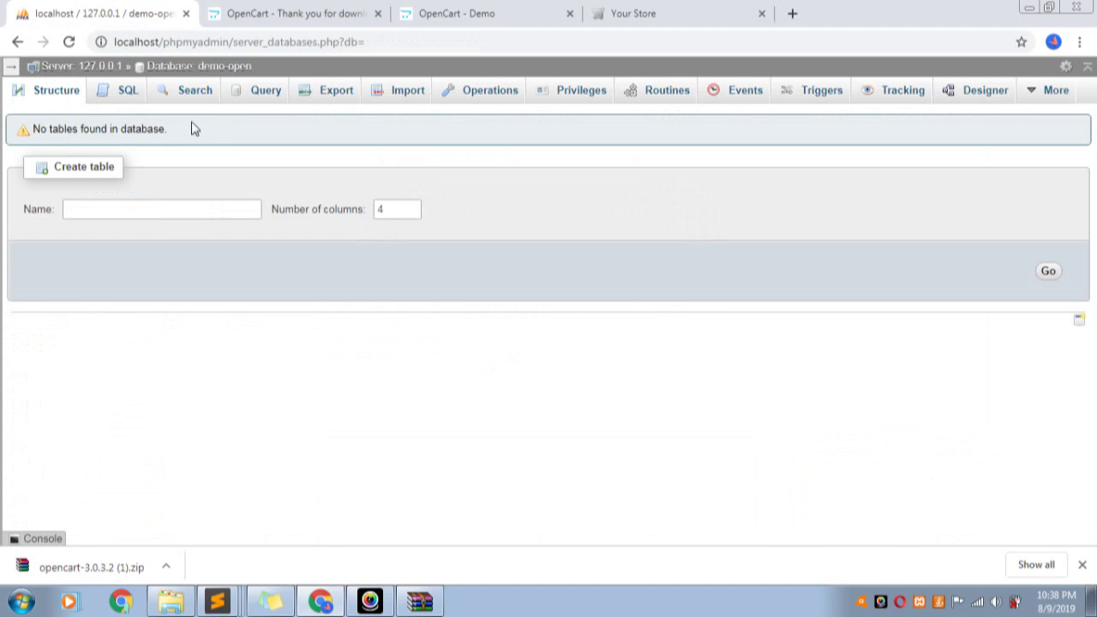
Step: Close the OpenCart Thank you, Demo and Your Store tabs, then add a blank new tab
{"action": "left_click", "coordinate": [279, 11]}
{"action": "left_click", "coordinate": [32, 11]}
{"action": "left_click", "coordinate": [290, 12]}
{"action": "left_click", "coordinate": [378, 14]}
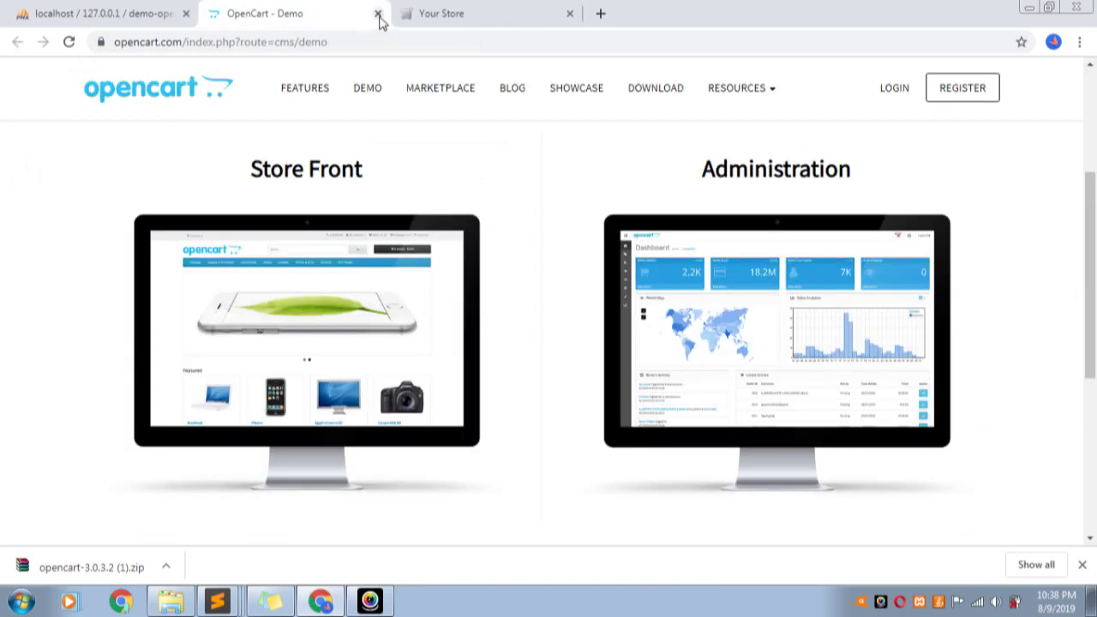
{"action": "left_click", "coordinate": [378, 14]}
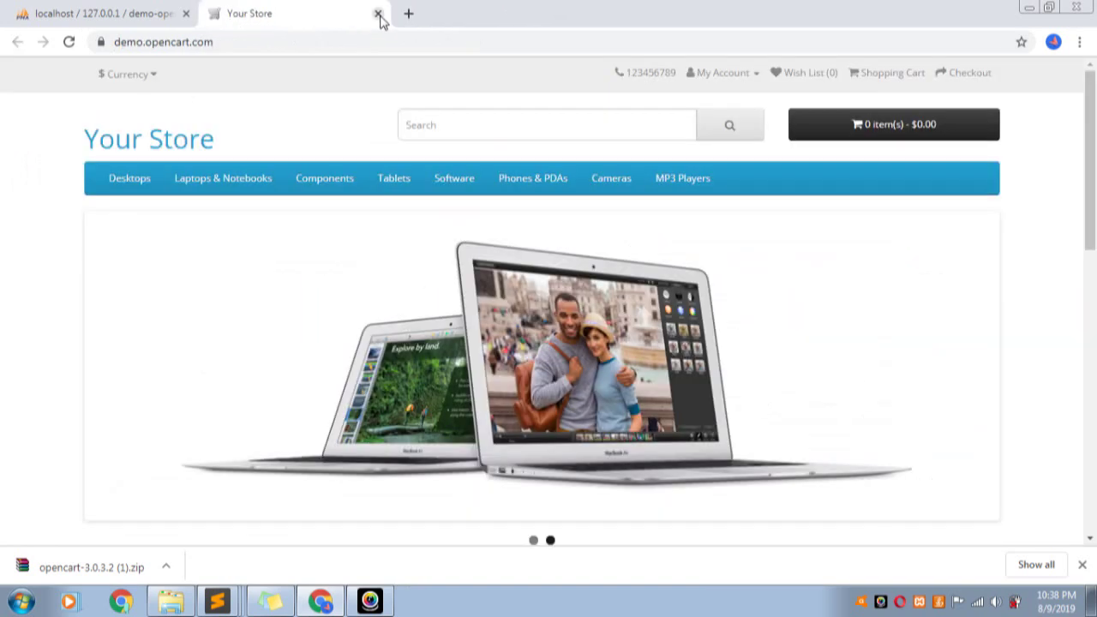
{"action": "left_click", "coordinate": [378, 13]}
{"action": "left_click", "coordinate": [215, 13]}
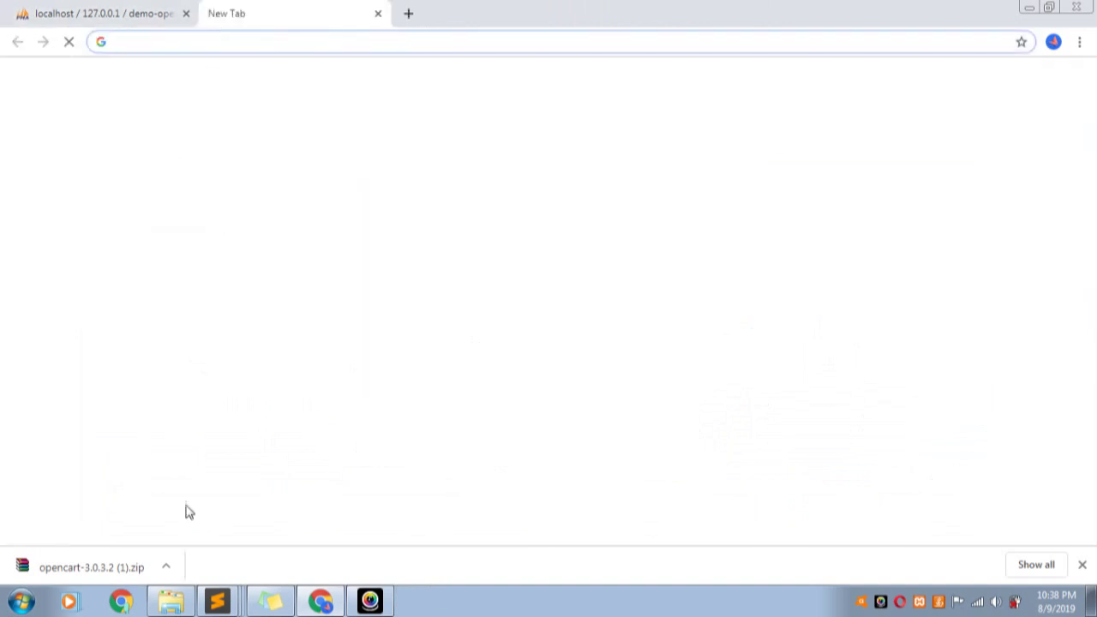
Step: Copy the demo-open folder from Downloads
{"action": "left_click", "coordinate": [170, 602]}
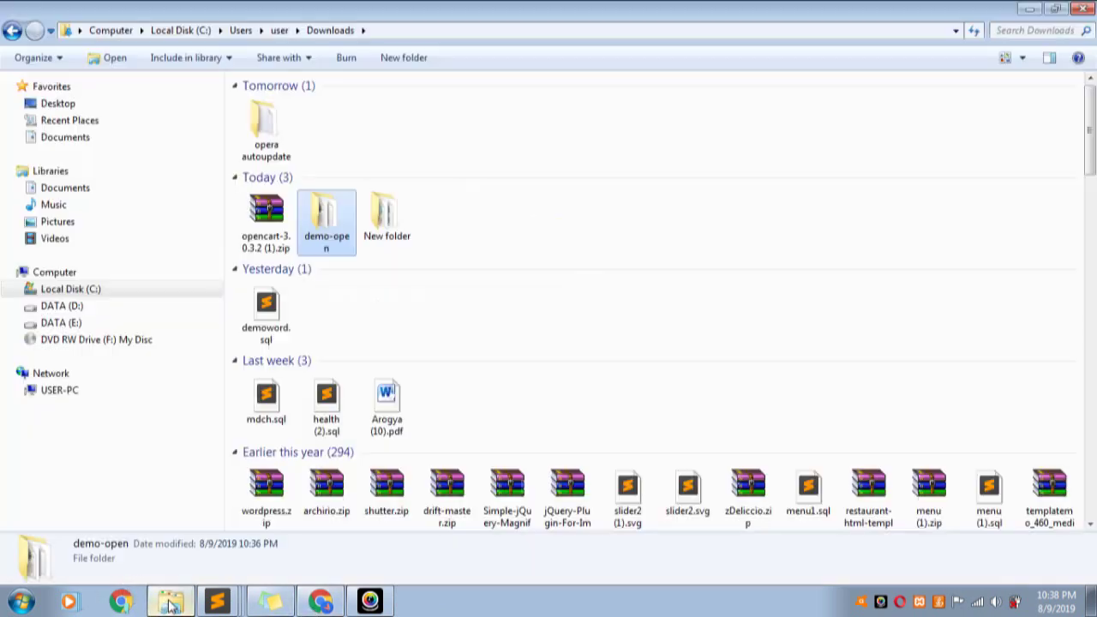
{"action": "right_click", "coordinate": [325, 216]}
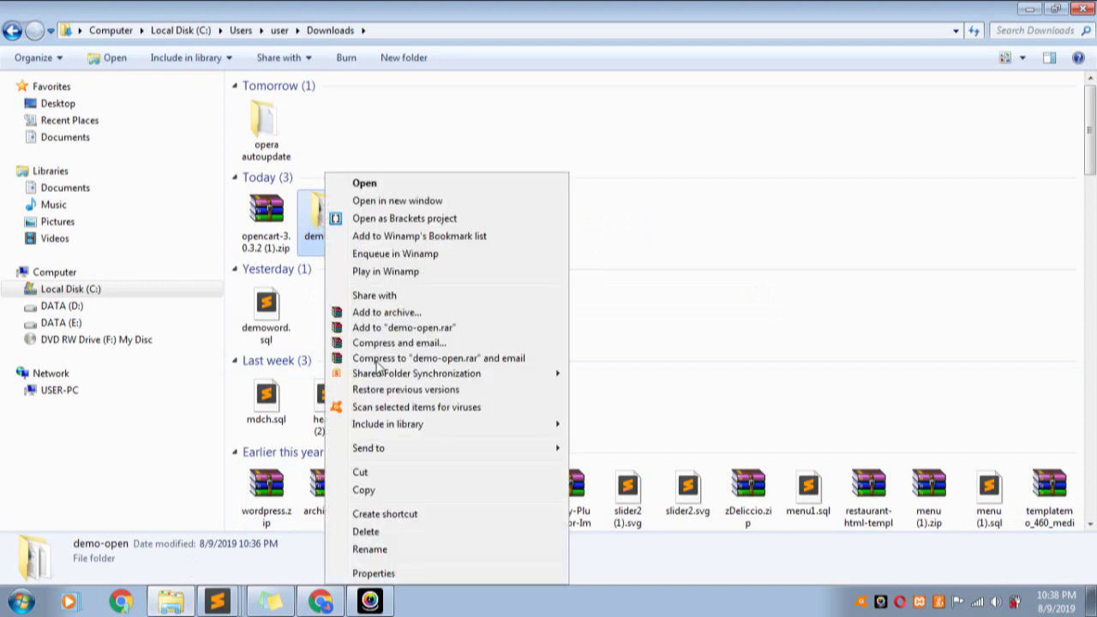
{"action": "left_click", "coordinate": [385, 489]}
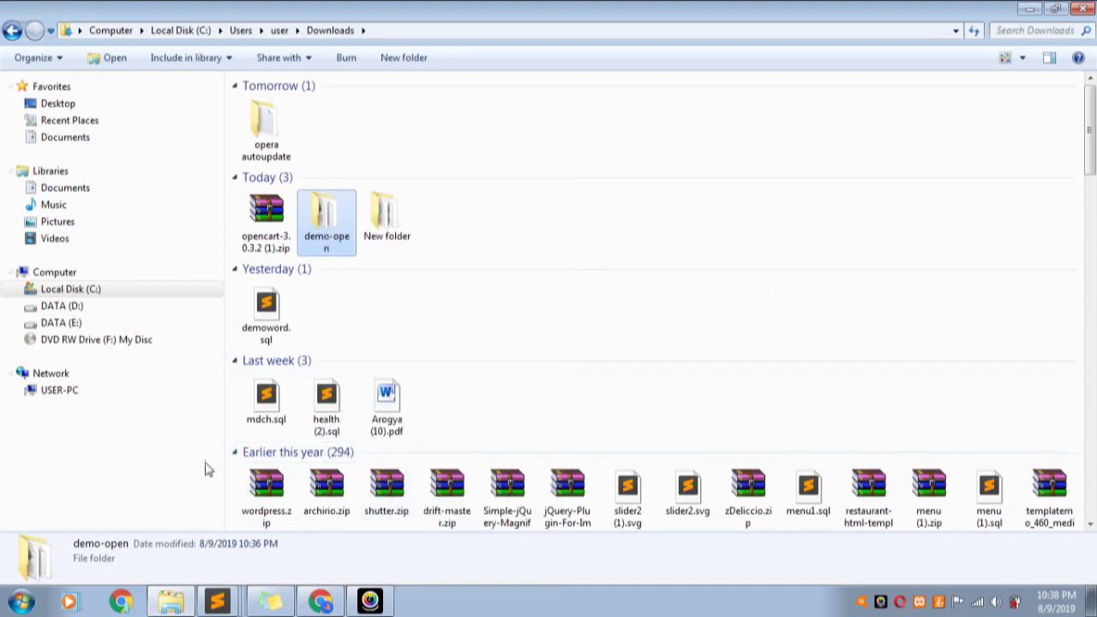
{"action": "left_click", "coordinate": [172, 600]}
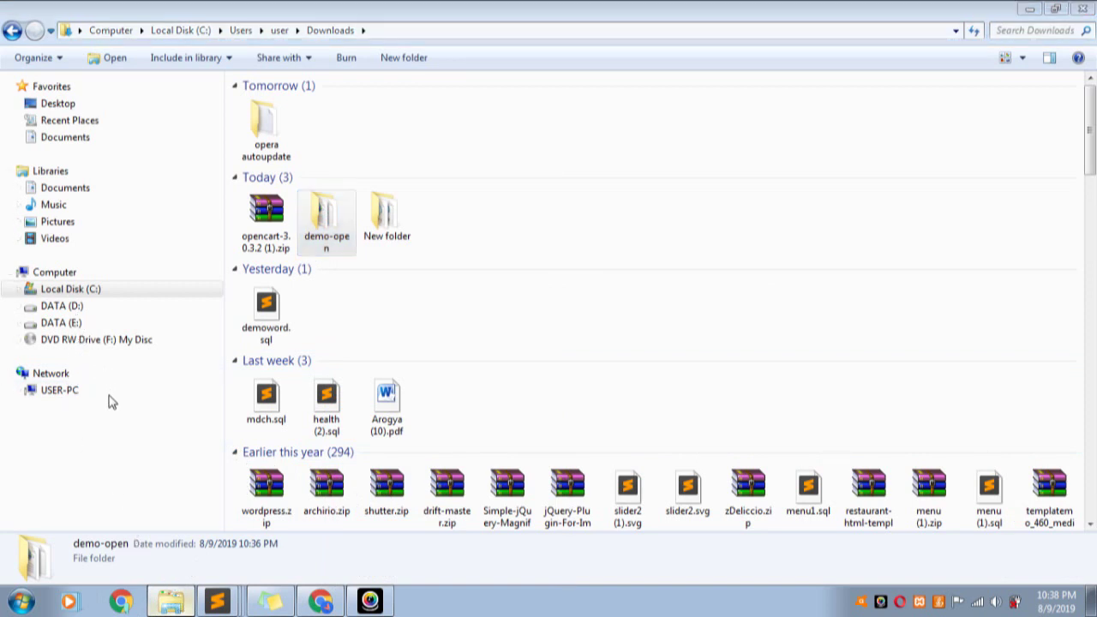
{"action": "left_click", "coordinate": [644, 264]}
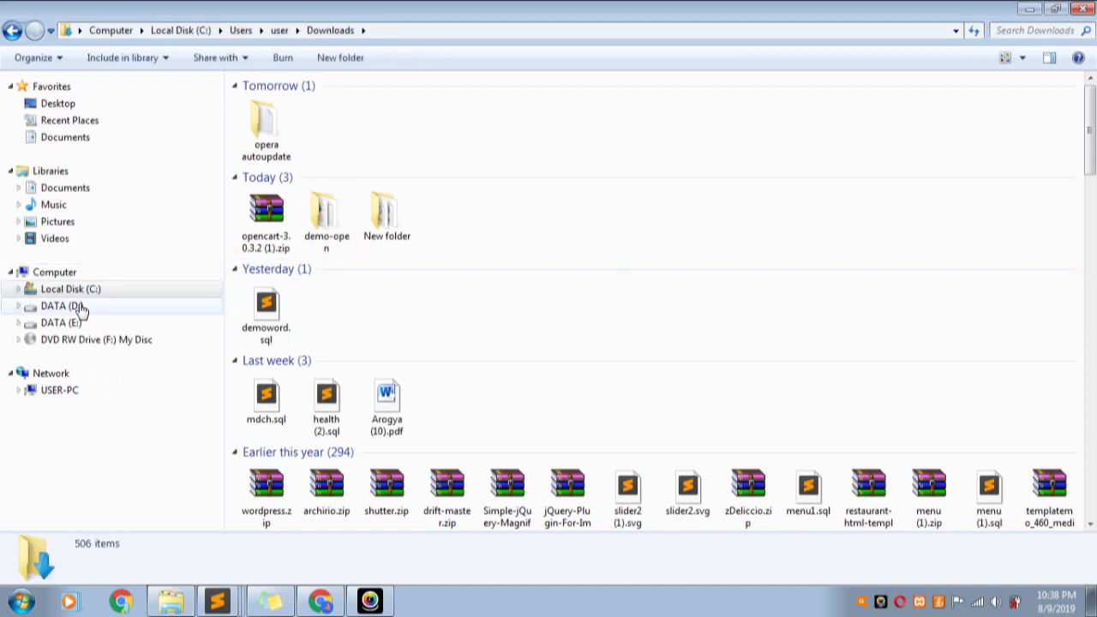
Step: Paste the copied demo-open folder into D:\xampp\htdocs, then minimize Explorer
{"action": "left_click", "coordinate": [75, 310]}
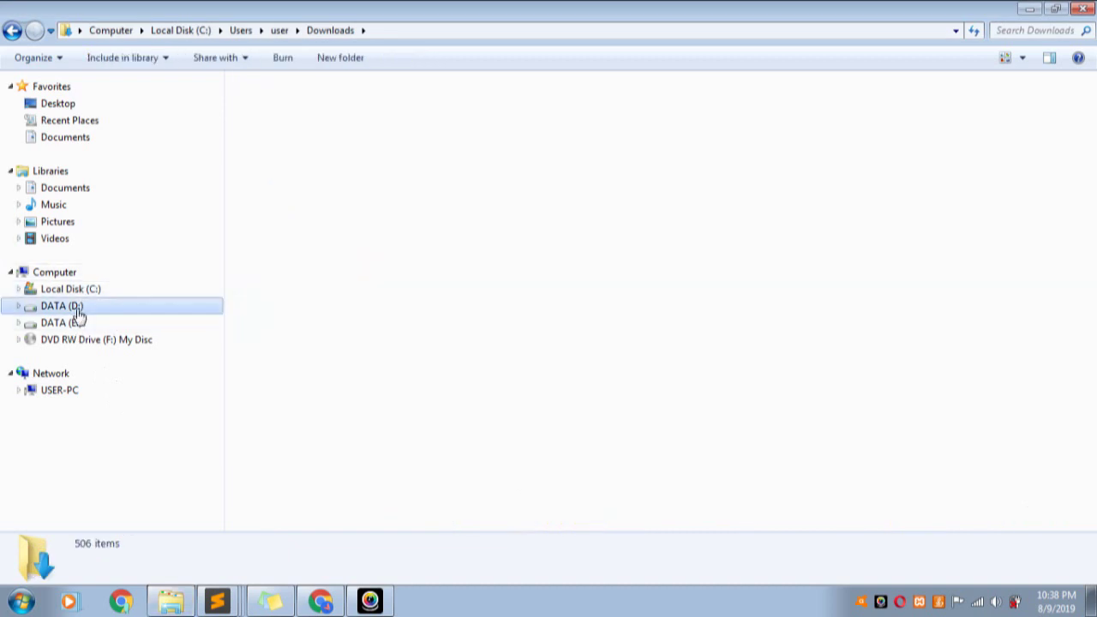
{"action": "left_click", "coordinate": [349, 374]}
{"action": "scroll", "coordinate": [342, 386], "scroll_direction": "down", "scroll_amount": 5}
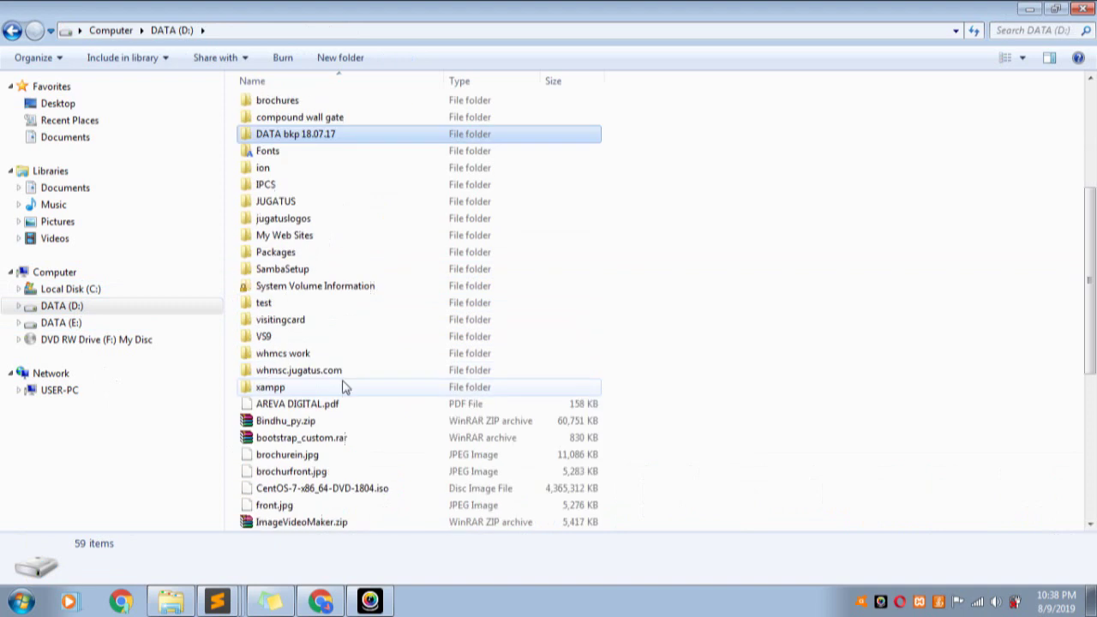
{"action": "double_click", "coordinate": [275, 387]}
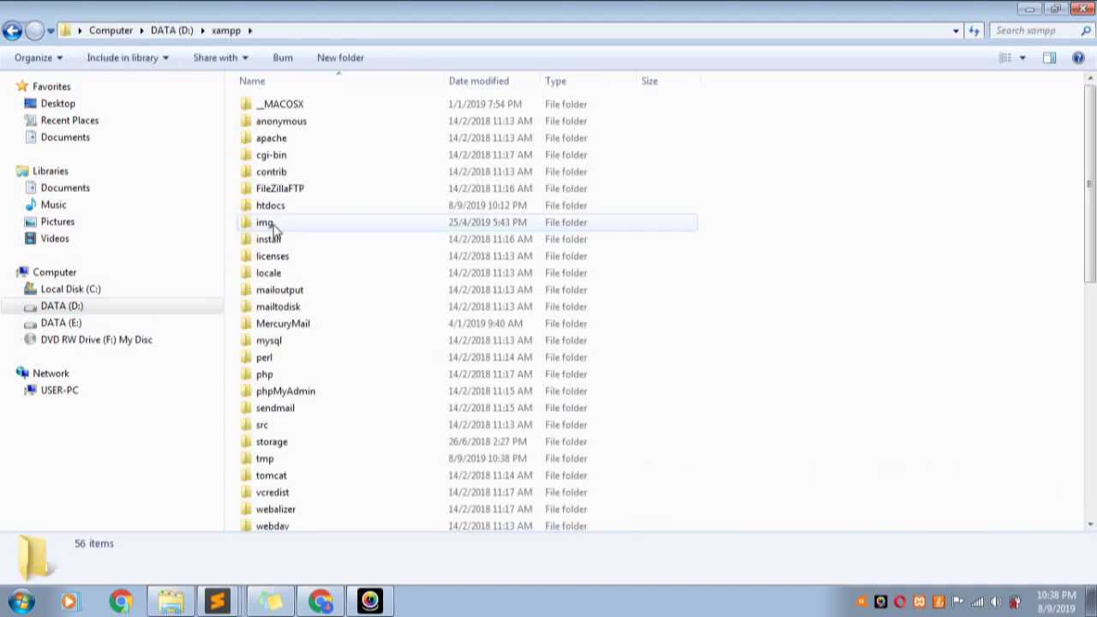
{"action": "double_click", "coordinate": [272, 207]}
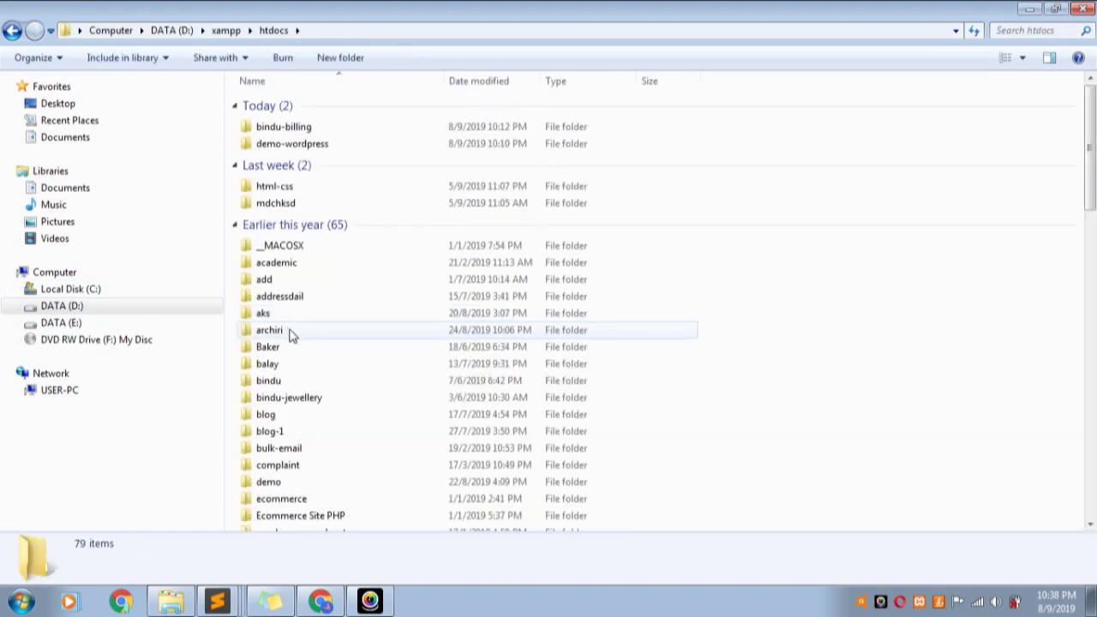
{"action": "right_click", "coordinate": [779, 152]}
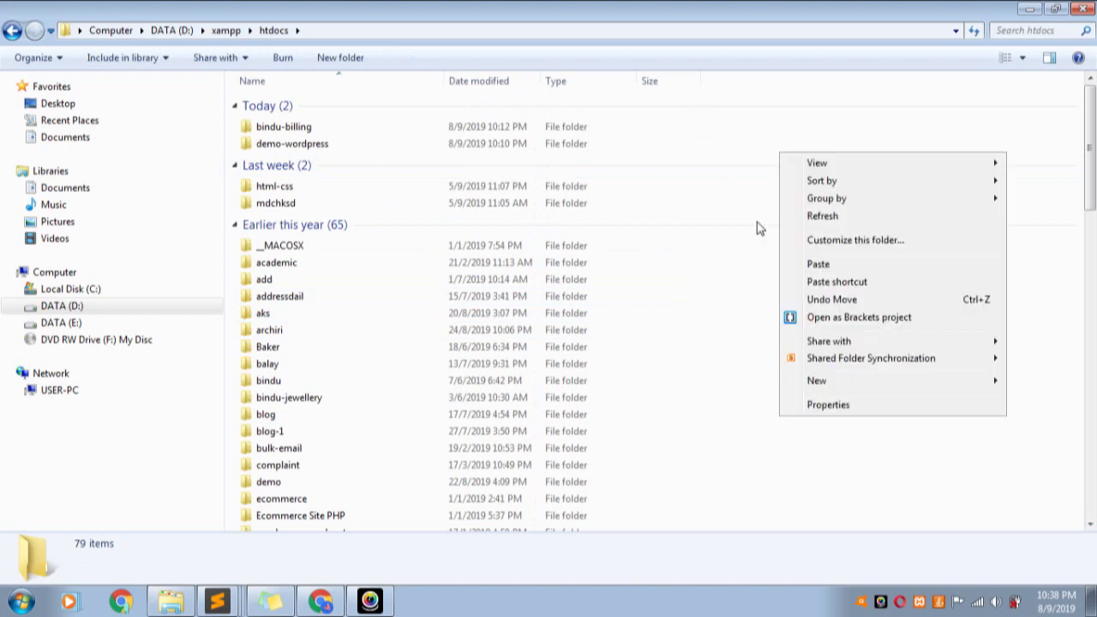
{"action": "left_click", "coordinate": [830, 264]}
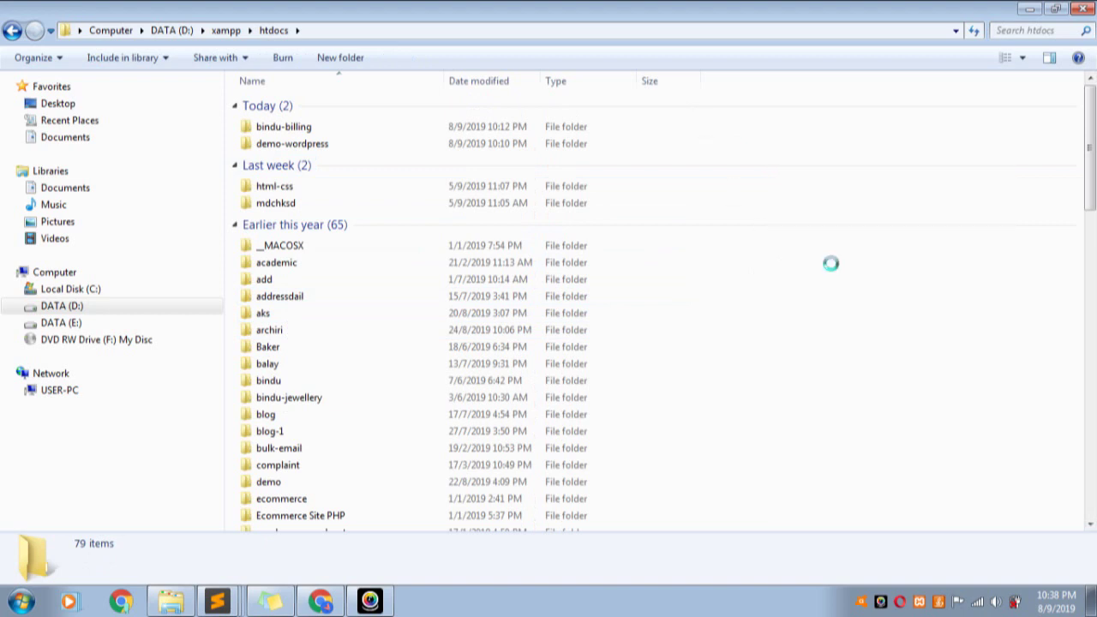
{"action": "left_click", "coordinate": [1029, 7]}
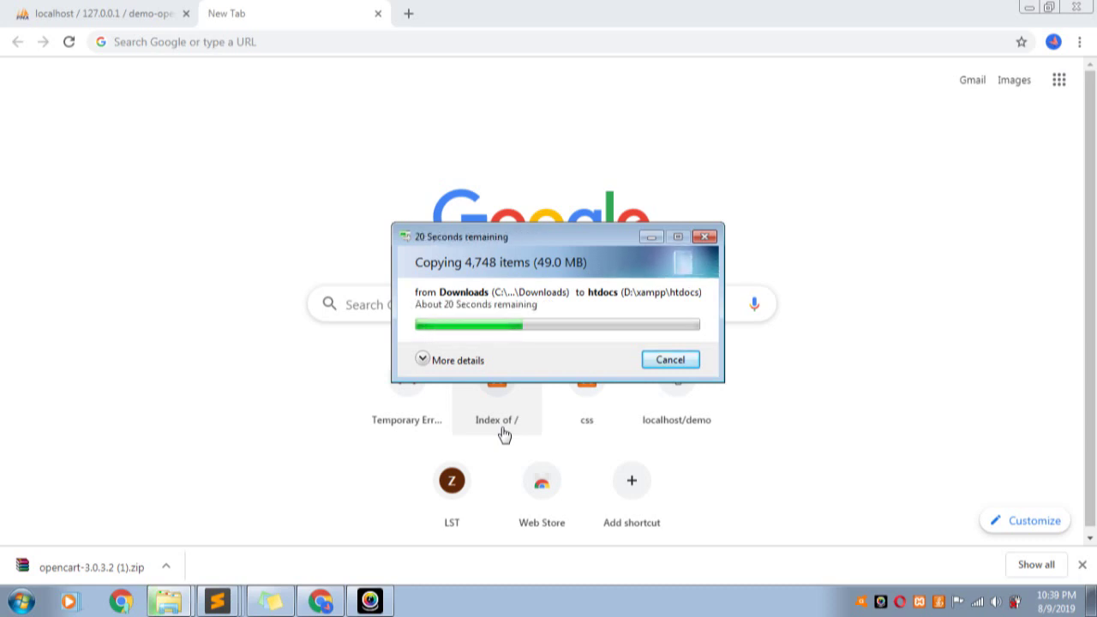
Step: Dismiss Chrome's download bar and return to the htdocs window while the 4,748 items copy
{"action": "left_click", "coordinate": [1081, 564]}
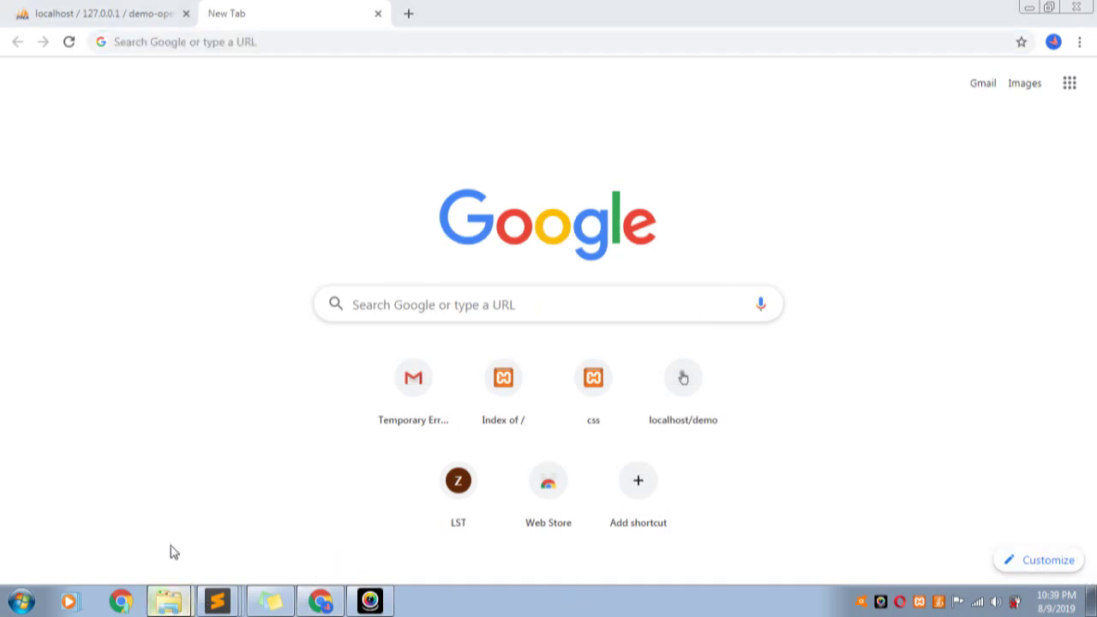
{"action": "left_click", "coordinate": [168, 601]}
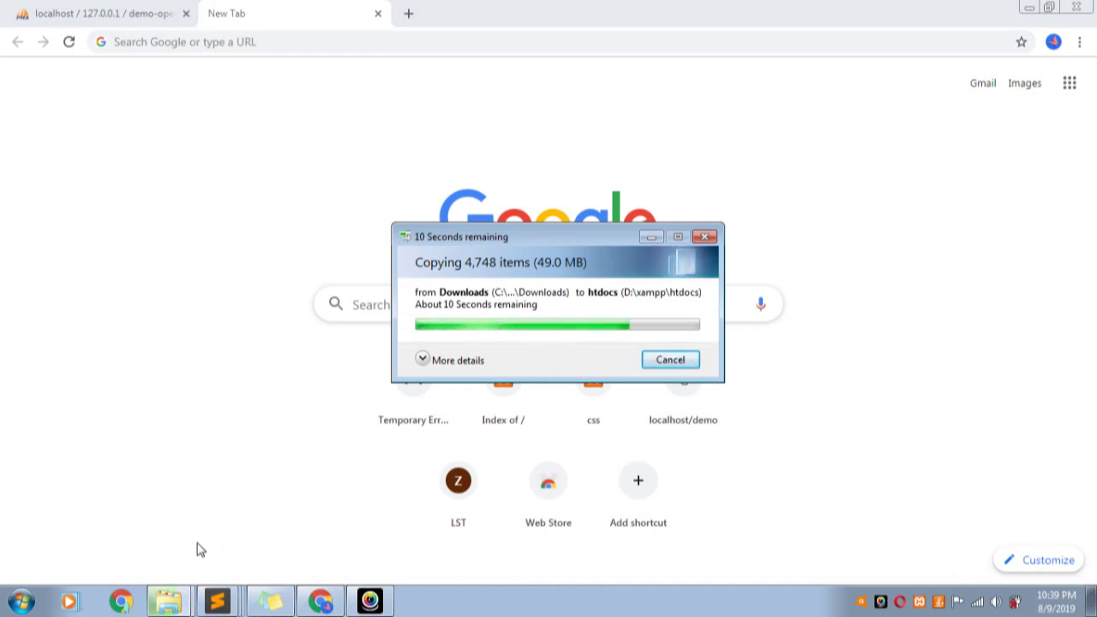
{"action": "left_click", "coordinate": [168, 600]}
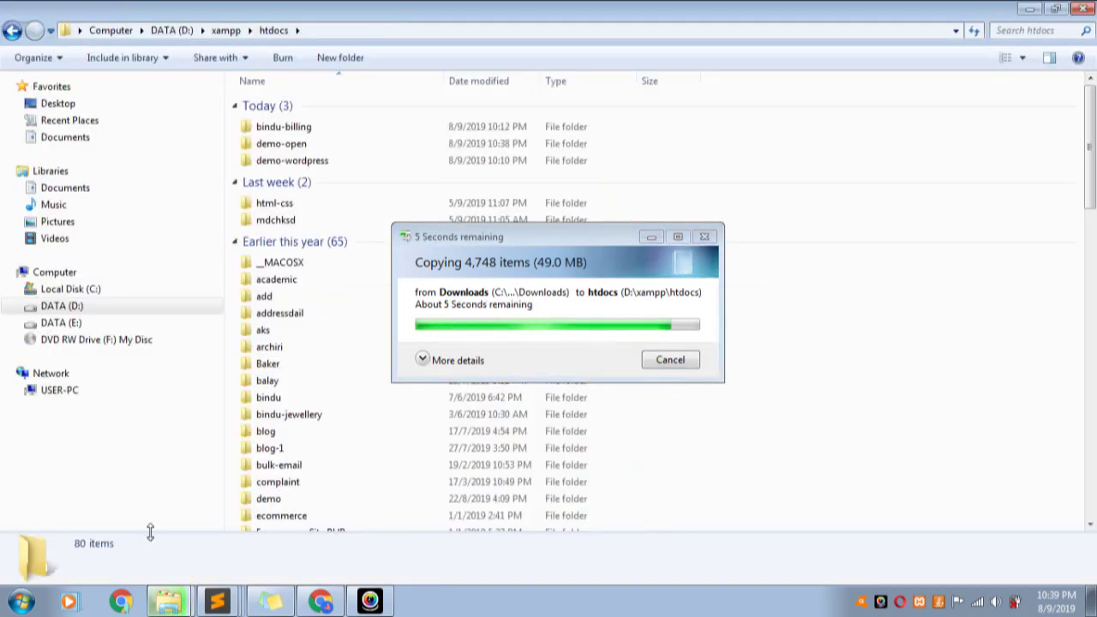
Step: Go into the demo-open folder and its upload subfolder
{"action": "left_click", "coordinate": [296, 145]}
{"action": "double_click", "coordinate": [296, 145]}
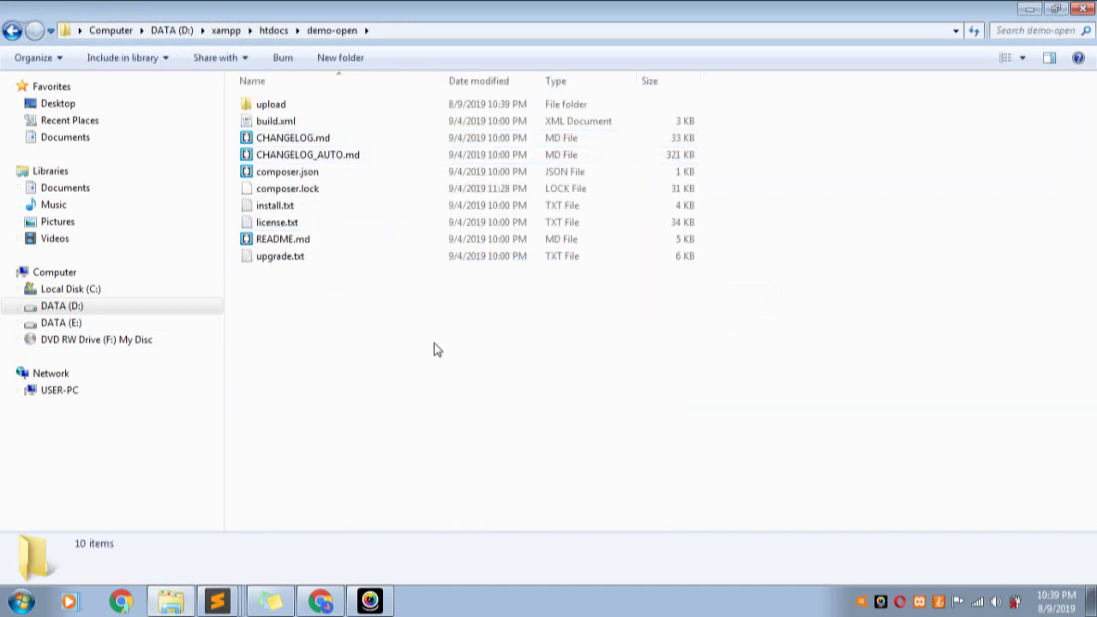
{"action": "left_click", "coordinate": [304, 110]}
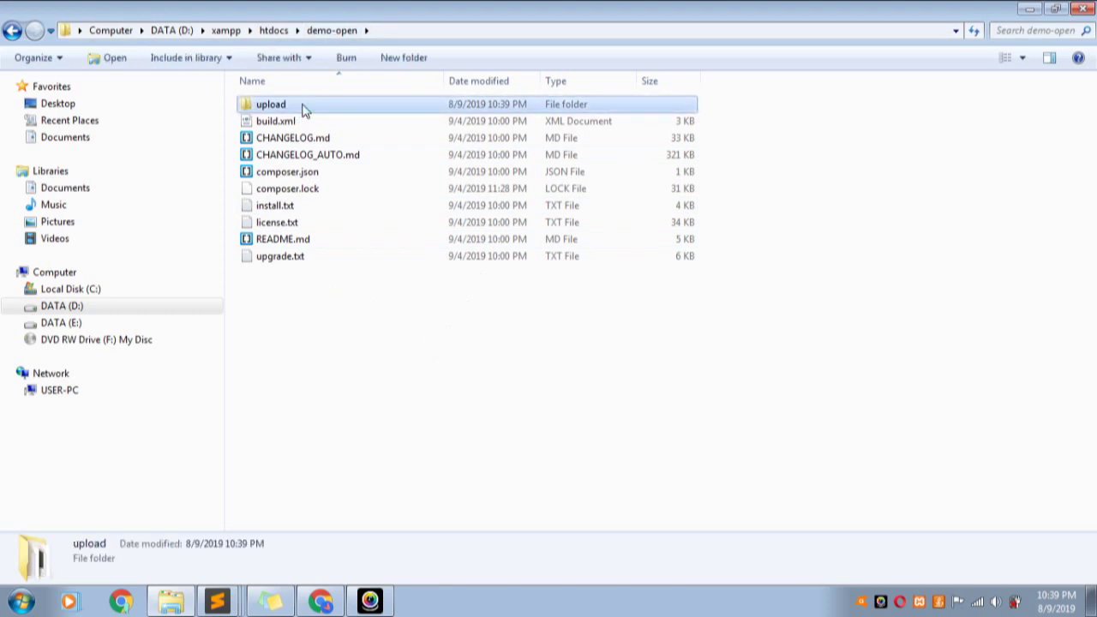
{"action": "double_click", "coordinate": [306, 109]}
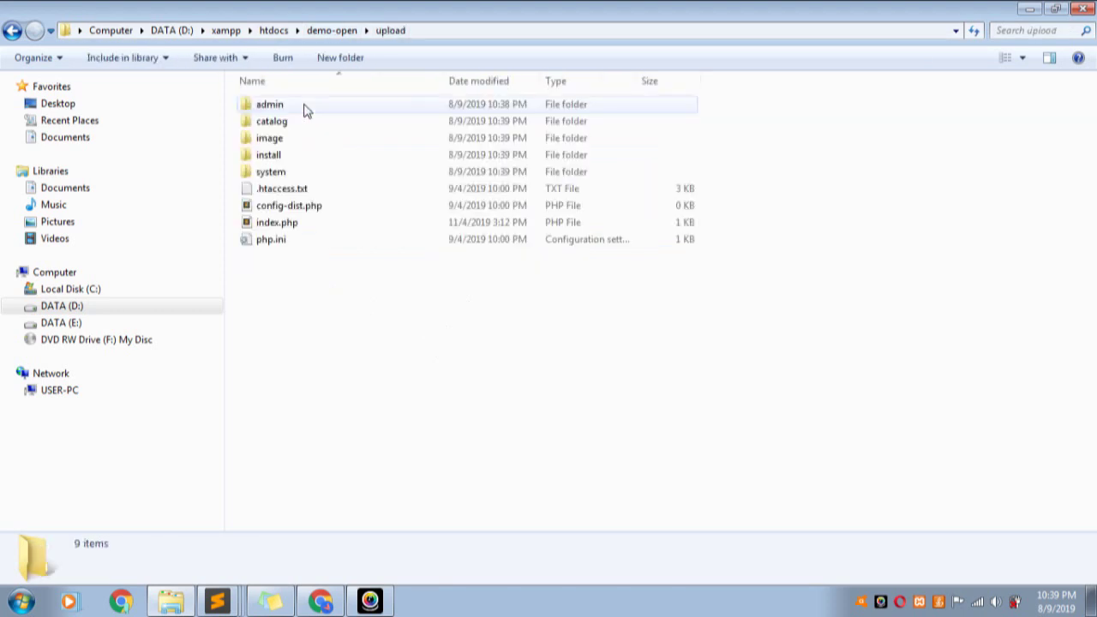
Step: Rename config-dist.php in upload to config.php by removing '-dist'
{"action": "left_click", "coordinate": [298, 209]}
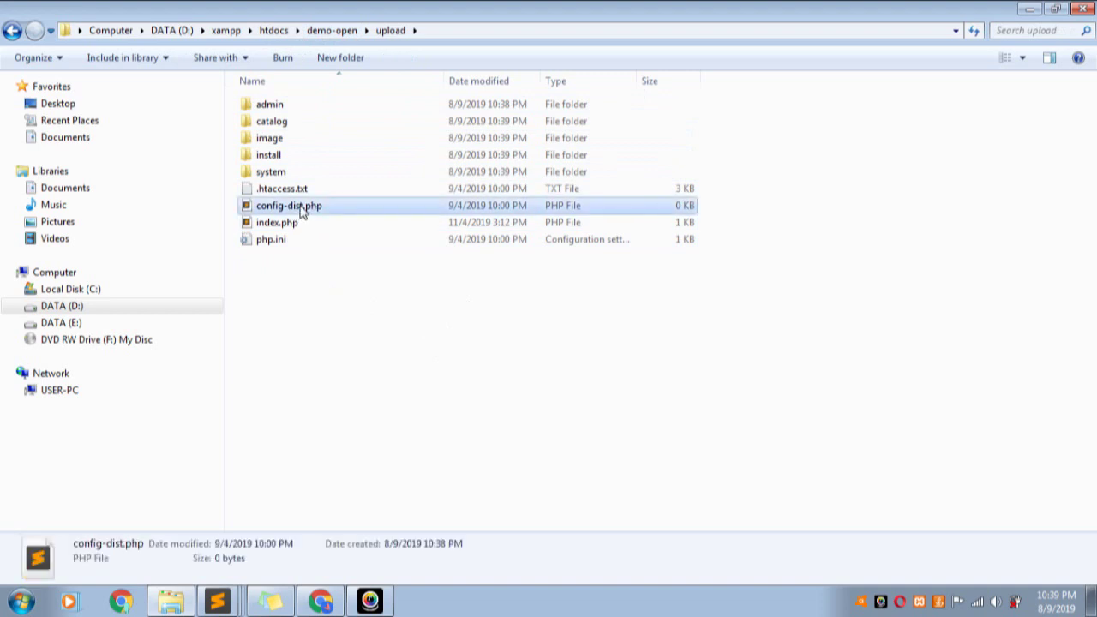
{"action": "right_click", "coordinate": [299, 206]}
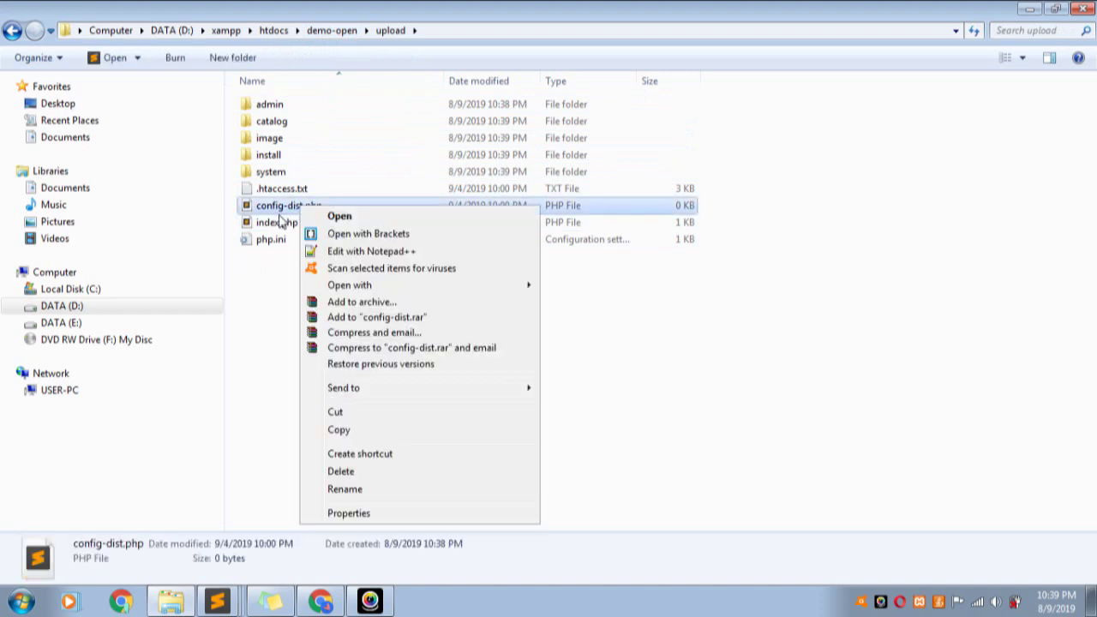
{"action": "left_click", "coordinate": [353, 490]}
{"action": "left_click", "coordinate": [286, 206]}
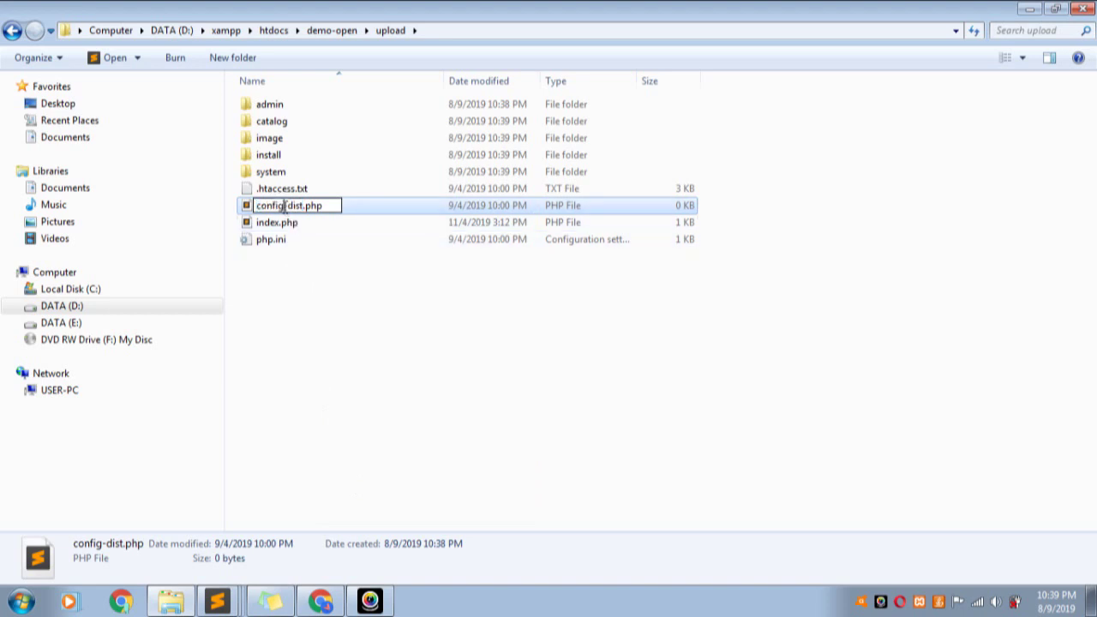
{"action": "left_click_drag", "start_coordinate": [284, 206], "coordinate": [299, 207]}
{"action": "key", "text": "Delete"}
{"action": "key", "text": "Delete"}
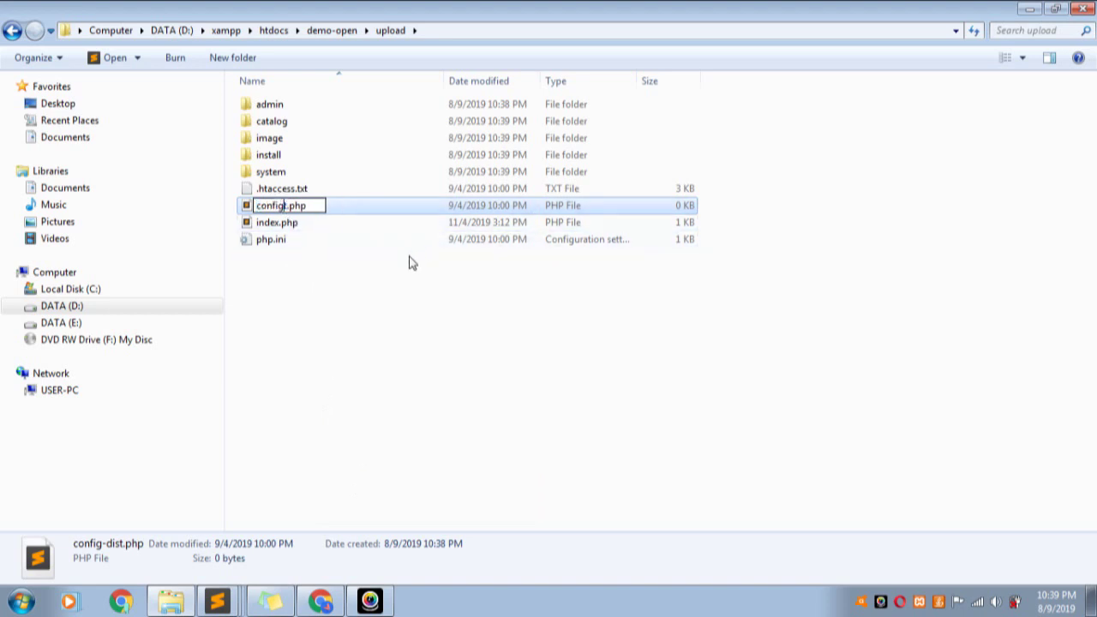
{"action": "key", "text": "Delete"}
{"action": "left_click", "coordinate": [408, 263]}
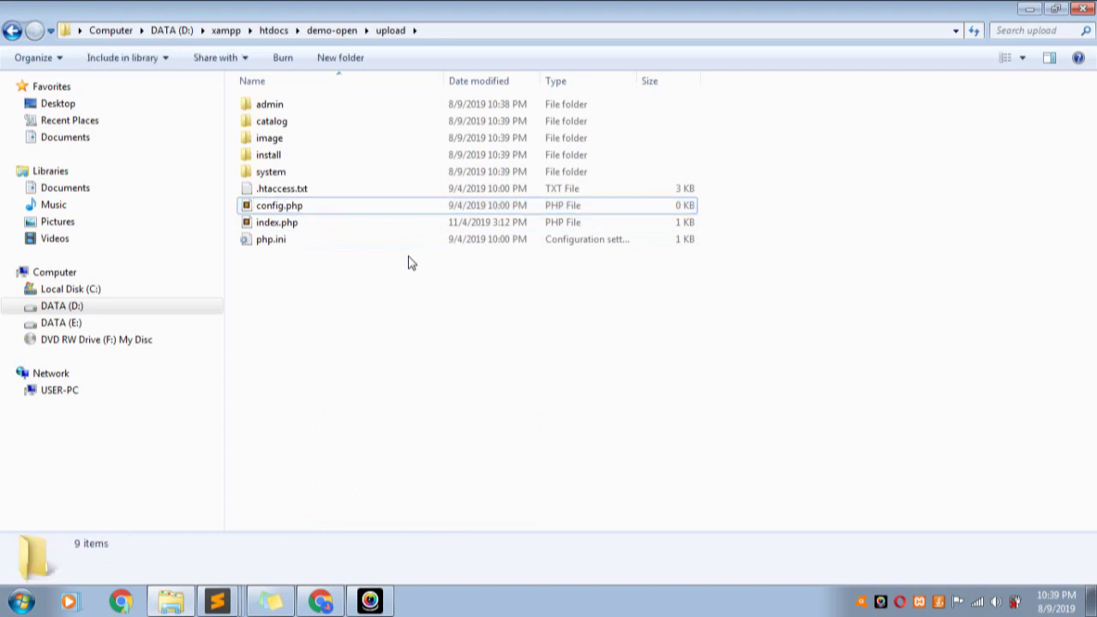
Step: Rename upload\admin's config-dist.php to config.php, then bring up Chrome's blank new tab
{"action": "double_click", "coordinate": [292, 104]}
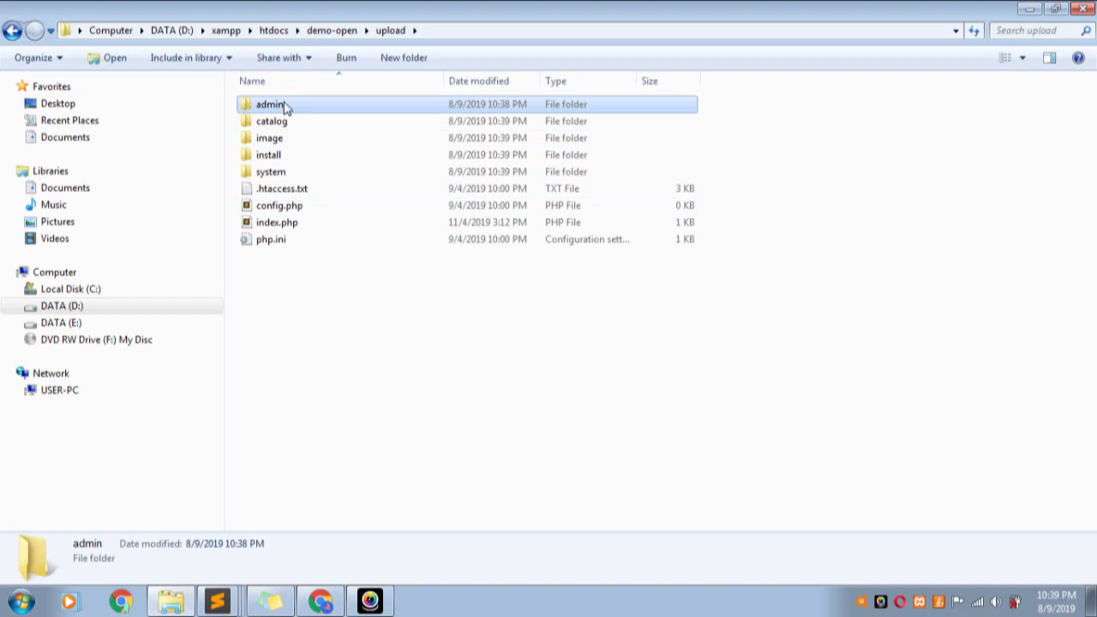
{"action": "left_click", "coordinate": [291, 174]}
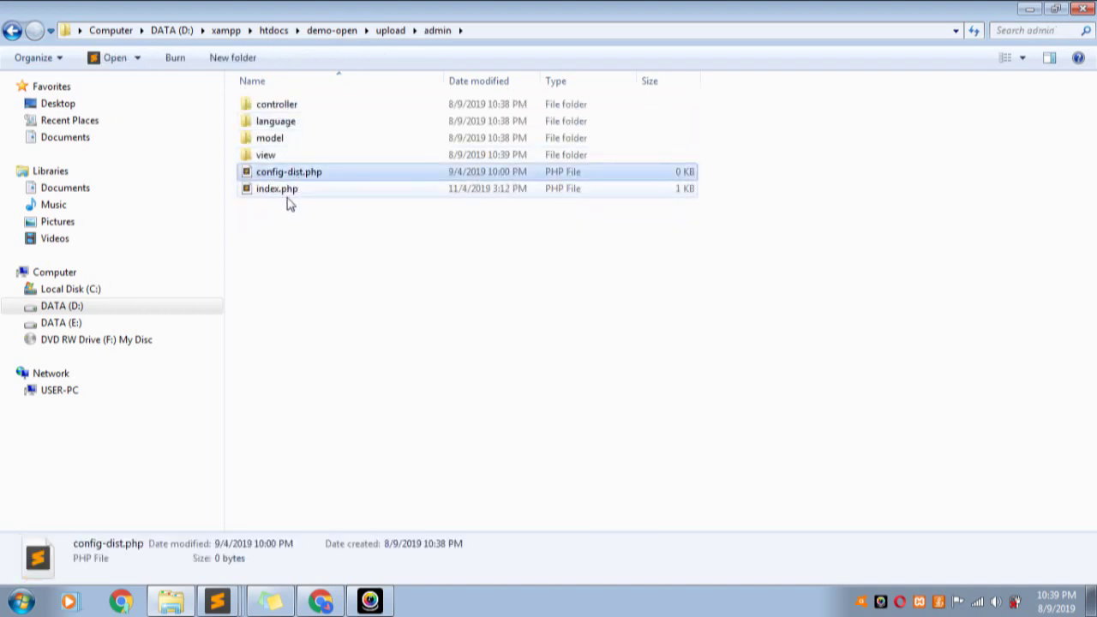
{"action": "right_click", "coordinate": [294, 174]}
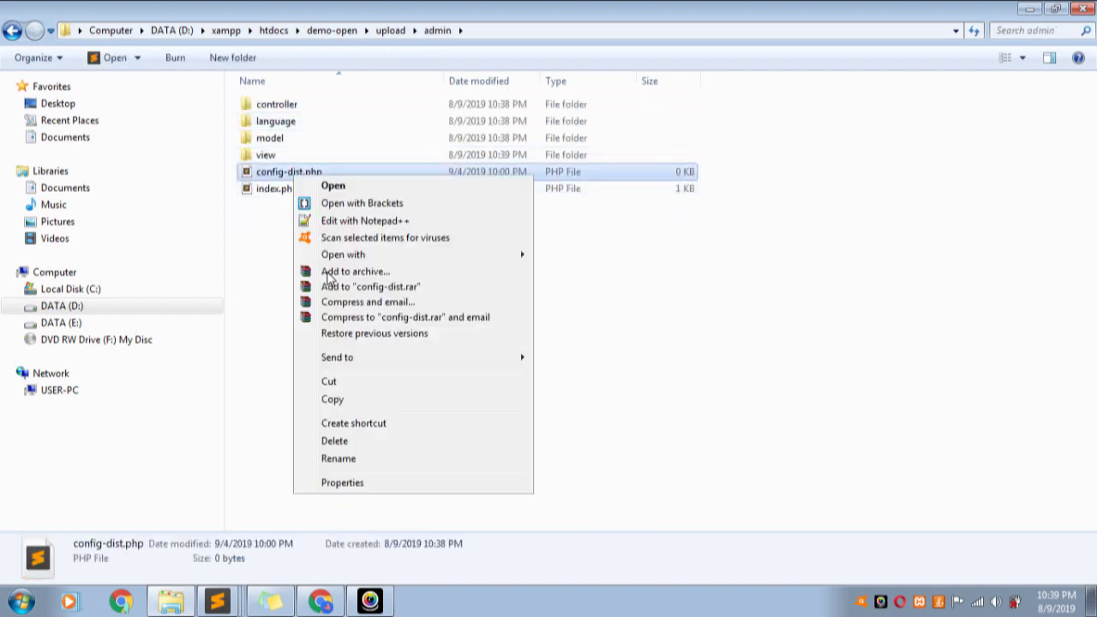
{"action": "left_click", "coordinate": [351, 459]}
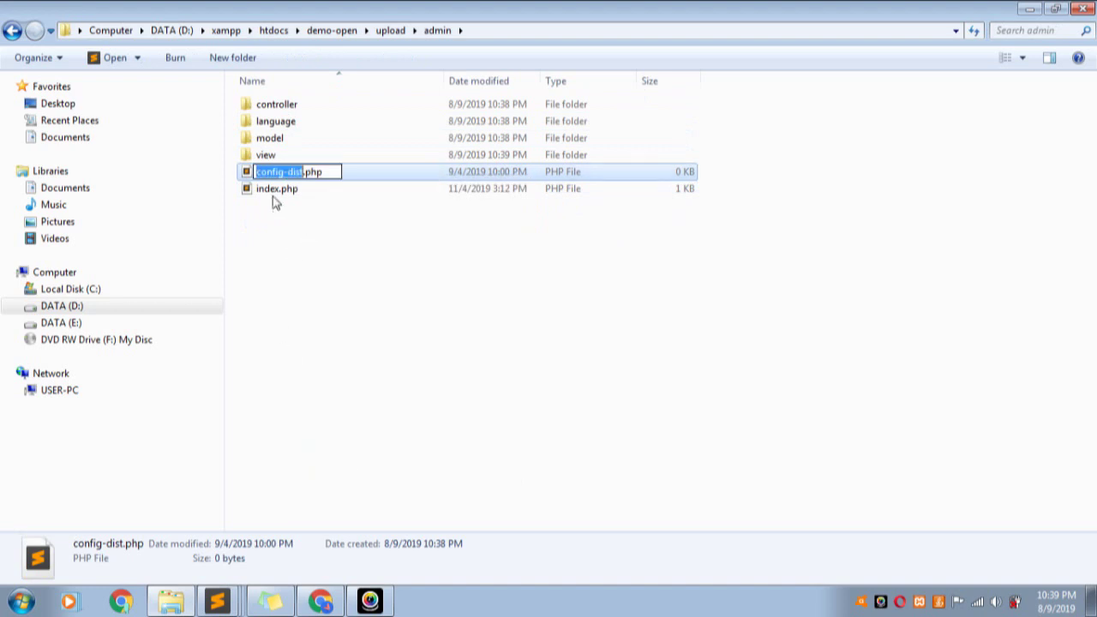
{"action": "left_click", "coordinate": [286, 171]}
{"action": "left_click_drag", "start_coordinate": [286, 171], "coordinate": [305, 171]}
{"action": "key", "text": "BackSpace"}
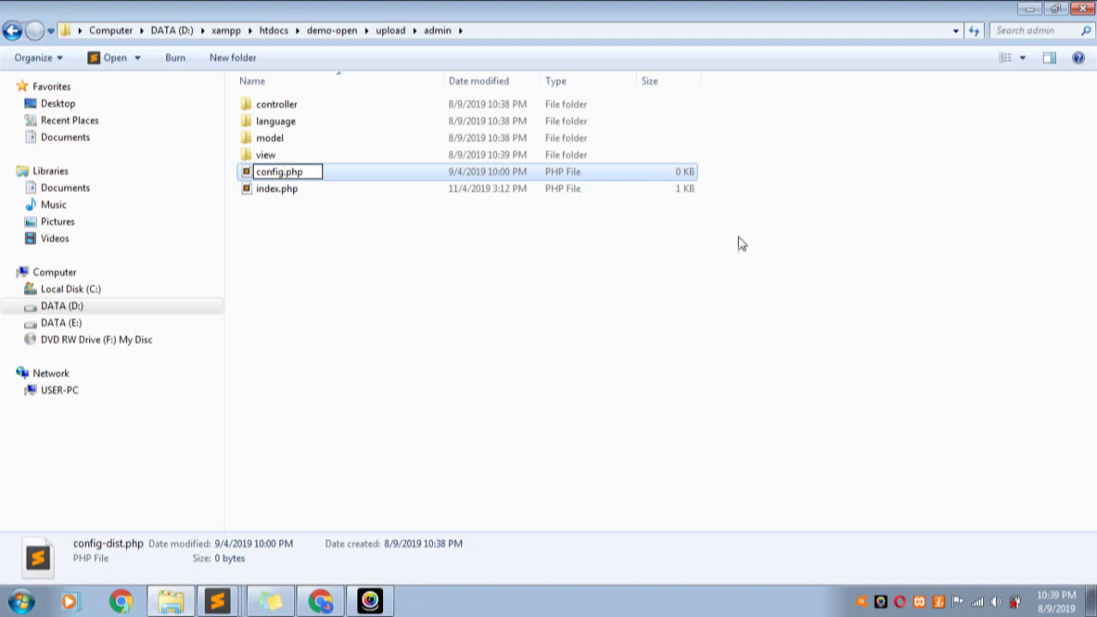
{"action": "left_click", "coordinate": [399, 304]}
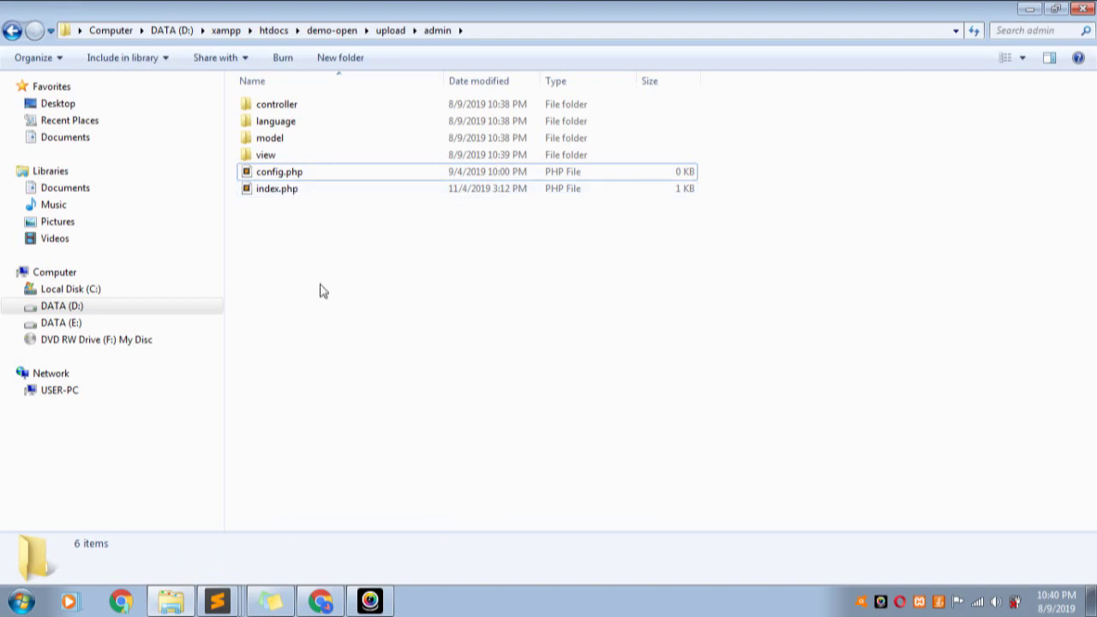
{"action": "left_click", "coordinate": [320, 600]}
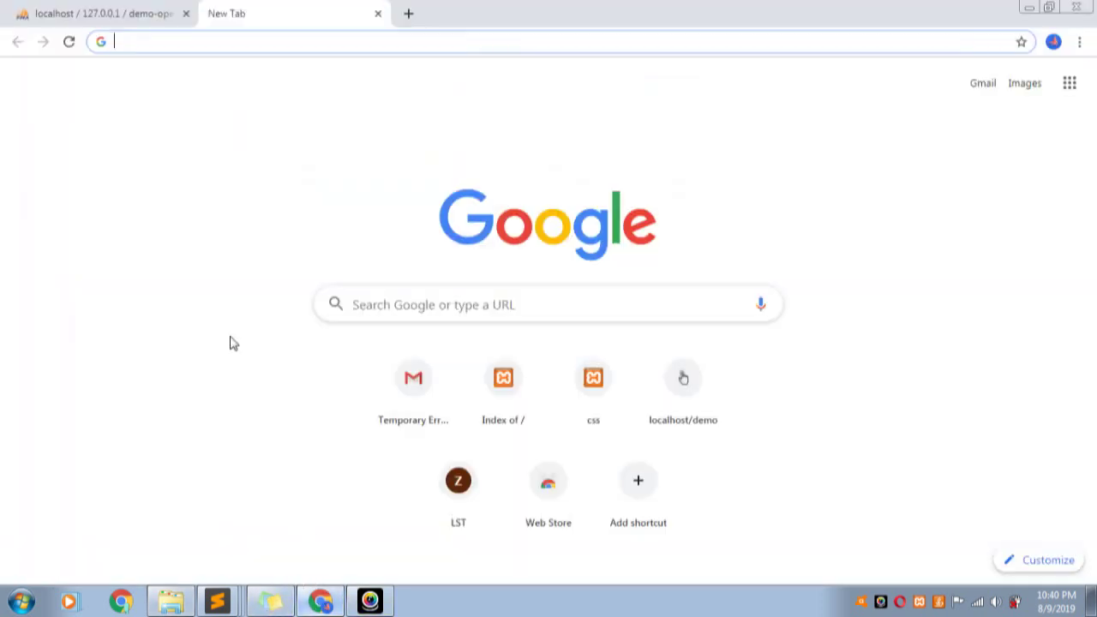
{"action": "left_click", "coordinate": [176, 37]}
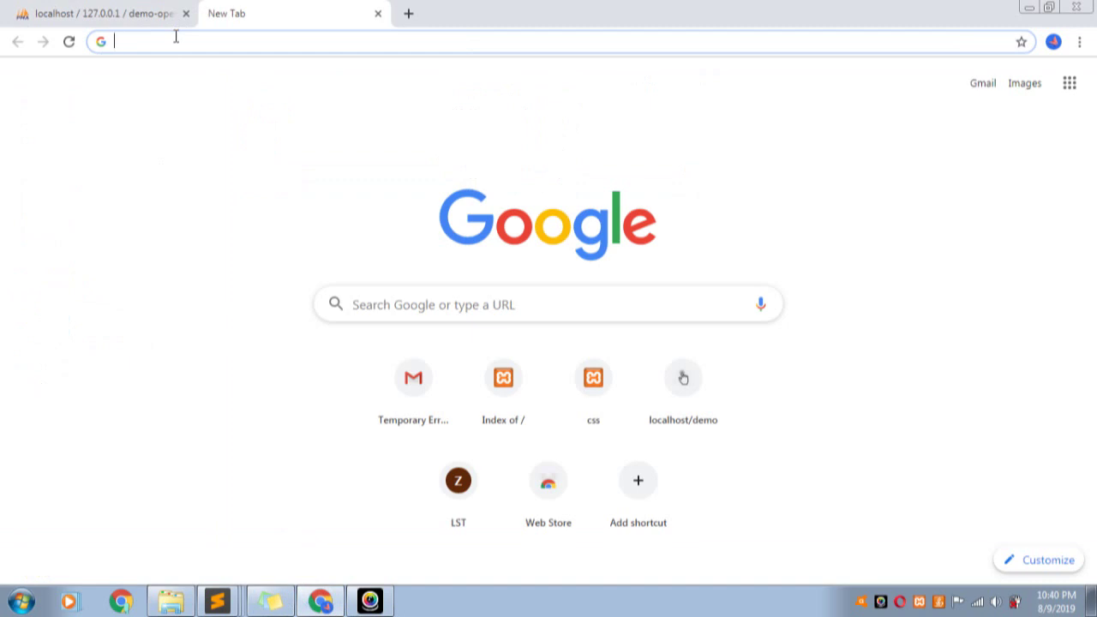
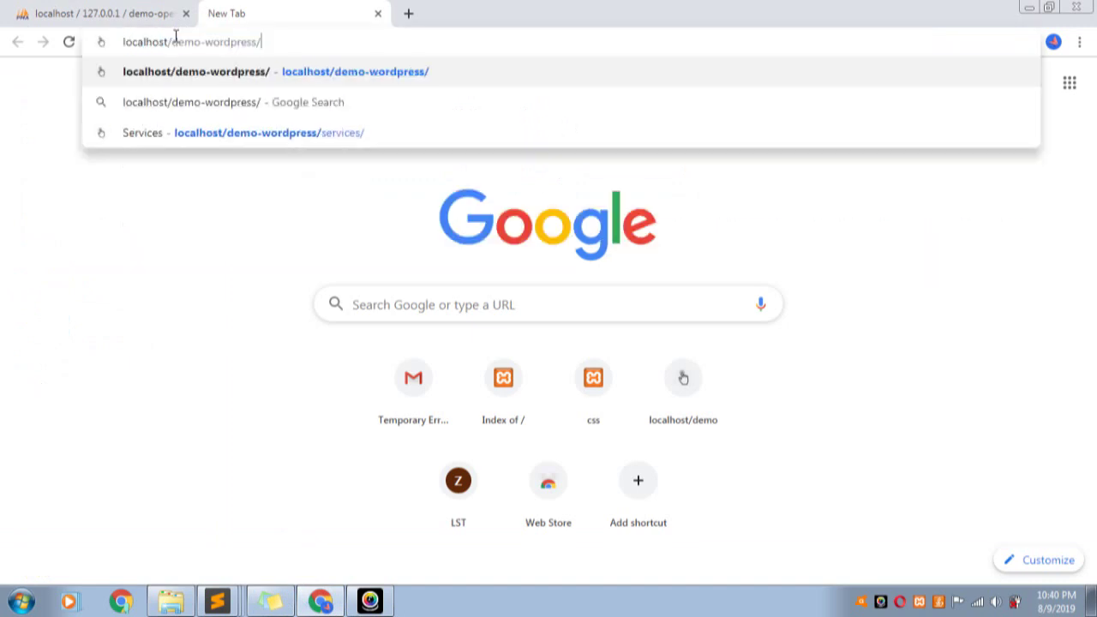
{"action": "key", "text": "BackSpace"}
{"action": "key", "text": "BackSpace"}
{"action": "key", "text": "BackSpace"}
{"action": "key", "text": "BackSpace"}
{"action": "key", "text": "BackSpace"}
{"action": "key", "text": "BackSpace"}
{"action": "key", "text": "BackSpace"}
{"action": "key", "text": "BackSpace"}
{"action": "key", "text": "BackSpace"}
{"action": "key", "text": "BackSpace"}
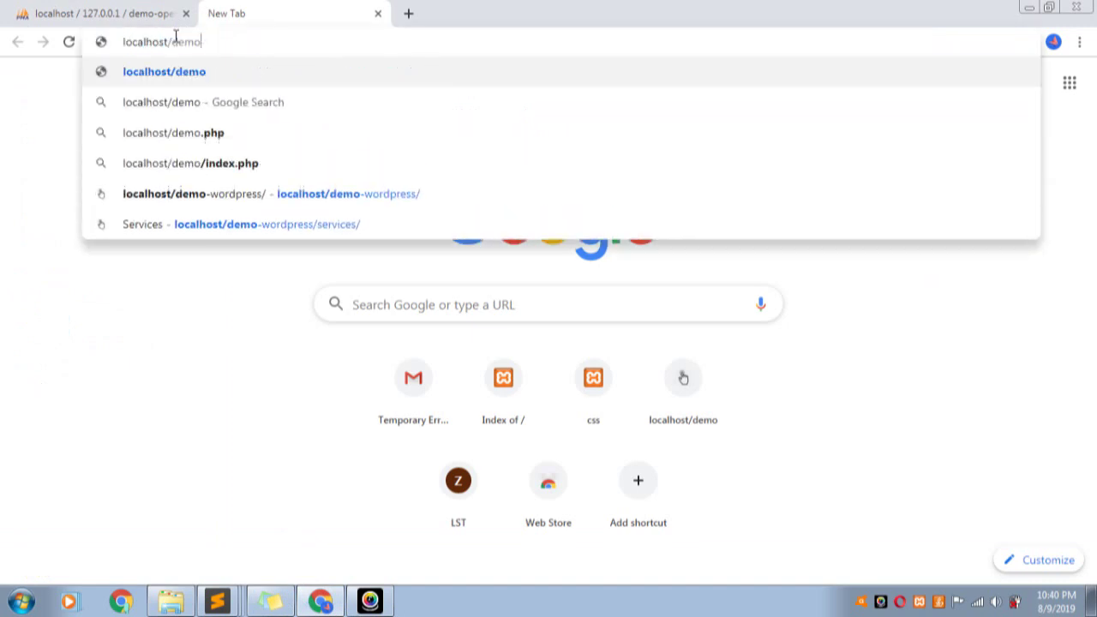
Step: Load localhost/demo-open in Chrome and dismiss the Translate offer
{"action": "type", "text": "-oope"}
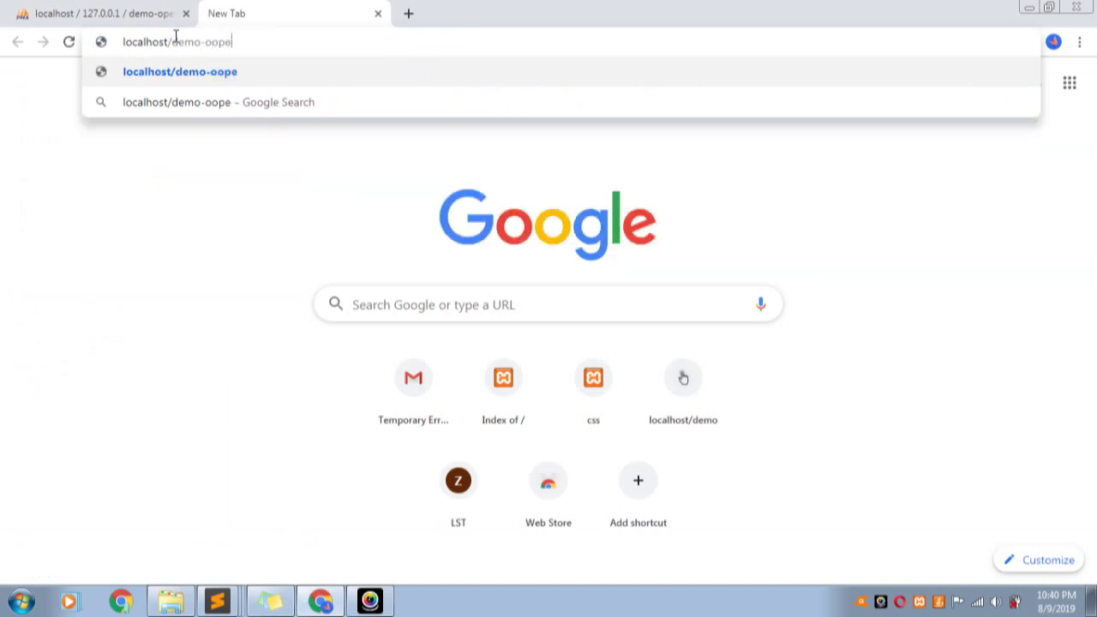
{"action": "key", "text": "BackSpace"}
{"action": "key", "text": "BackSpace"}
{"action": "key", "text": "BackSpace"}
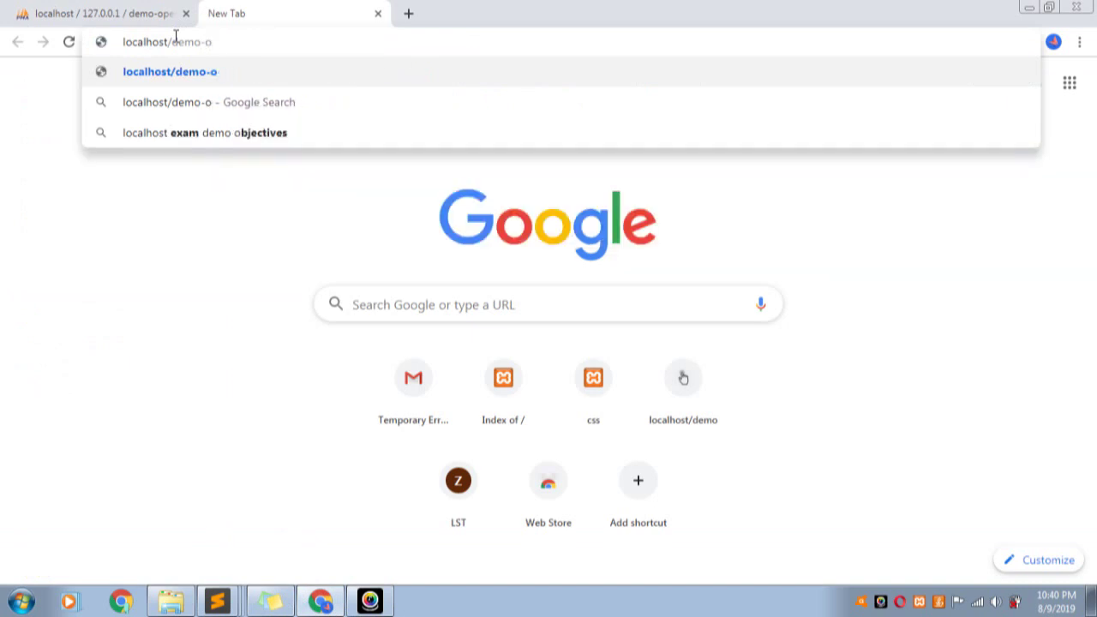
{"action": "type", "text": "pen"}
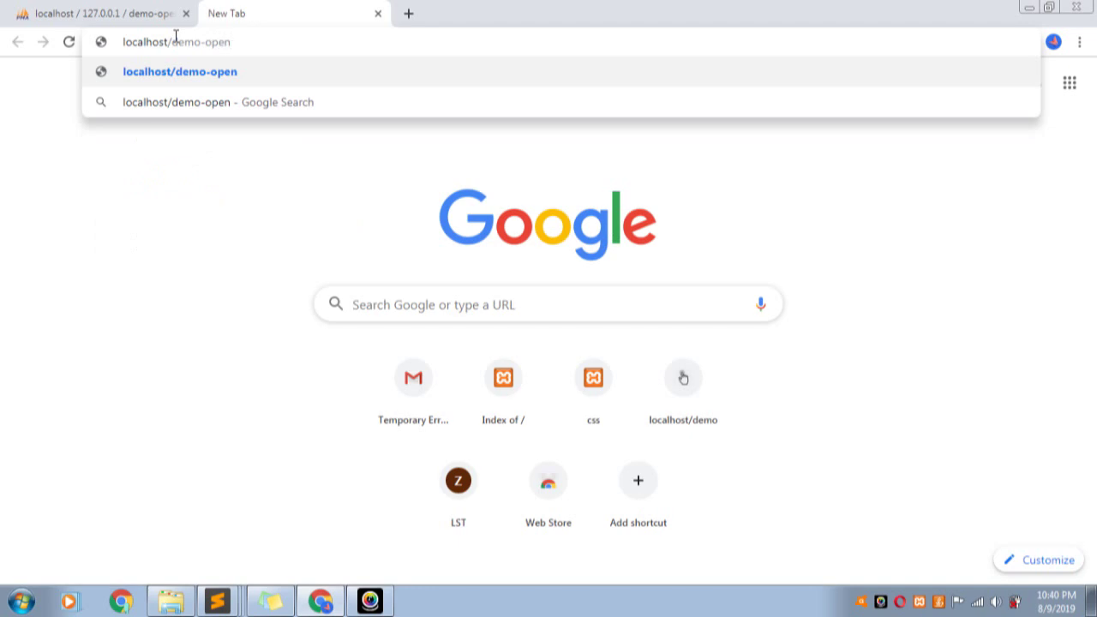
{"action": "key", "text": "Return"}
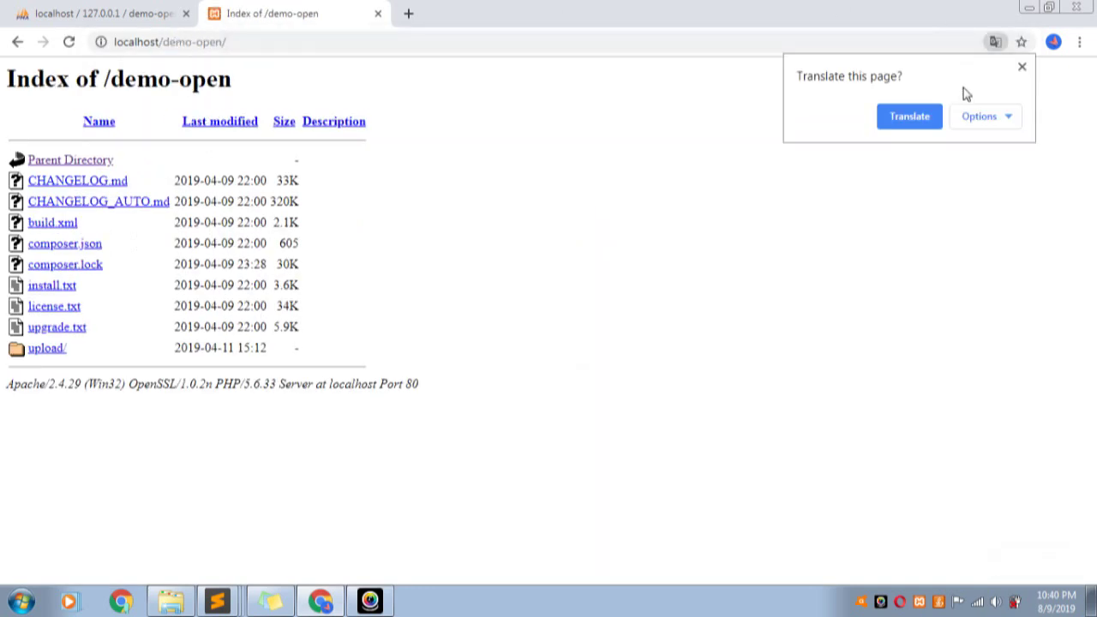
{"action": "left_click", "coordinate": [1021, 67]}
Step: Launch the installer from the upload folder and accept the licence agreement
{"action": "left_click", "coordinate": [51, 354]}
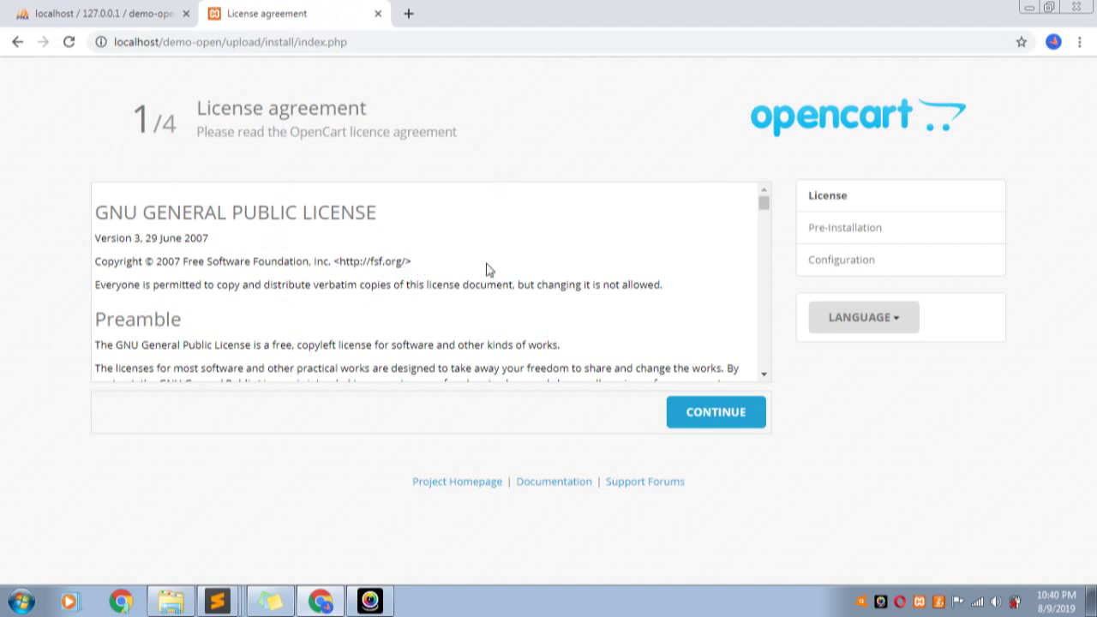
{"action": "scroll", "coordinate": [483, 270], "scroll_direction": "down", "scroll_amount": 5}
{"action": "scroll", "coordinate": [303, 266], "scroll_direction": "up", "scroll_amount": 5}
{"action": "scroll", "coordinate": [355, 281], "scroll_direction": "down", "scroll_amount": 1}
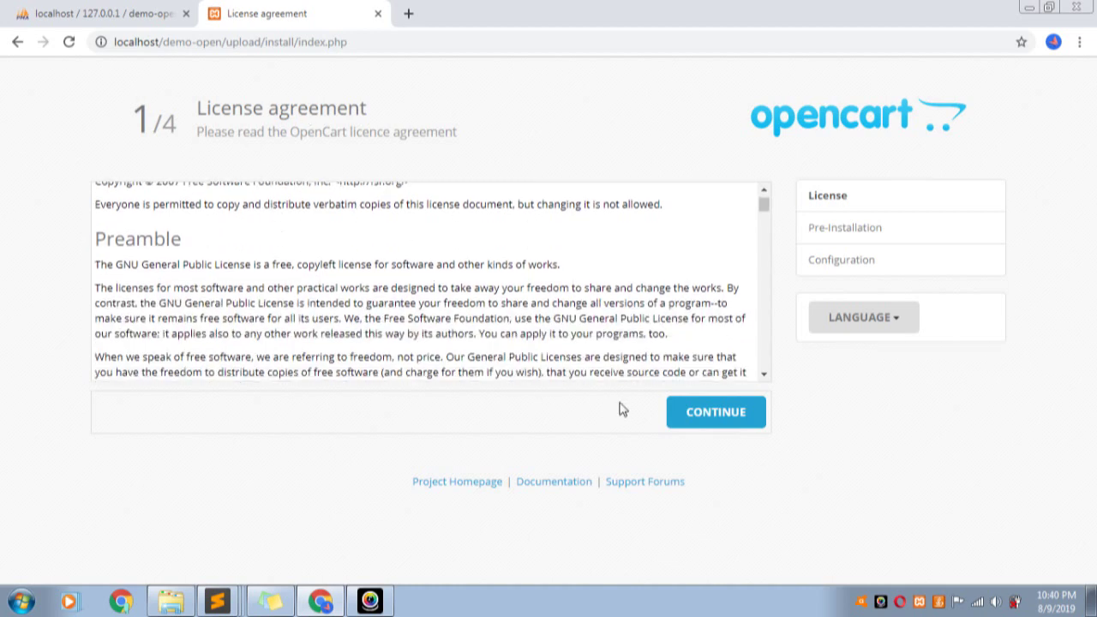
{"action": "left_click", "coordinate": [706, 413]}
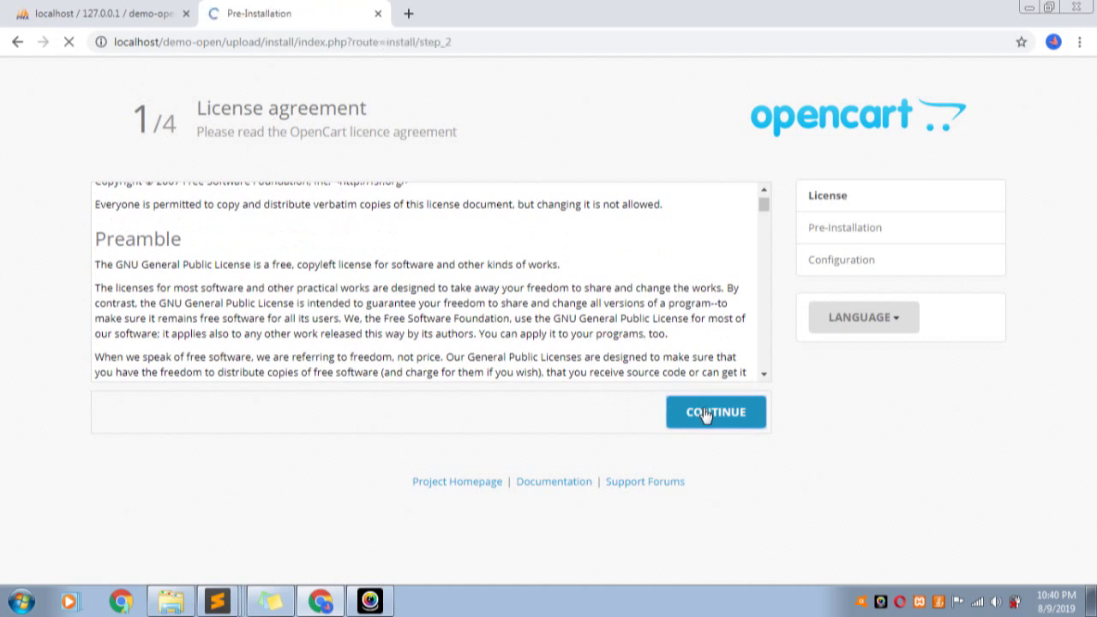
Step: Review the Pre-Installation requirement tables, then bring up the upload\admin folder in Explorer
{"action": "scroll", "coordinate": [314, 292], "scroll_direction": "down", "scroll_amount": 2}
{"action": "scroll", "coordinate": [317, 296], "scroll_direction": "down", "scroll_amount": 4}
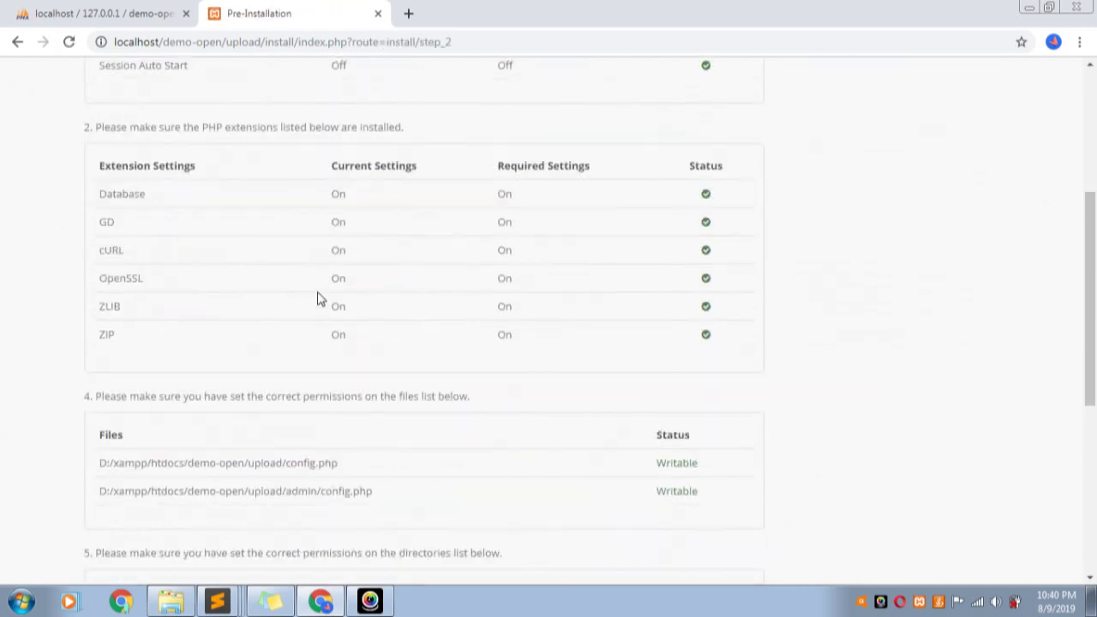
{"action": "scroll", "coordinate": [502, 333], "scroll_direction": "down", "scroll_amount": 3}
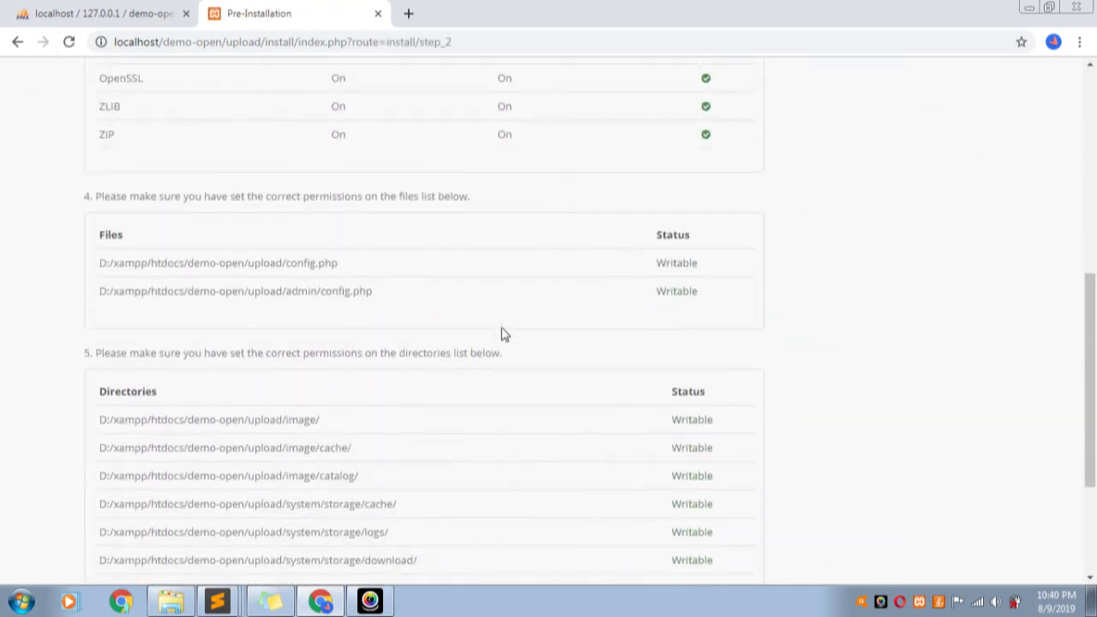
{"action": "scroll", "coordinate": [732, 242], "scroll_direction": "up", "scroll_amount": 5}
{"action": "scroll", "coordinate": [681, 245], "scroll_direction": "up", "scroll_amount": 3}
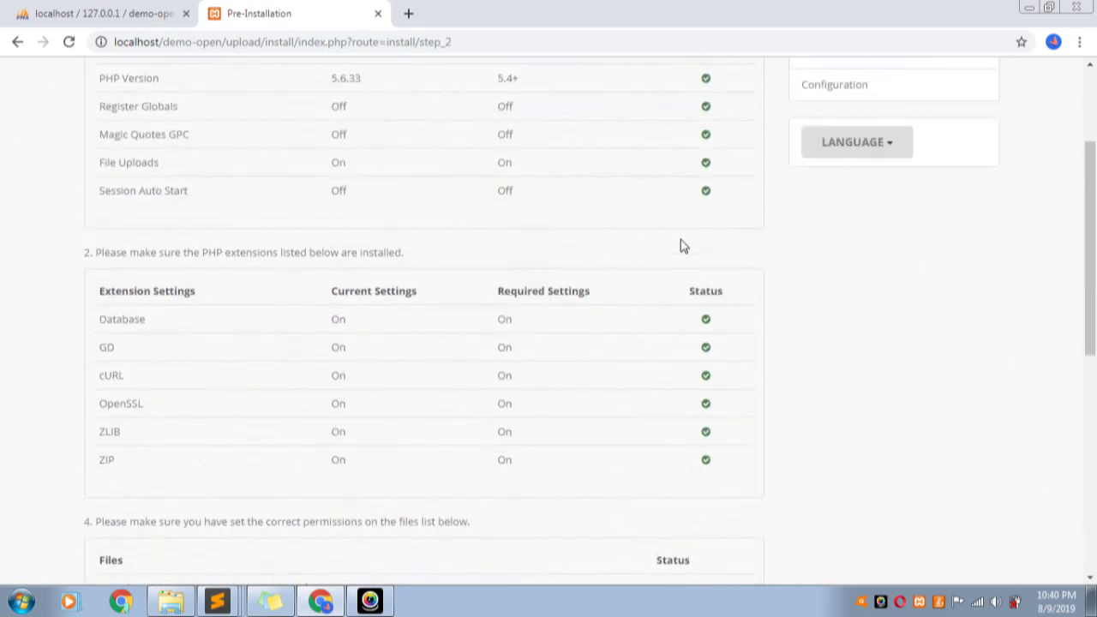
{"action": "left_click", "coordinate": [190, 599]}
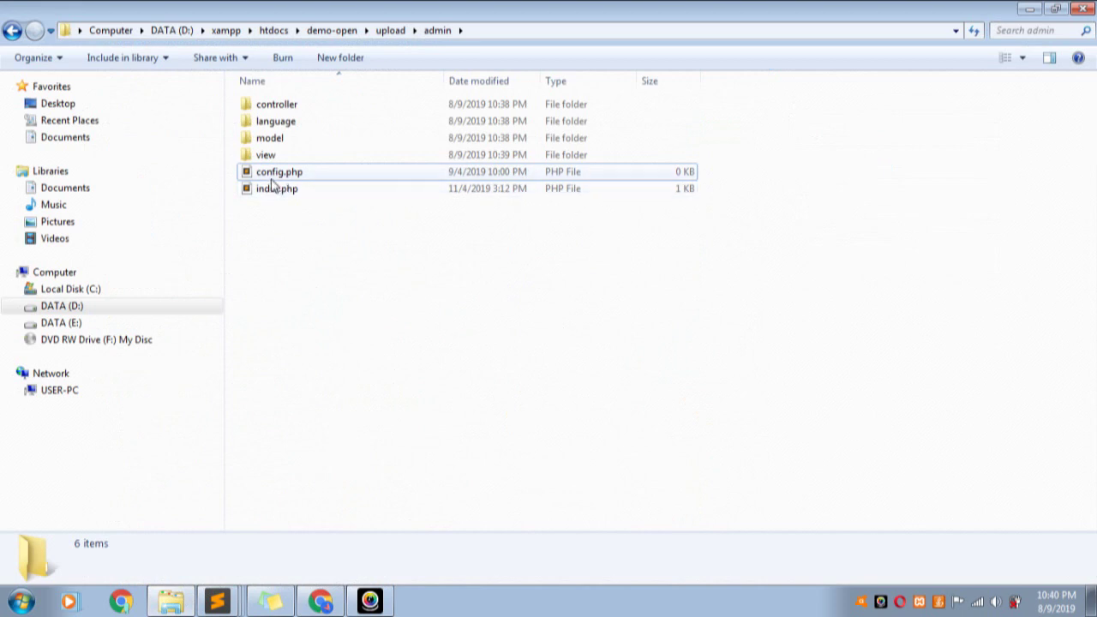
Step: Browse demo-open > upload > admin to check config.php, then return to the installer in Chrome
{"action": "left_click", "coordinate": [350, 36]}
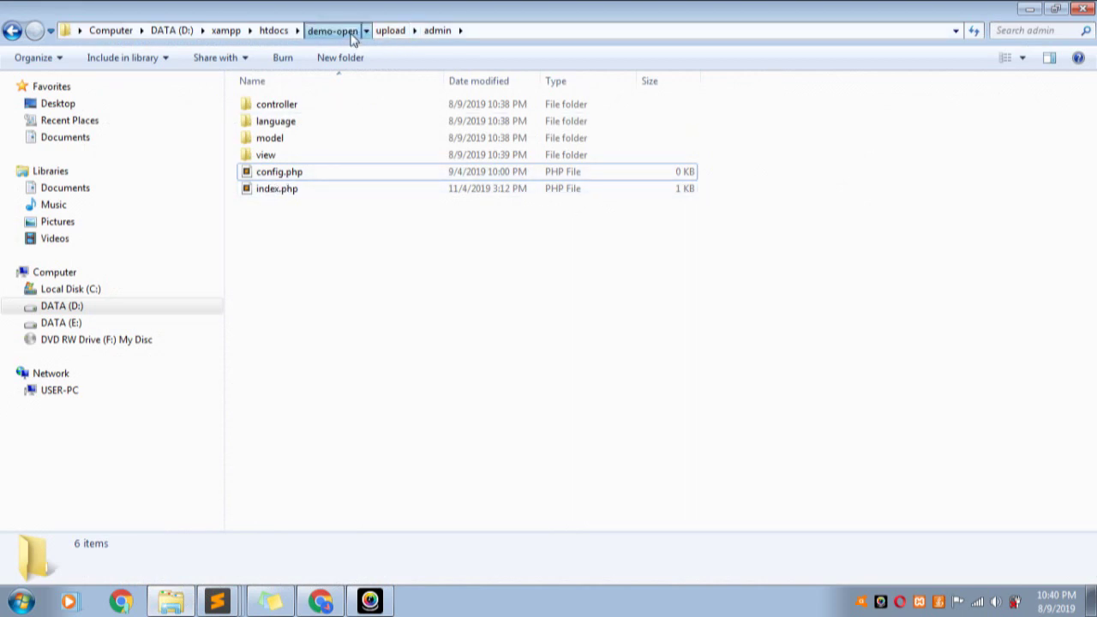
{"action": "double_click", "coordinate": [284, 105]}
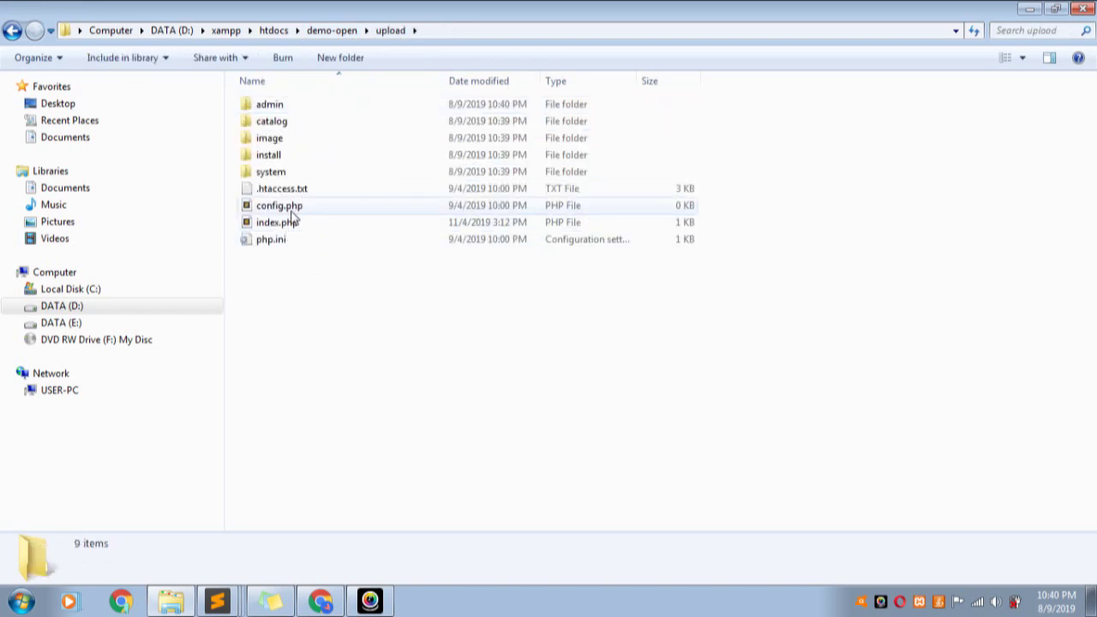
{"action": "left_click", "coordinate": [290, 107]}
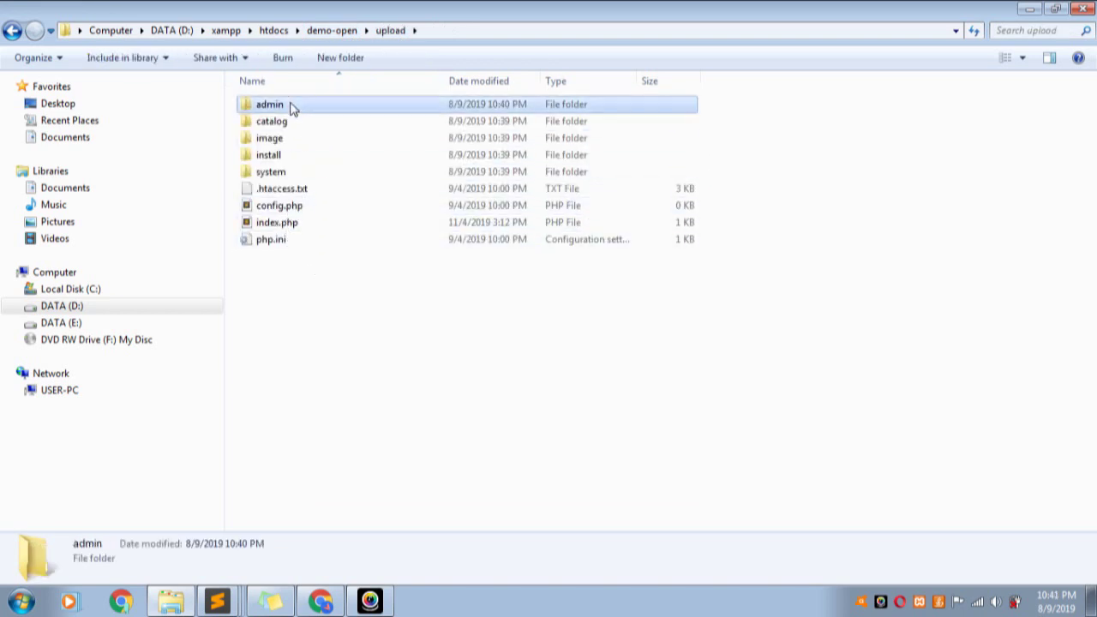
{"action": "double_click", "coordinate": [292, 108]}
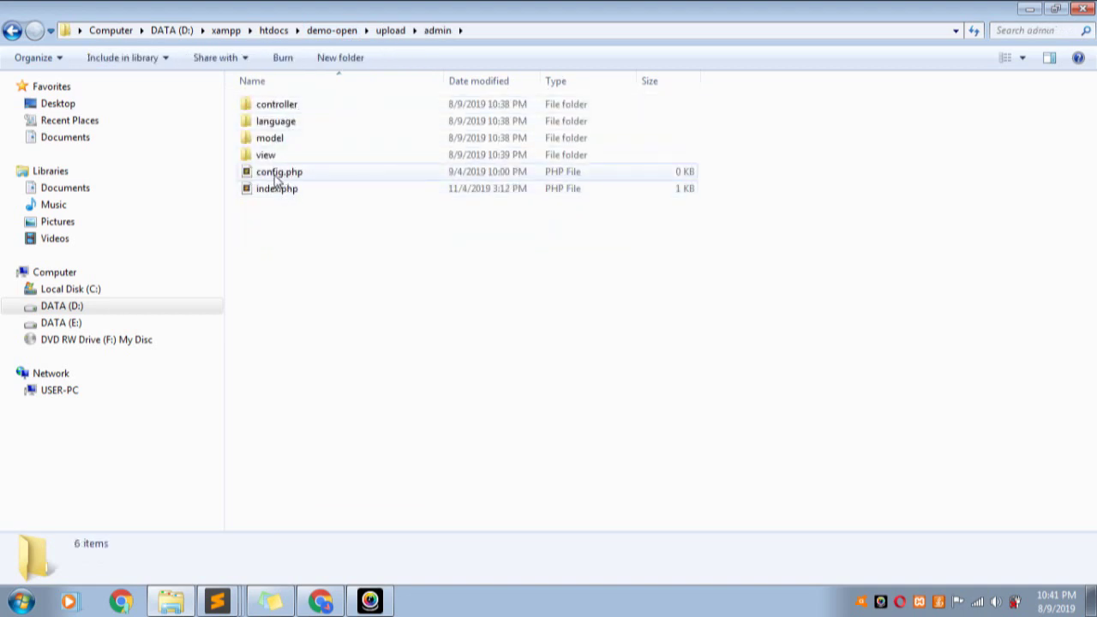
{"action": "left_click", "coordinate": [320, 600]}
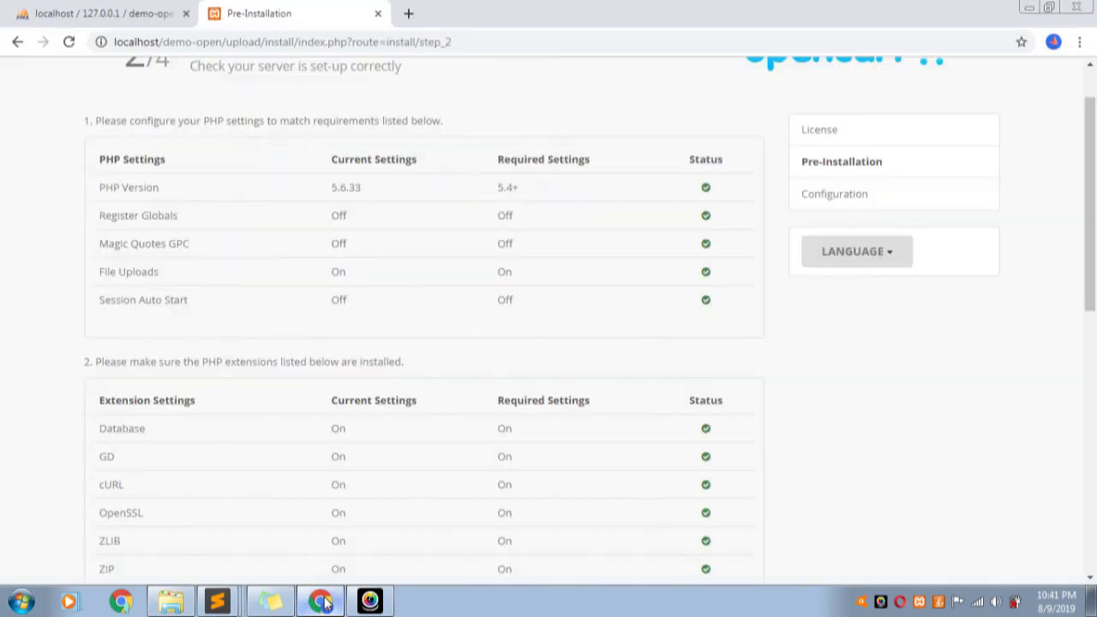
{"action": "scroll", "coordinate": [522, 235], "scroll_direction": "down", "scroll_amount": 3}
{"action": "scroll", "coordinate": [595, 255], "scroll_direction": "up", "scroll_amount": 4}
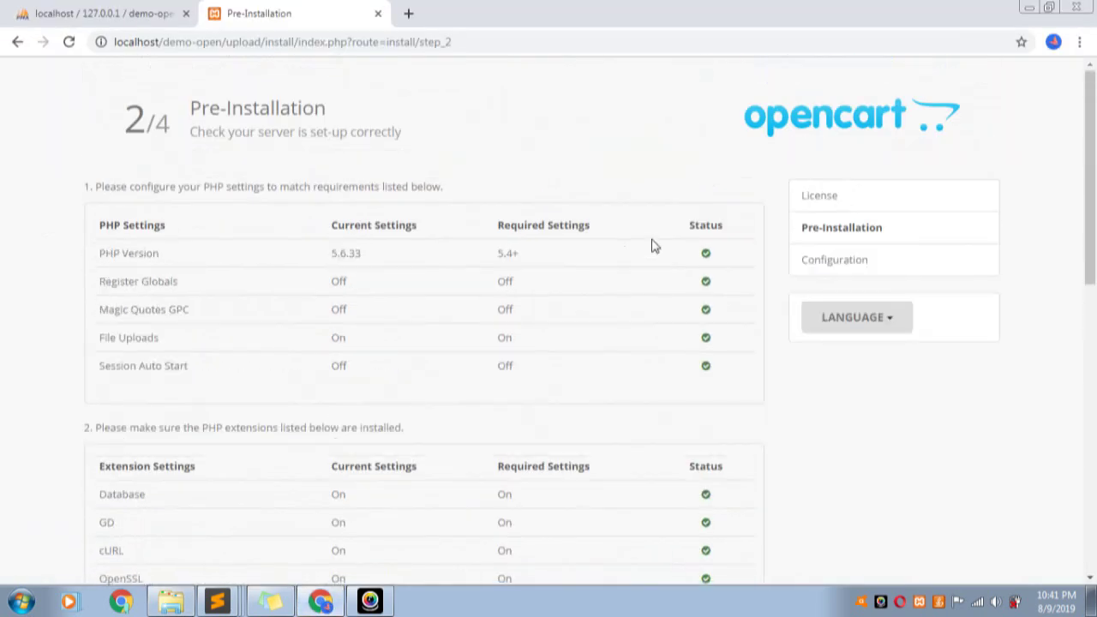
{"action": "scroll", "coordinate": [654, 247], "scroll_direction": "down", "scroll_amount": 5}
{"action": "scroll", "coordinate": [655, 251], "scroll_direction": "down", "scroll_amount": 3}
{"action": "scroll", "coordinate": [655, 254], "scroll_direction": "up", "scroll_amount": 3}
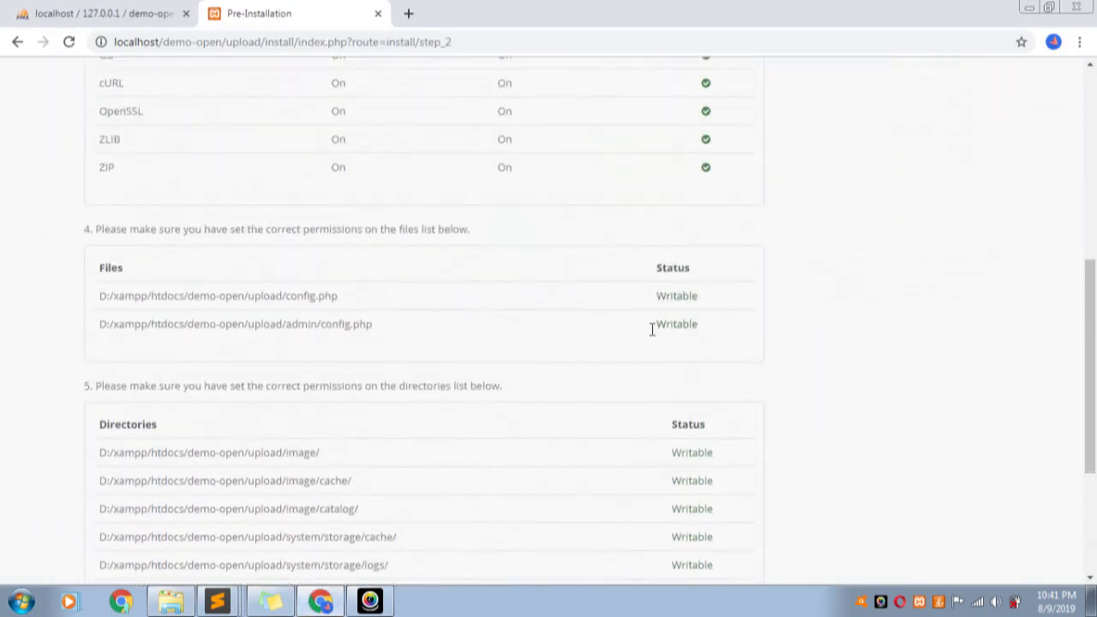
{"action": "scroll", "coordinate": [236, 265], "scroll_direction": "down", "scroll_amount": 1}
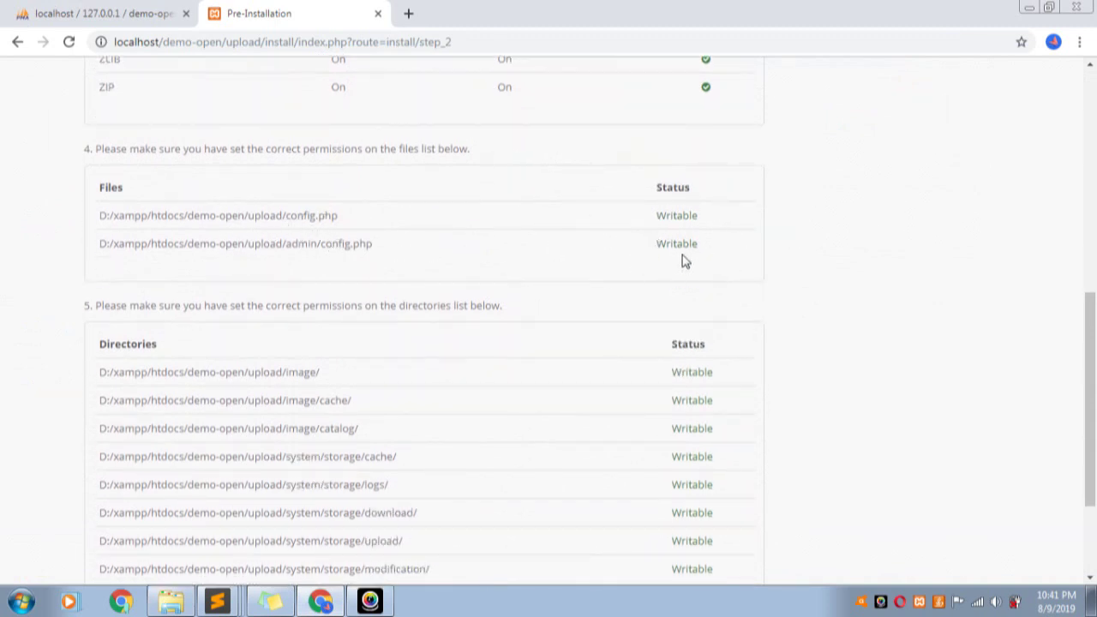
{"action": "scroll", "coordinate": [455, 234], "scroll_direction": "down", "scroll_amount": 1}
{"action": "scroll", "coordinate": [463, 240], "scroll_direction": "down", "scroll_amount": 2}
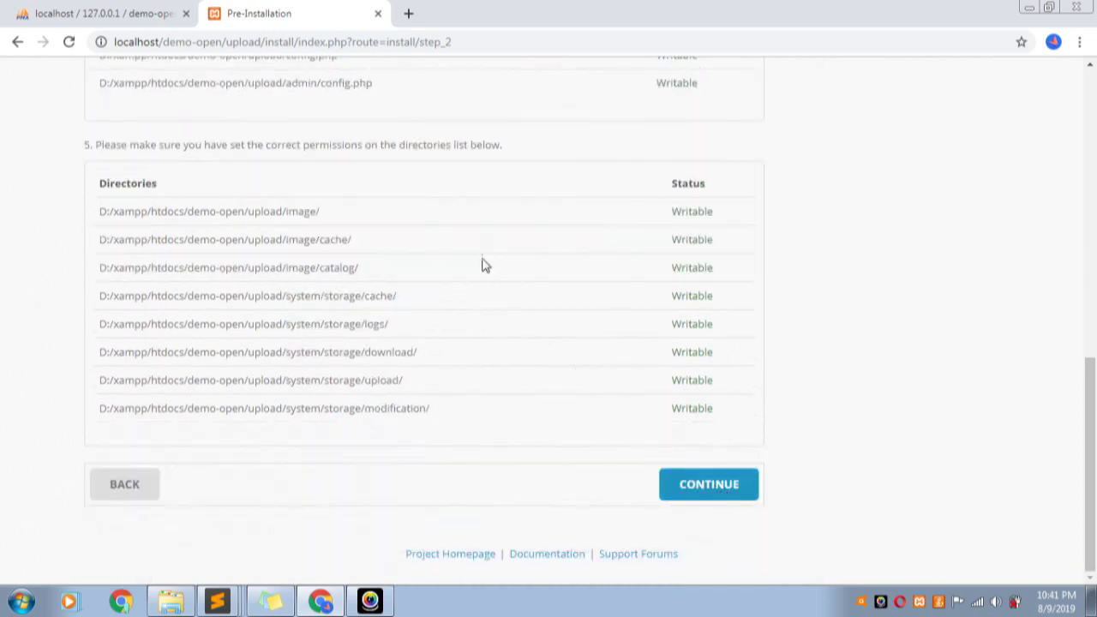
{"action": "scroll", "coordinate": [497, 274], "scroll_direction": "up", "scroll_amount": 2}
{"action": "scroll", "coordinate": [420, 266], "scroll_direction": "down", "scroll_amount": 2}
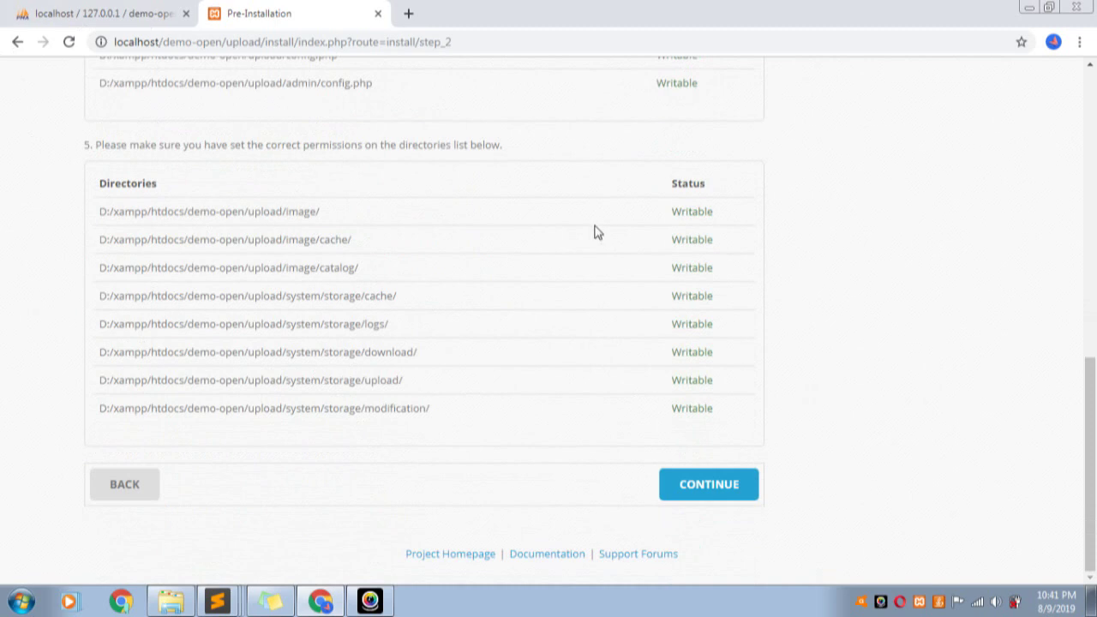
{"action": "left_click", "coordinate": [725, 491]}
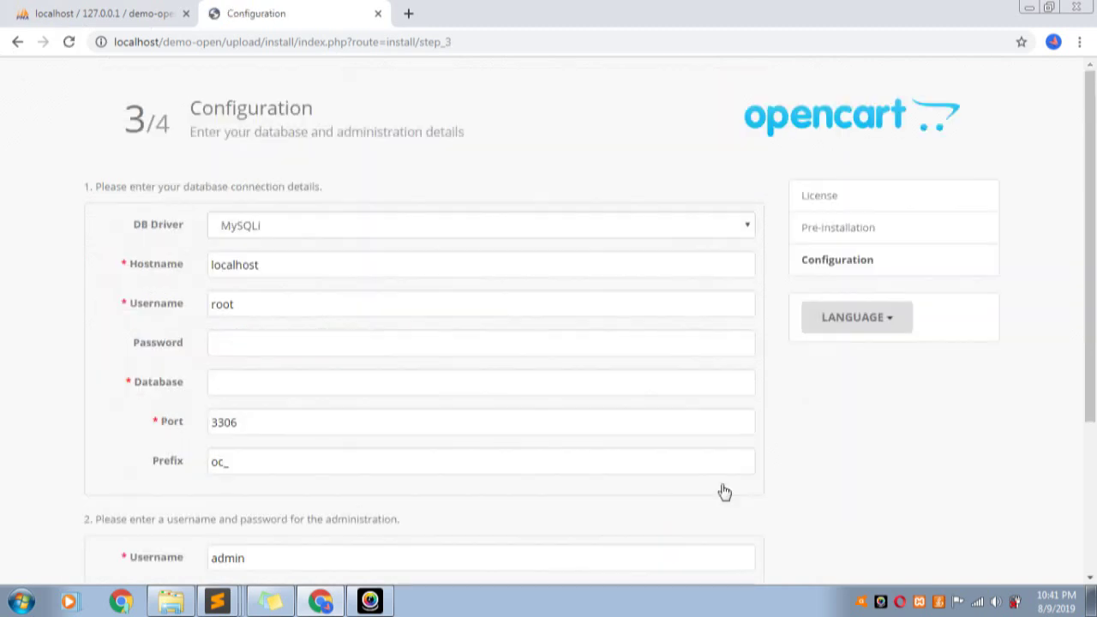
Step: Enter demo-open as the database name after confirming it in phpMyAdmin
{"action": "scroll", "coordinate": [354, 300], "scroll_direction": "down", "scroll_amount": 2}
{"action": "scroll", "coordinate": [274, 206], "scroll_direction": "up", "scroll_amount": 1}
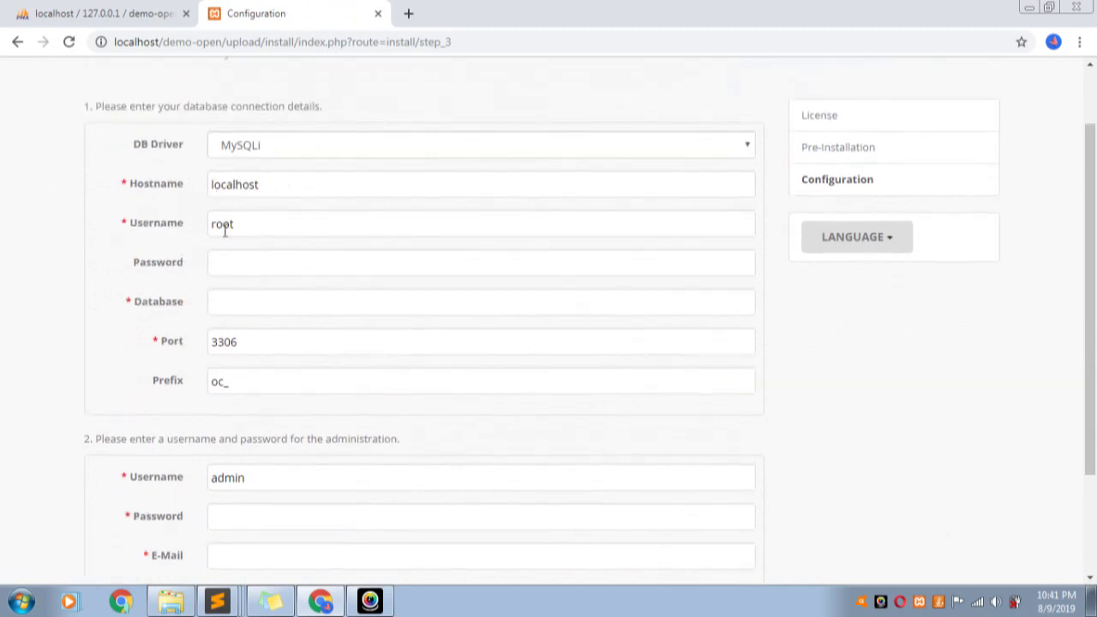
{"action": "left_click", "coordinate": [228, 300]}
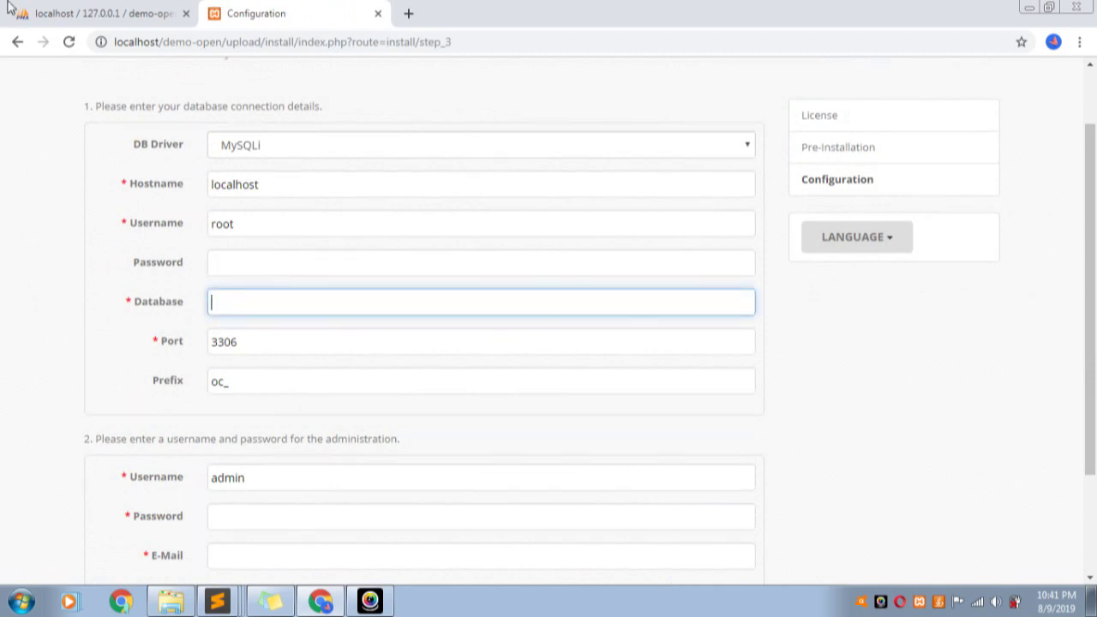
{"action": "left_click", "coordinate": [35, 12]}
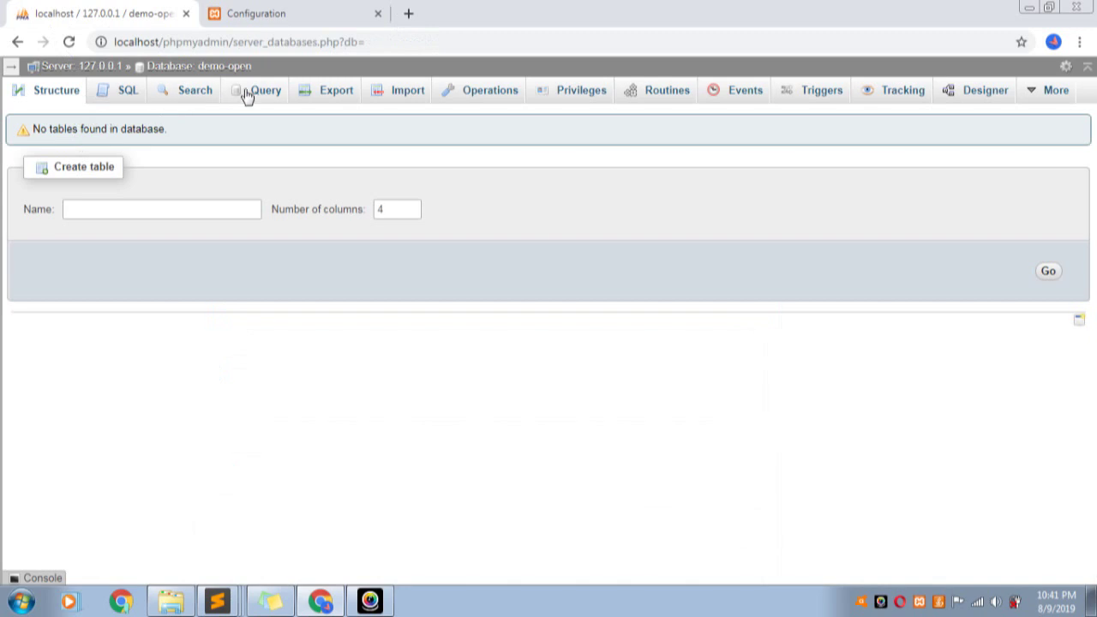
{"action": "left_click", "coordinate": [266, 10]}
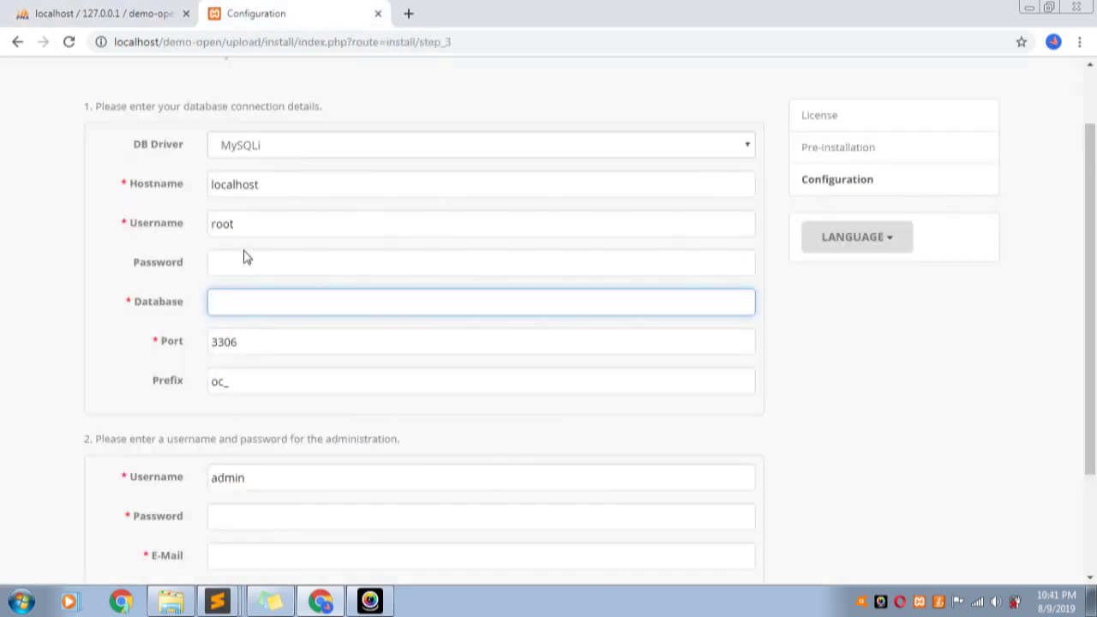
{"action": "type", "text": "demp"}
{"action": "type", "text": "-open"}
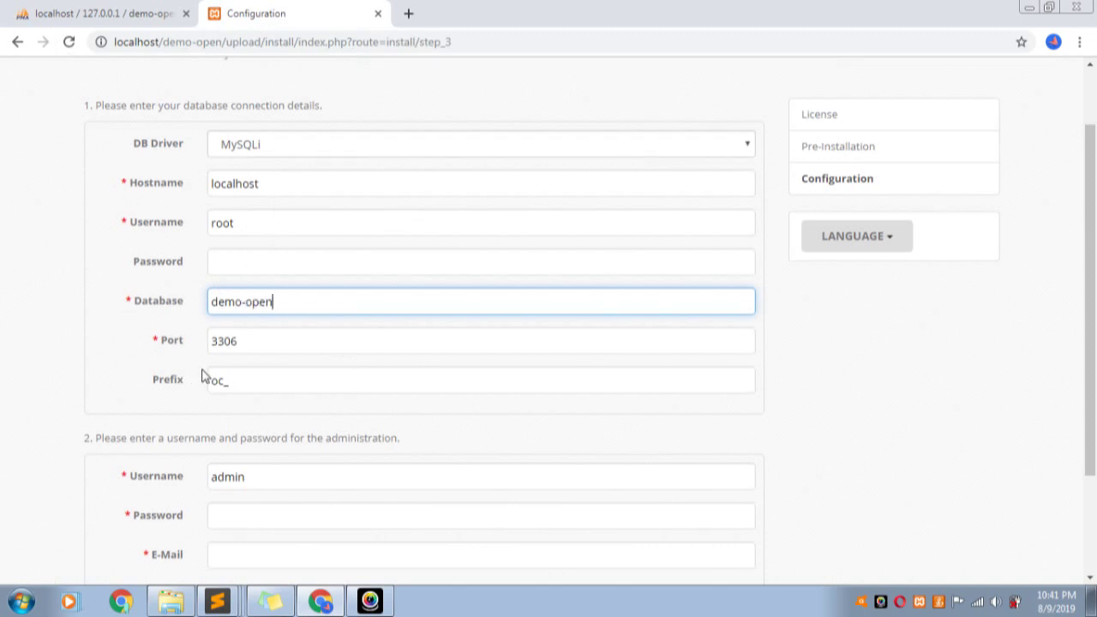
Step: Fill in the admin account password and the administrator's e-mail address
{"action": "scroll", "coordinate": [206, 373], "scroll_direction": "down", "scroll_amount": 2}
{"action": "left_click", "coordinate": [251, 371]}
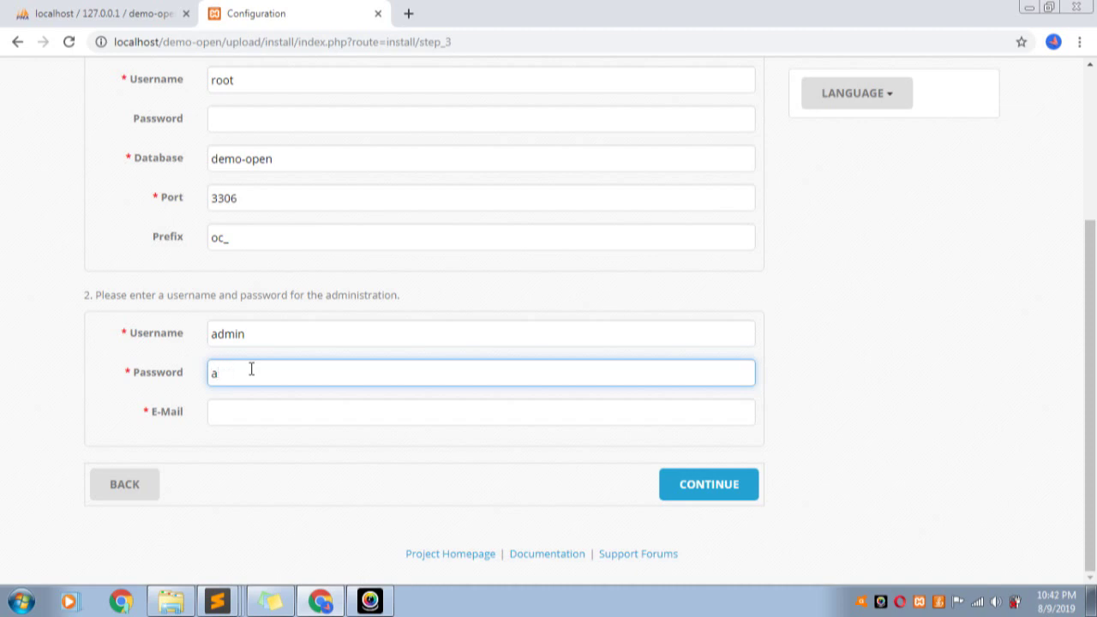
{"action": "left_click", "coordinate": [317, 412]}
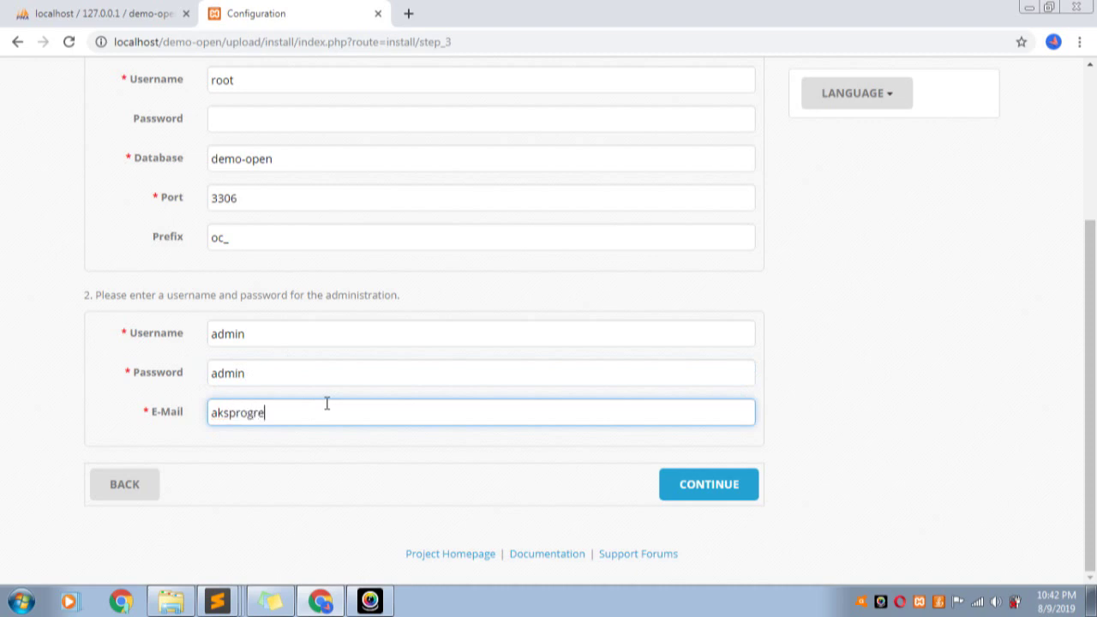
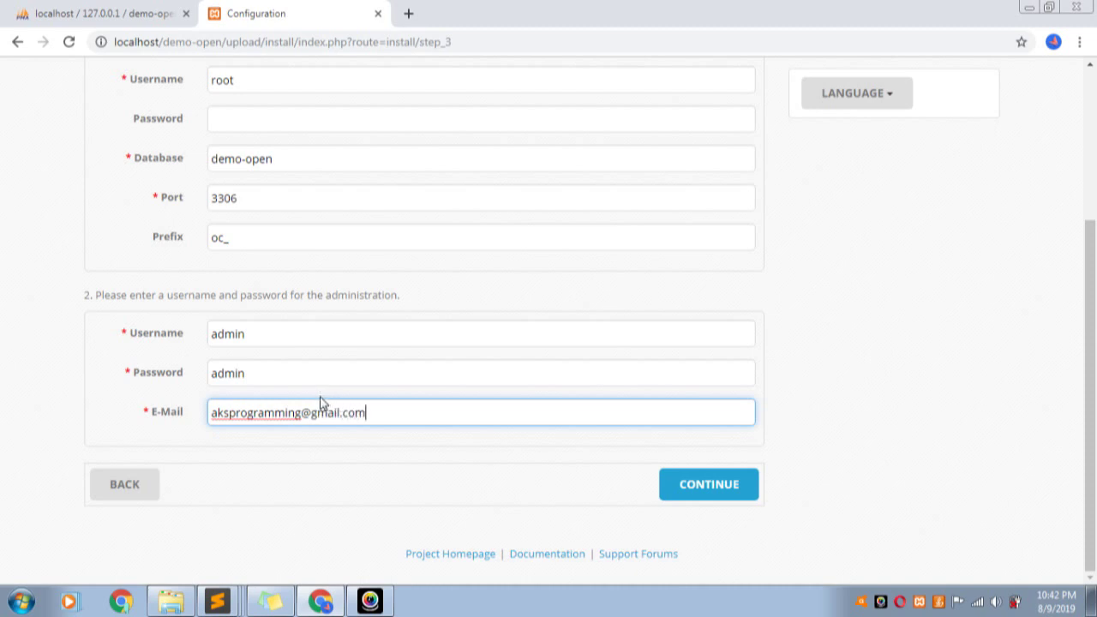
Step: Run the installation, close the delete-installation-directory warning, and open the new store
{"action": "left_click", "coordinate": [709, 490]}
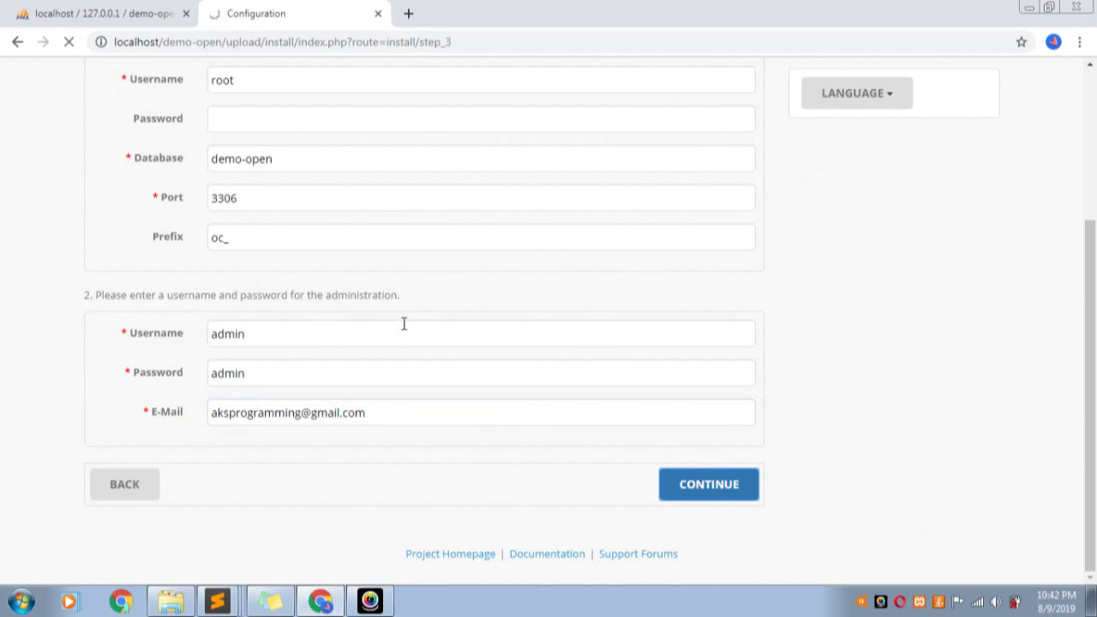
{"action": "scroll", "coordinate": [399, 330], "scroll_direction": "up", "scroll_amount": 2}
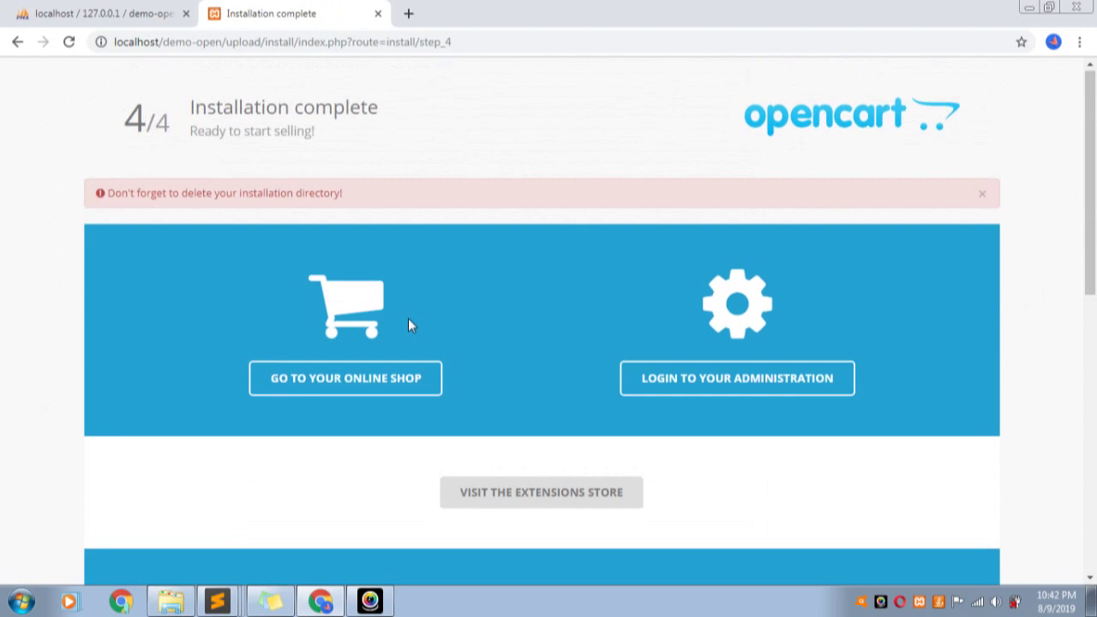
{"action": "scroll", "coordinate": [409, 325], "scroll_direction": "down", "scroll_amount": 2}
{"action": "scroll", "coordinate": [406, 311], "scroll_direction": "down", "scroll_amount": 4}
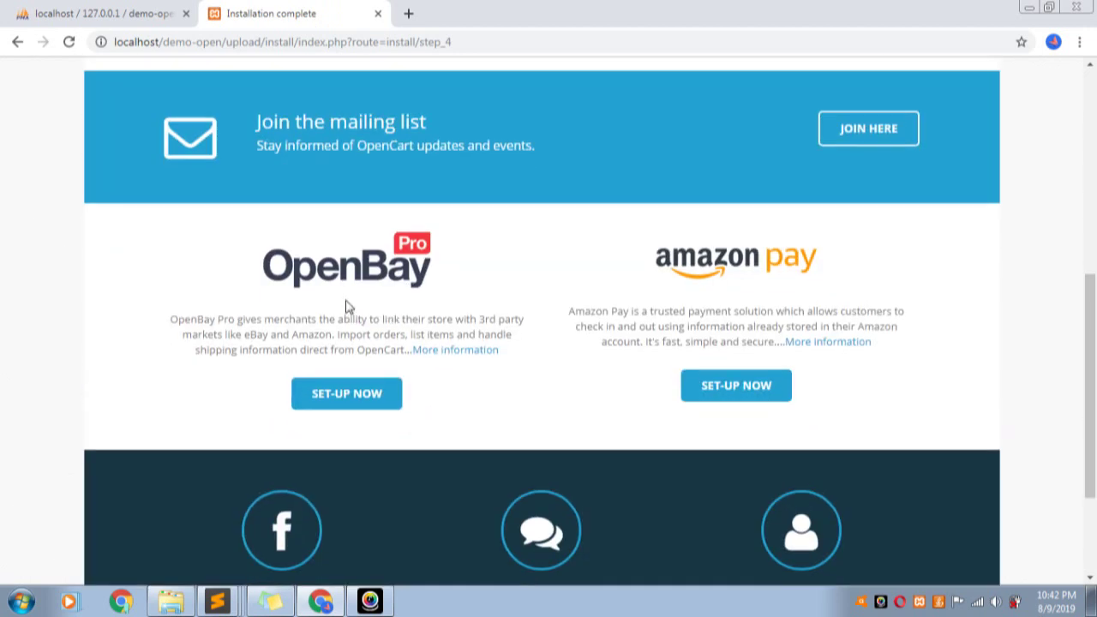
{"action": "scroll", "coordinate": [348, 306], "scroll_direction": "up", "scroll_amount": 4}
{"action": "scroll", "coordinate": [348, 306], "scroll_direction": "up", "scroll_amount": 2}
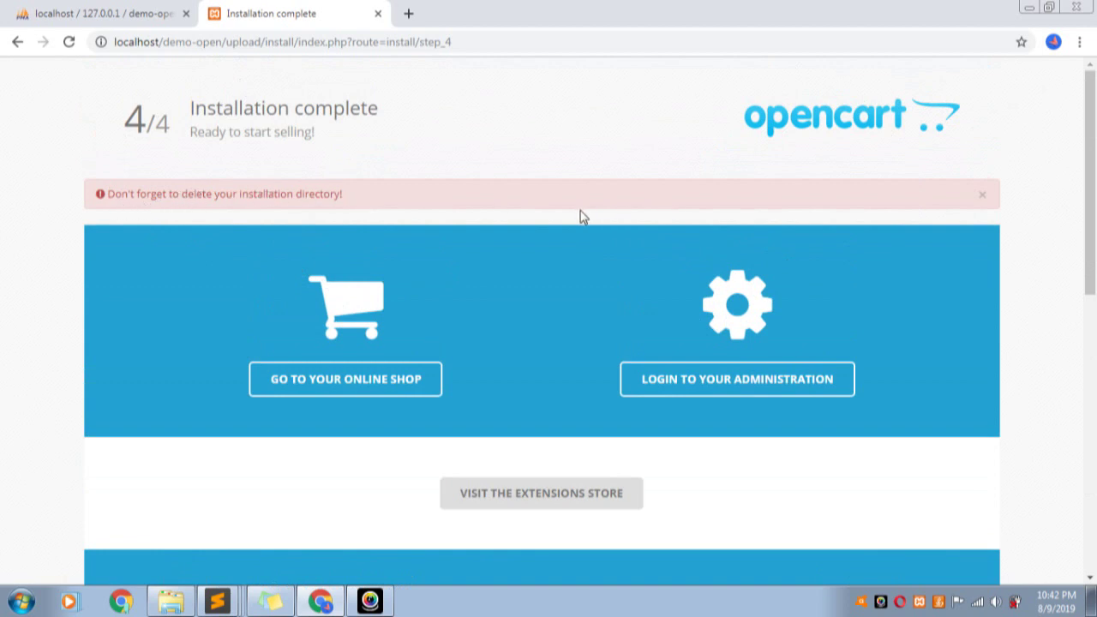
{"action": "left_click", "coordinate": [983, 194]}
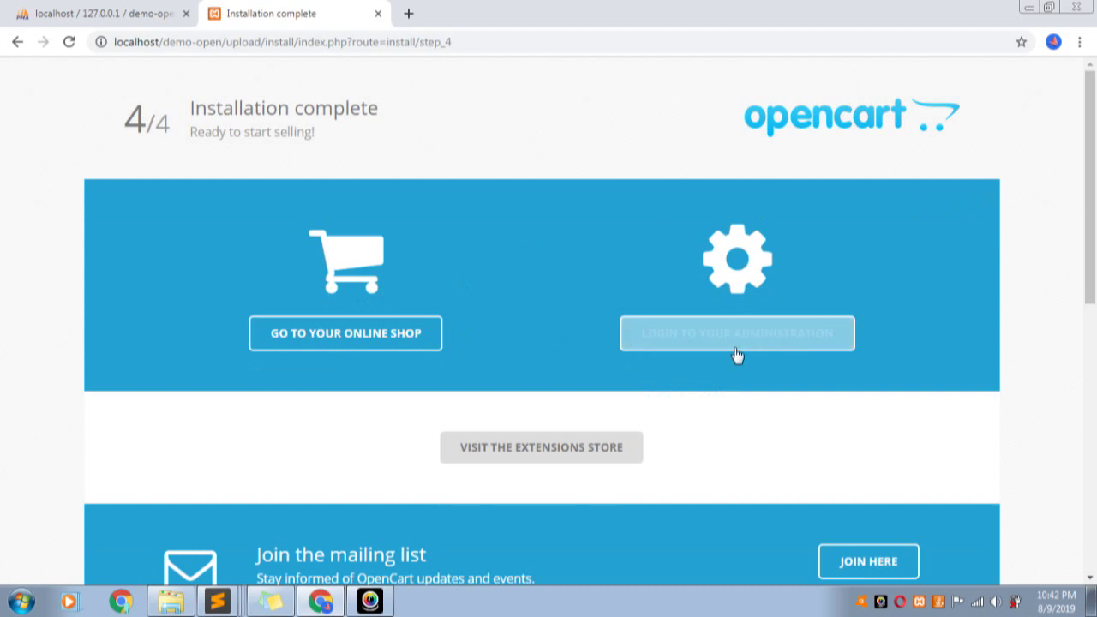
{"action": "left_click", "coordinate": [308, 341]}
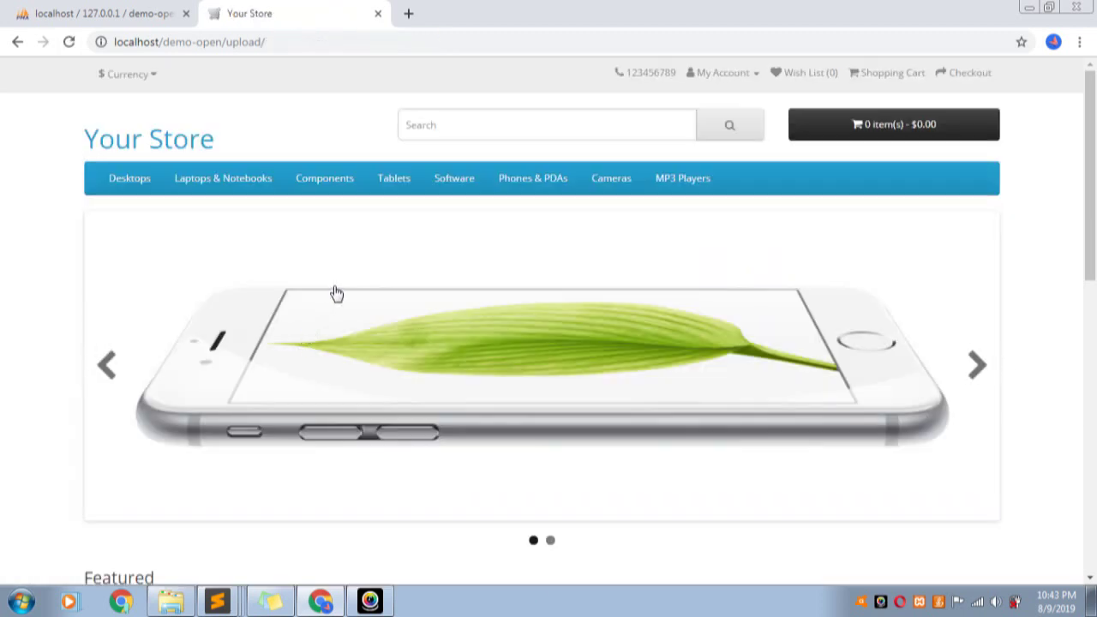
Step: Scroll through the Your Store homepage and its demo products
{"action": "scroll", "coordinate": [338, 287], "scroll_direction": "down", "scroll_amount": 5}
{"action": "scroll", "coordinate": [343, 283], "scroll_direction": "down", "scroll_amount": 3}
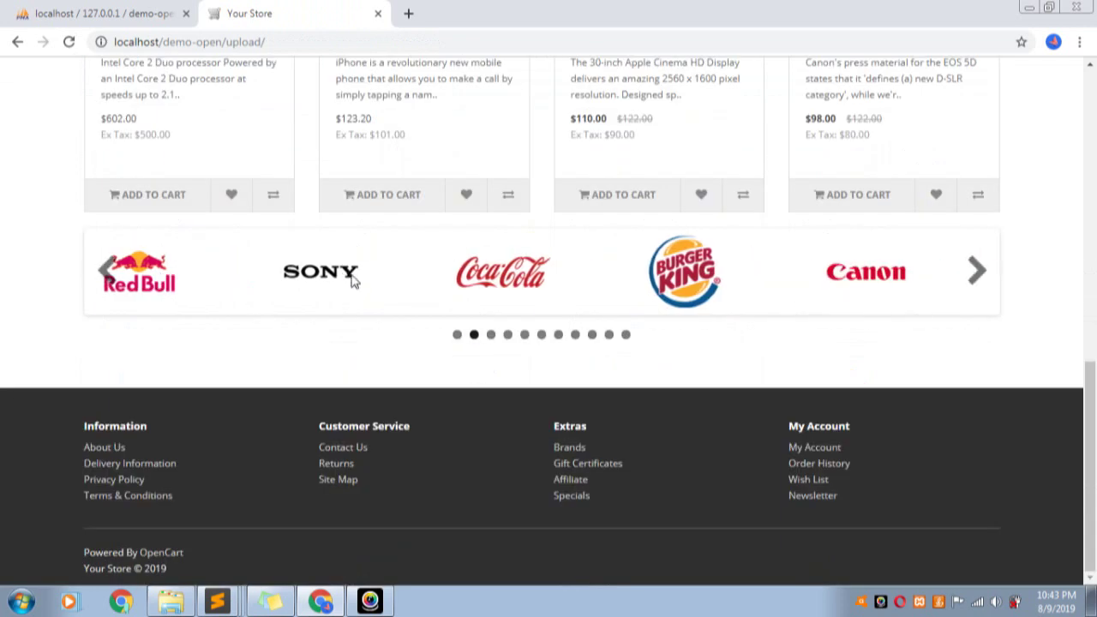
{"action": "scroll", "coordinate": [363, 288], "scroll_direction": "up", "scroll_amount": 6}
{"action": "scroll", "coordinate": [361, 289], "scroll_direction": "up", "scroll_amount": 3}
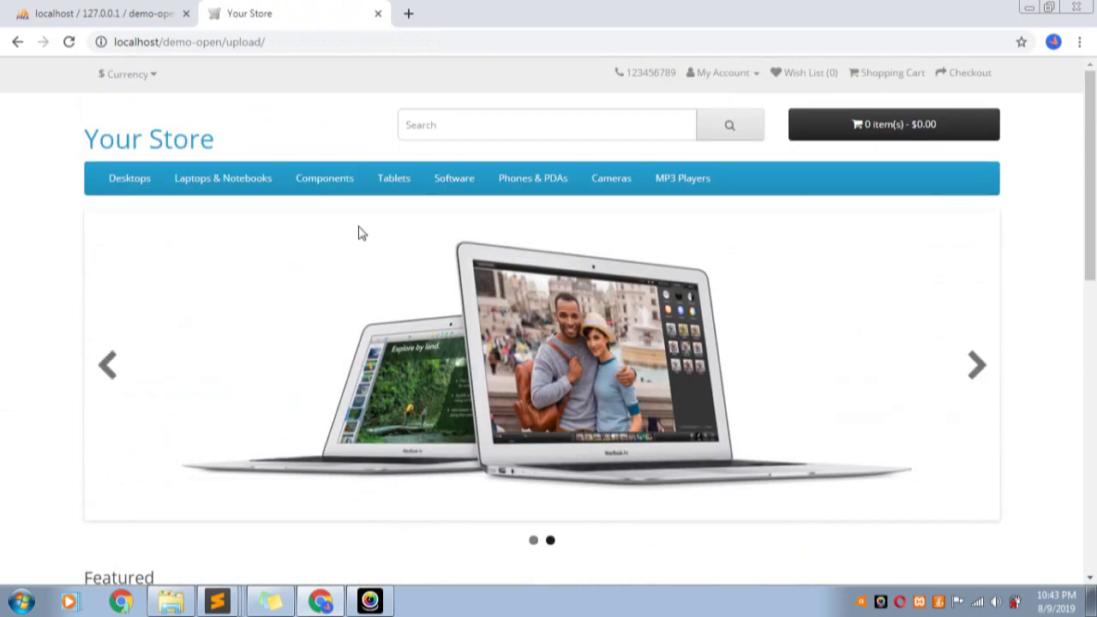
{"action": "scroll", "coordinate": [523, 416], "scroll_direction": "down", "scroll_amount": 8}
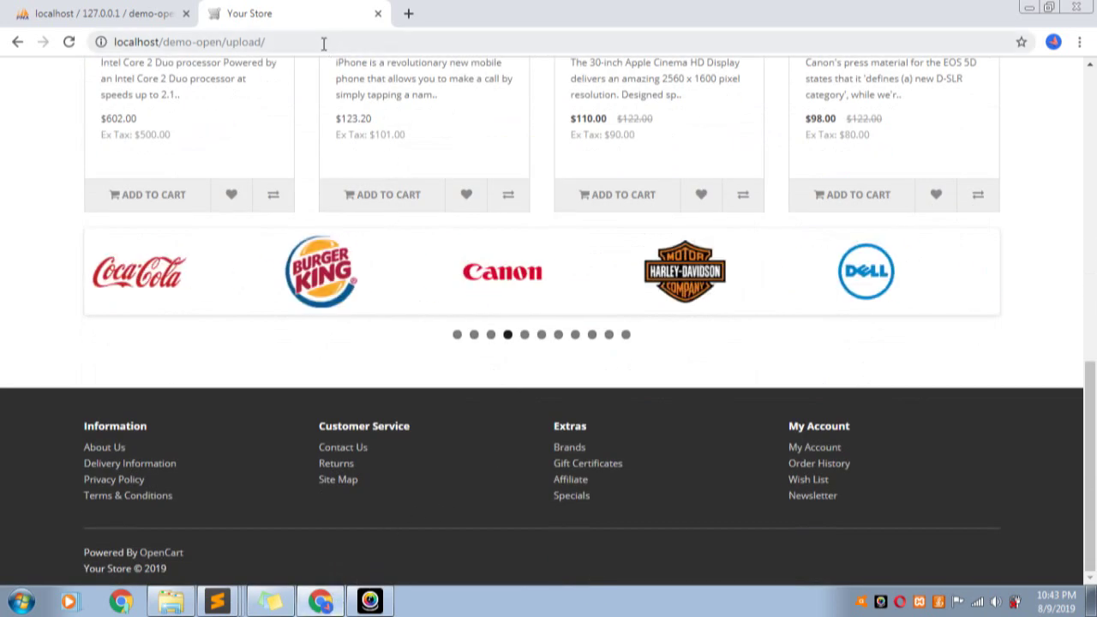
Step: Append admin to the store URL to load localhost/demo-open/upload/admin/
{"action": "left_click", "coordinate": [318, 41]}
{"action": "left_click", "coordinate": [318, 41]}
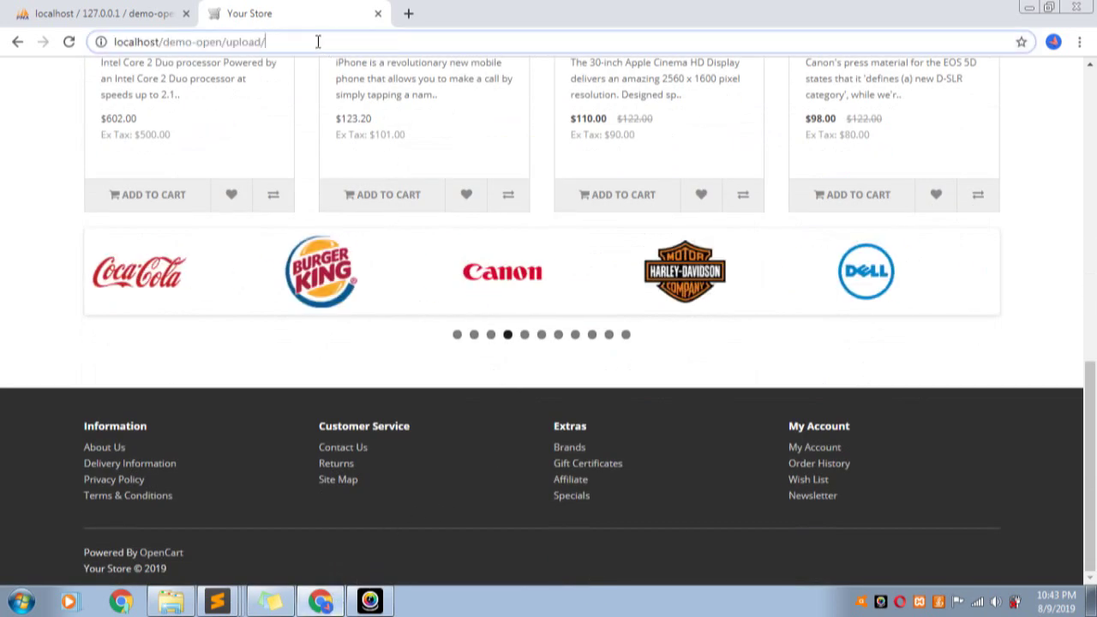
{"action": "scroll", "coordinate": [480, 166], "scroll_direction": "up", "scroll_amount": 10}
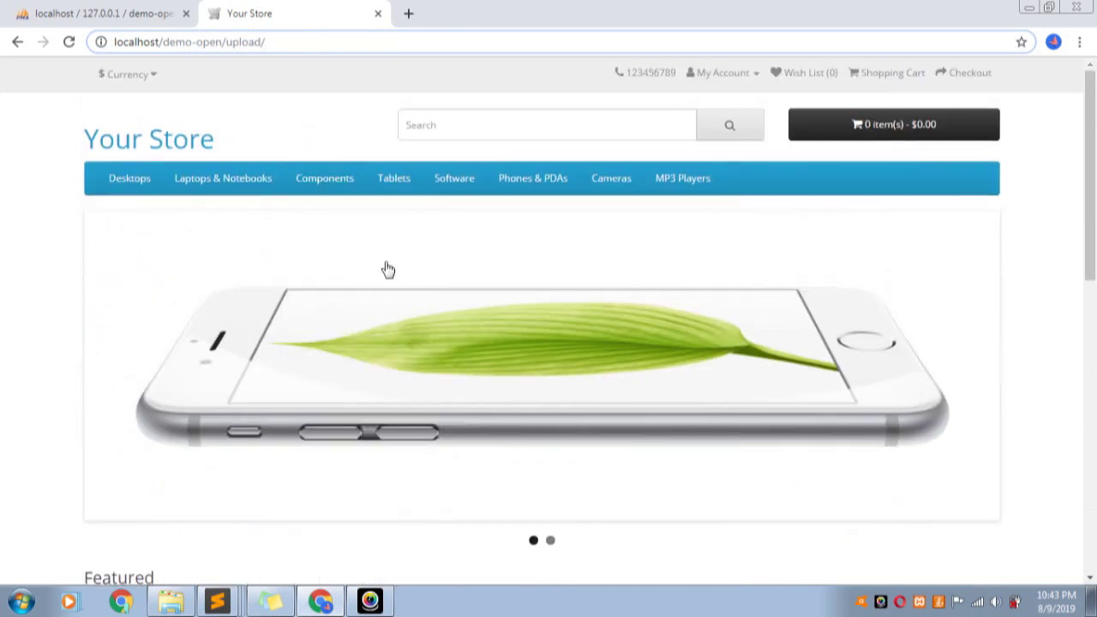
{"action": "type", "text": "admin"}
{"action": "key", "text": "Return"}
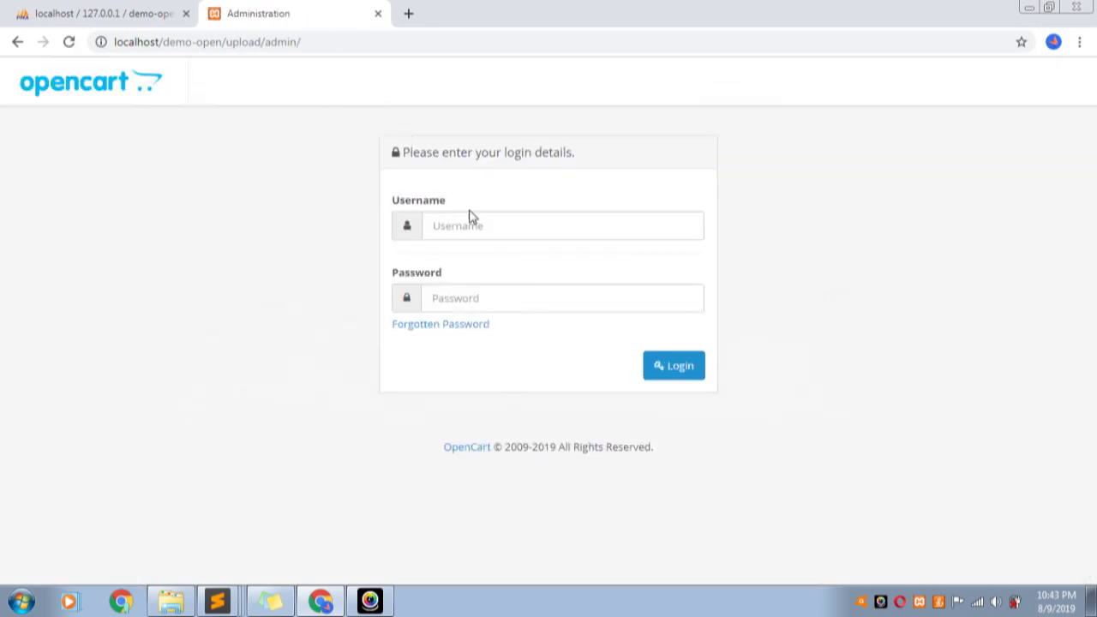
Step: Log in to the admin area with the admin account and decline Chrome's save-password offer
{"action": "left_click", "coordinate": [507, 219]}
{"action": "left_click", "coordinate": [502, 298]}
{"action": "type", "text": "admin"}
{"action": "left_click", "coordinate": [685, 374]}
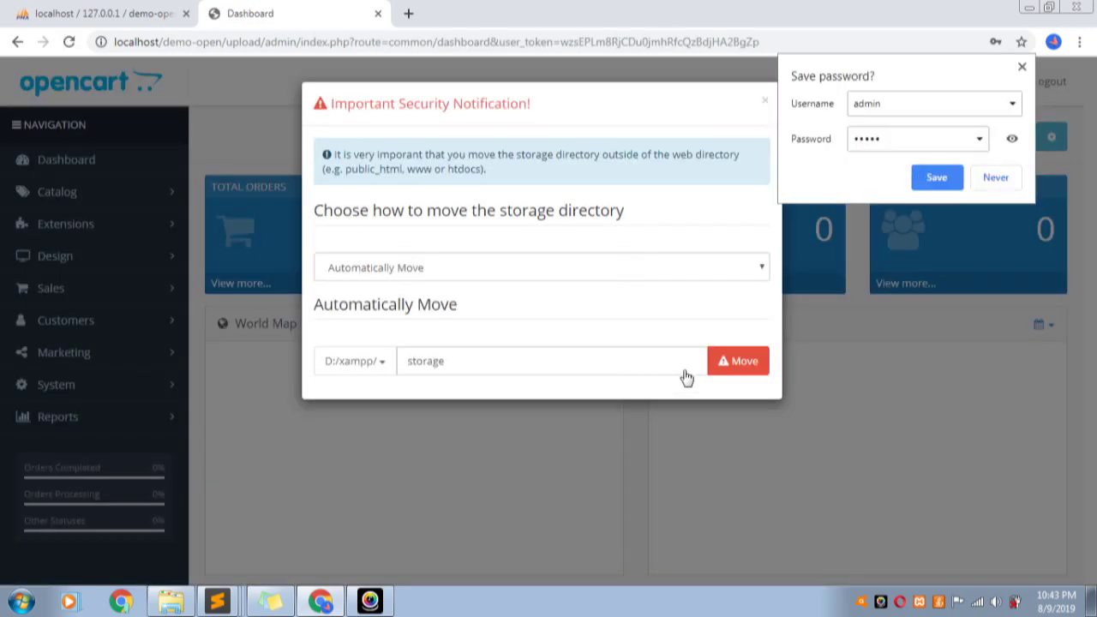
{"action": "left_click", "coordinate": [1022, 69]}
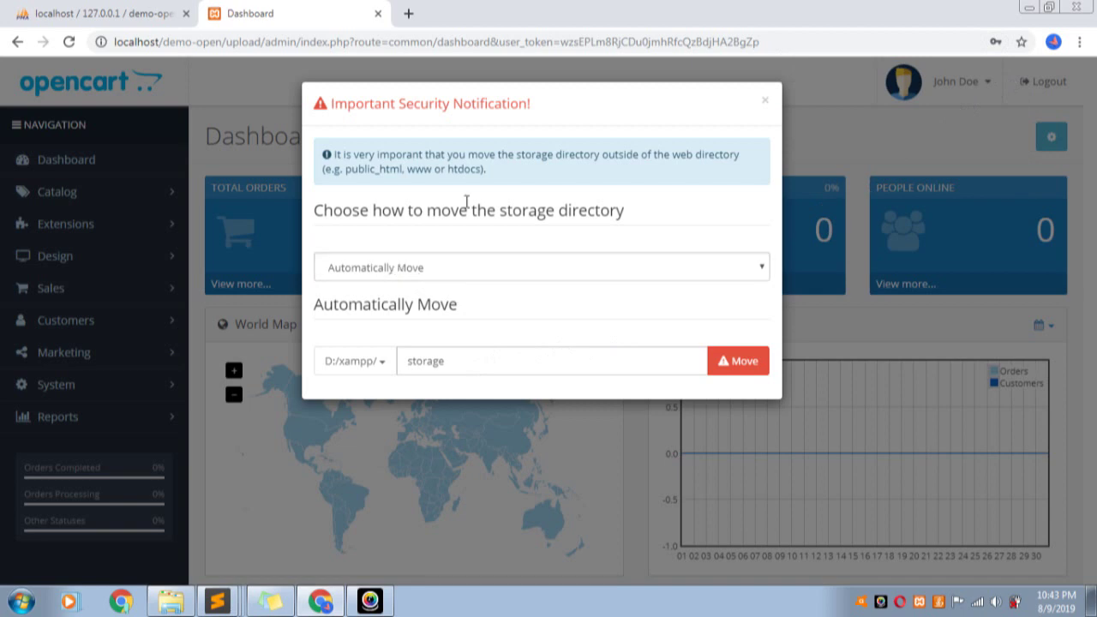
{"action": "left_click", "coordinate": [170, 601]}
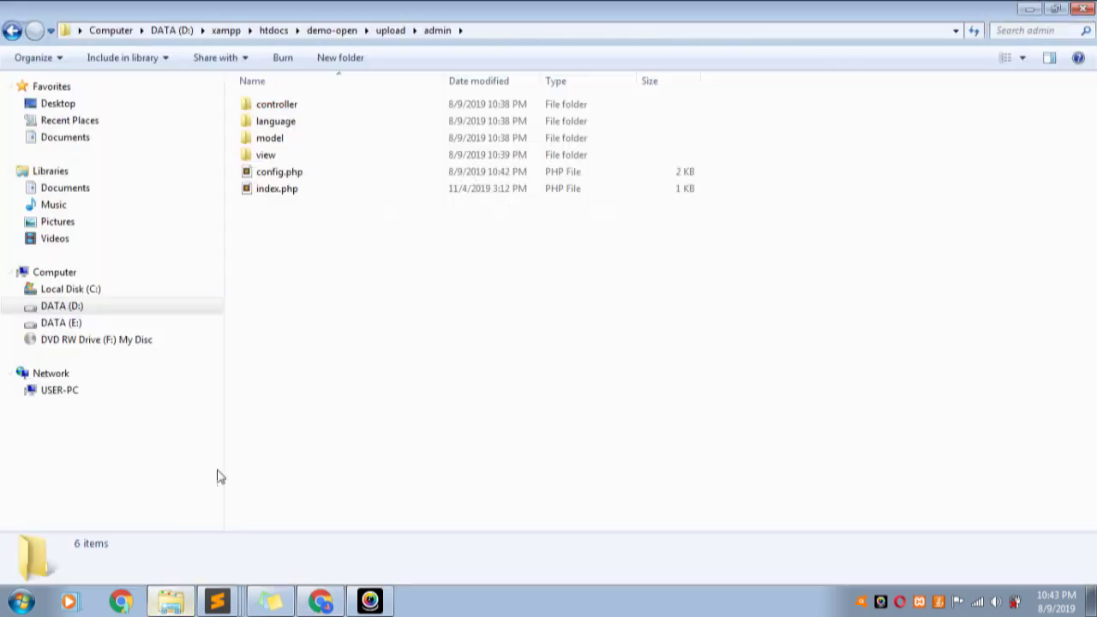
Step: Navigate to demo-open/upload/system/storage and look inside its cache folder
{"action": "left_click", "coordinate": [388, 32]}
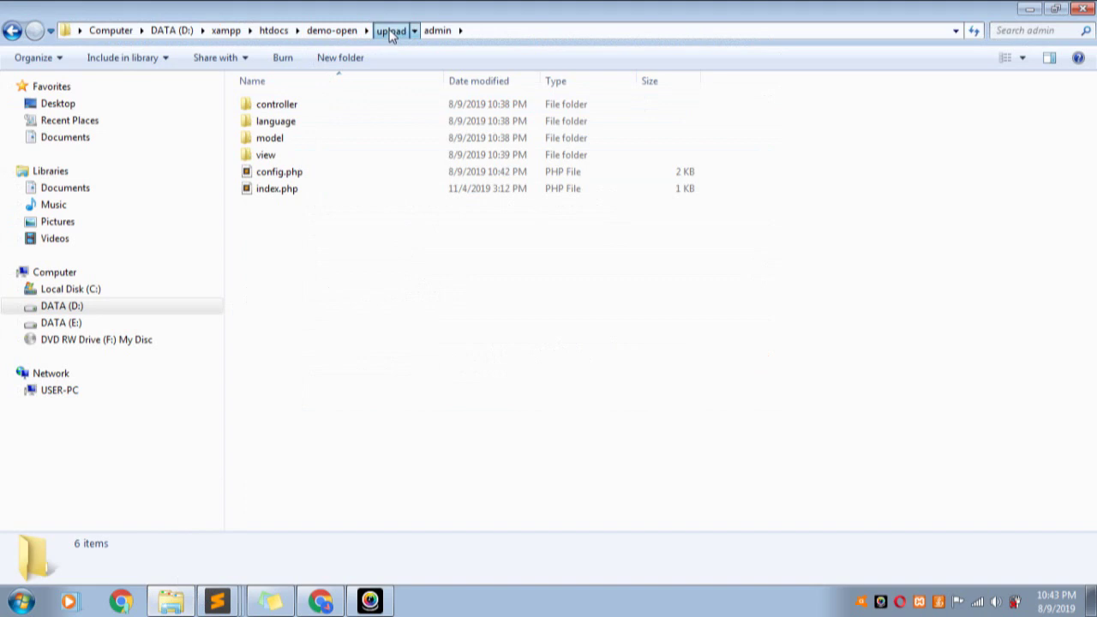
{"action": "left_click", "coordinate": [340, 32]}
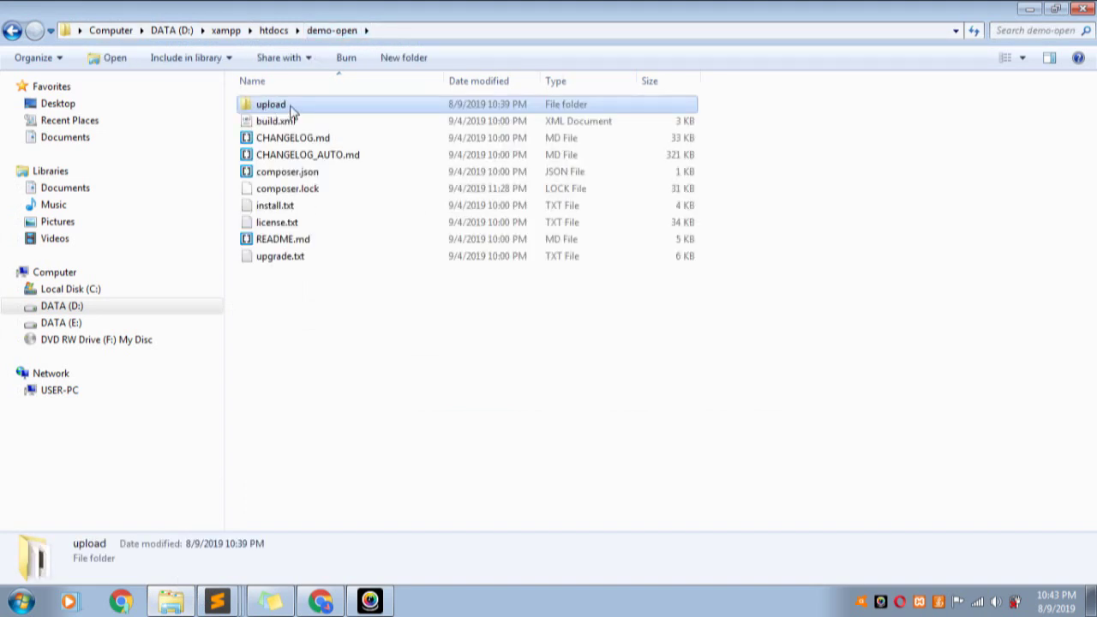
{"action": "double_click", "coordinate": [291, 109]}
{"action": "double_click", "coordinate": [286, 176]}
{"action": "left_click", "coordinate": [281, 175]}
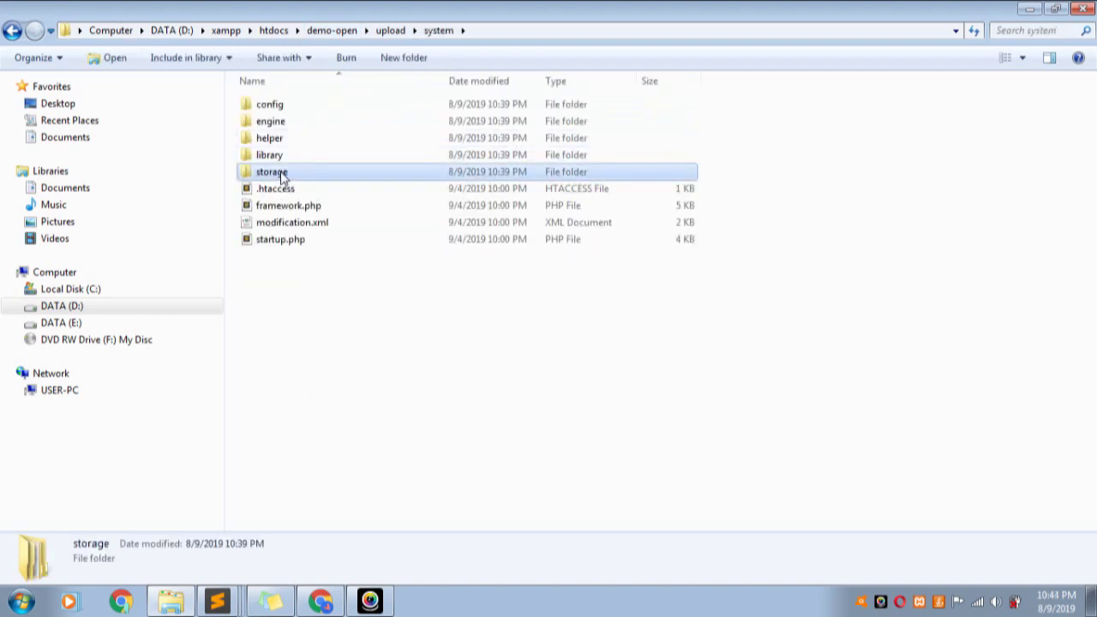
{"action": "double_click", "coordinate": [281, 174]}
{"action": "double_click", "coordinate": [284, 112]}
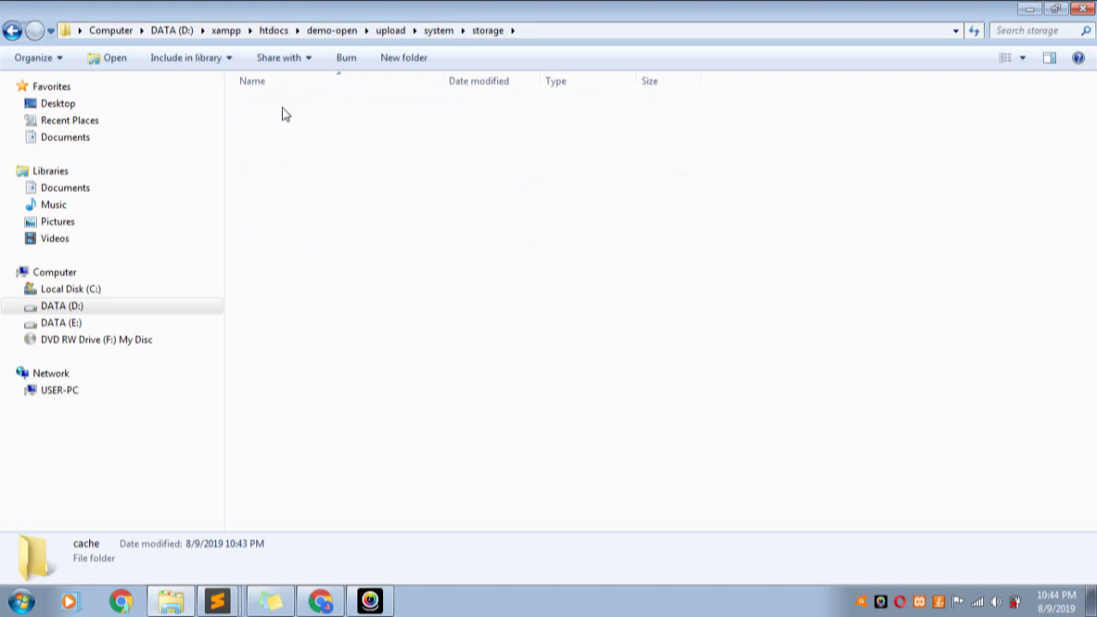
Step: Revisit storage, peek into upload/image/catalog, then return to the OpenCart dashboard
{"action": "left_click", "coordinate": [485, 32]}
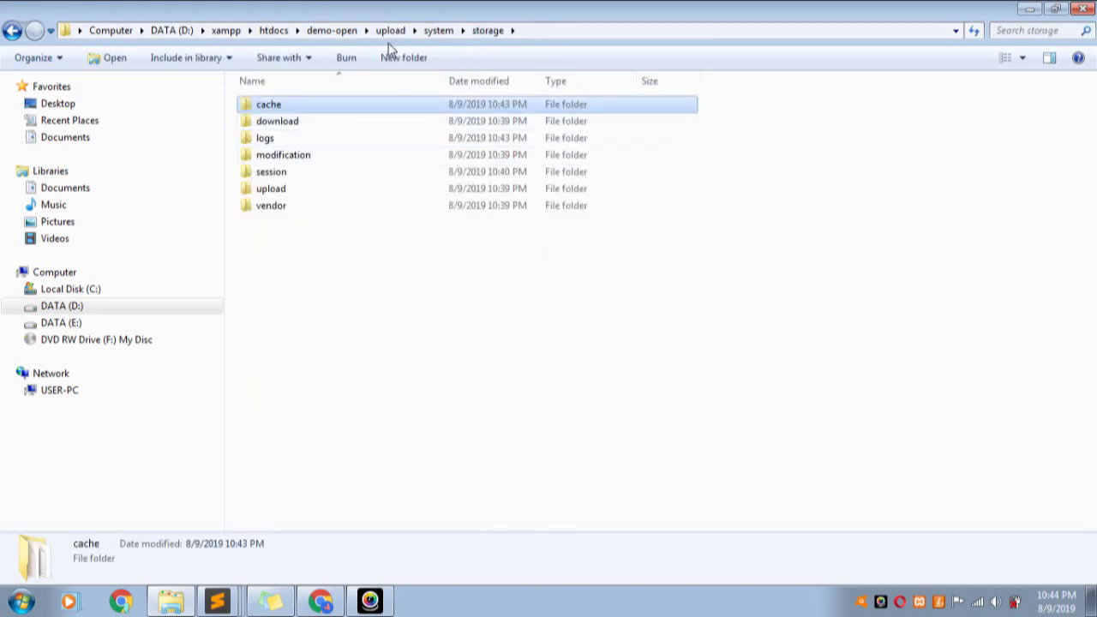
{"action": "left_click", "coordinate": [438, 30]}
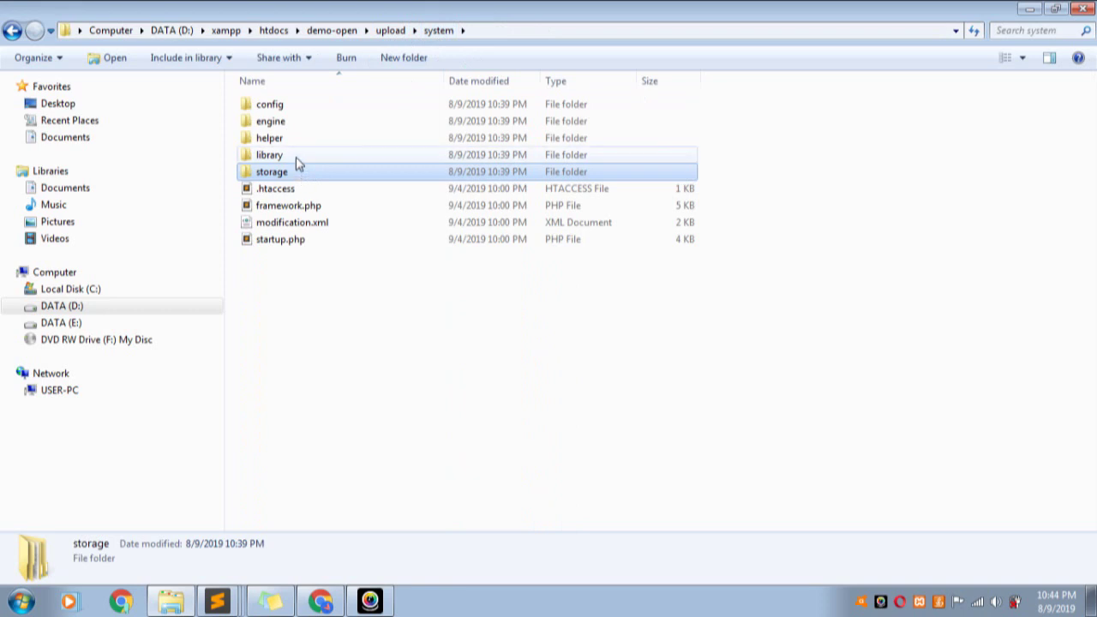
{"action": "double_click", "coordinate": [308, 174]}
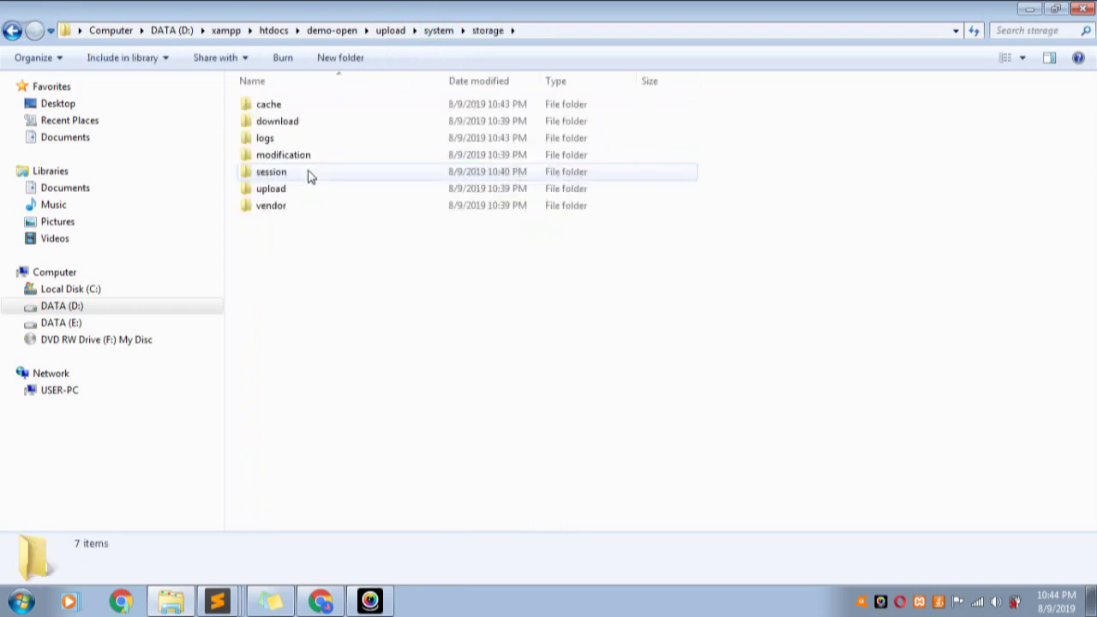
{"action": "left_click", "coordinate": [438, 30]}
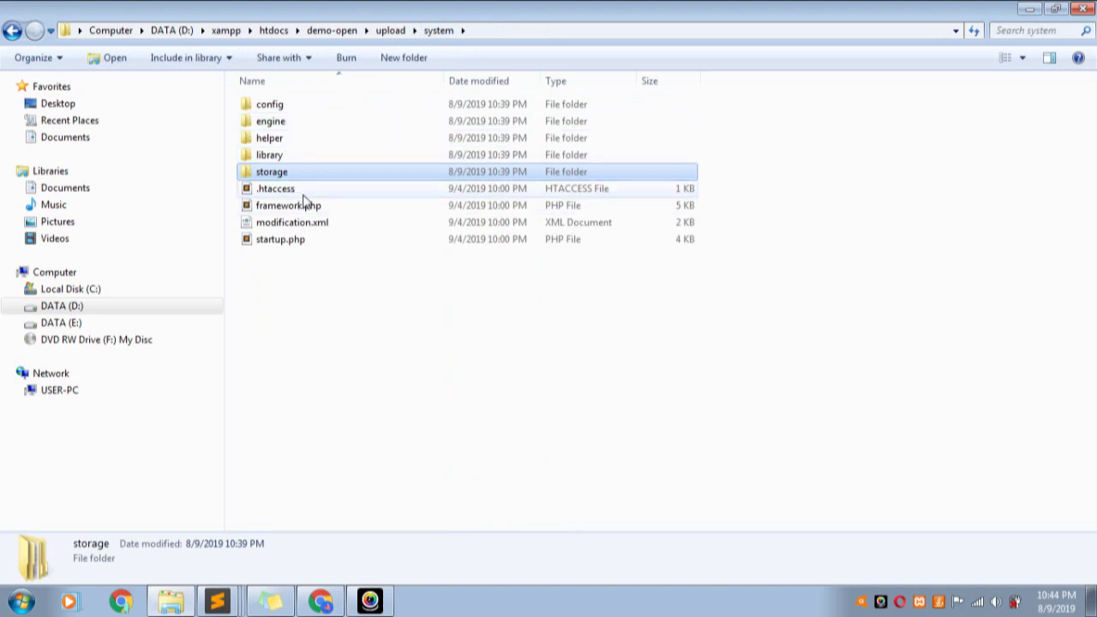
{"action": "left_click", "coordinate": [388, 30]}
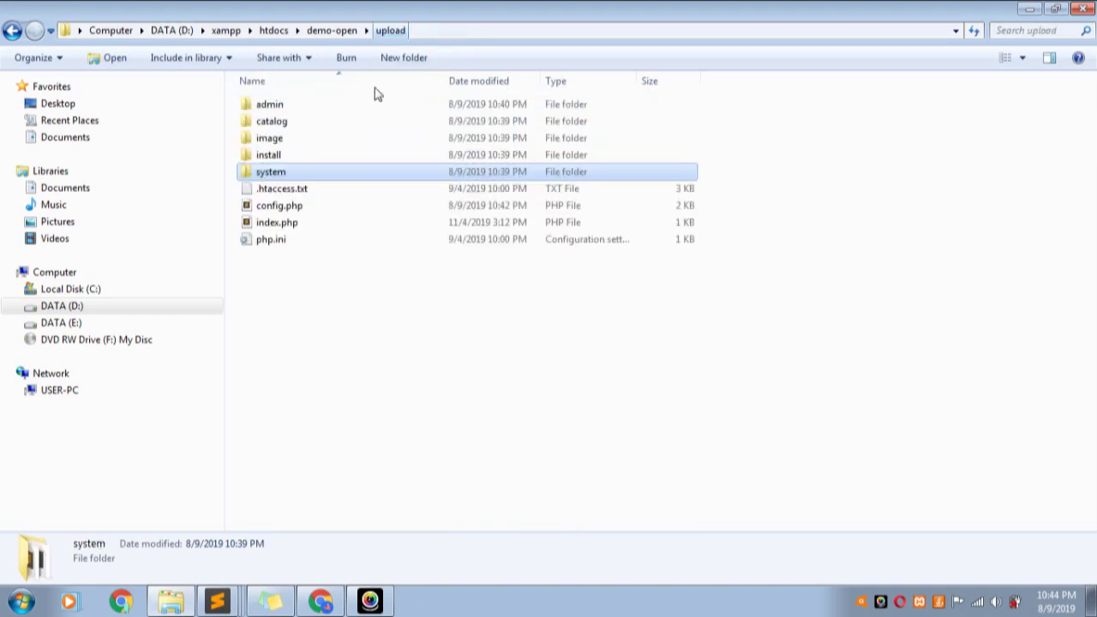
{"action": "double_click", "coordinate": [296, 139]}
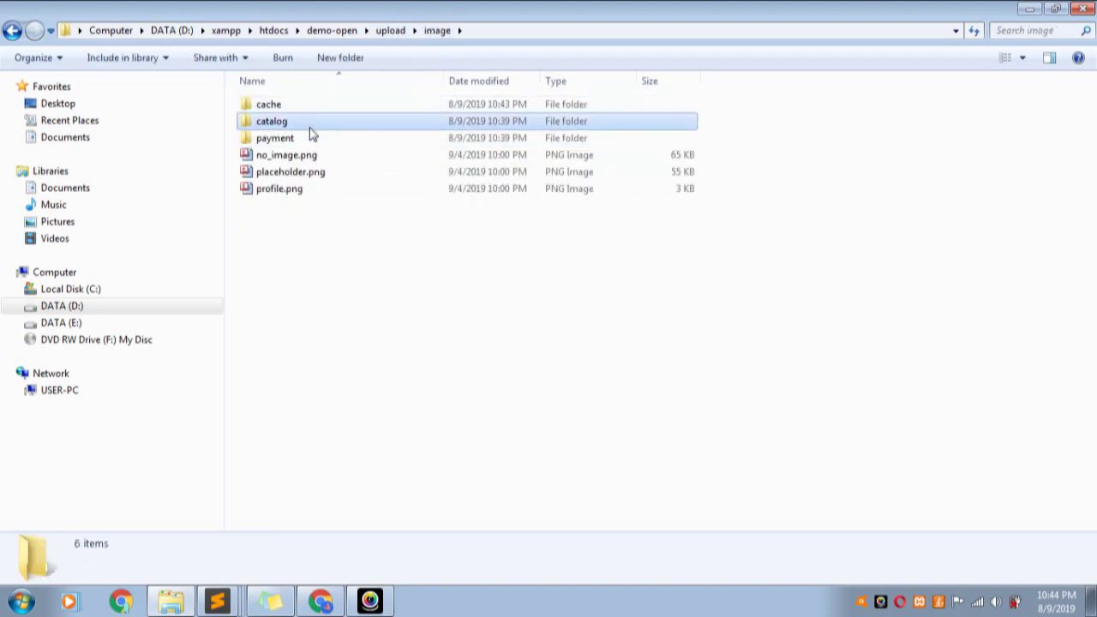
{"action": "double_click", "coordinate": [310, 125]}
{"action": "left_click", "coordinate": [390, 30]}
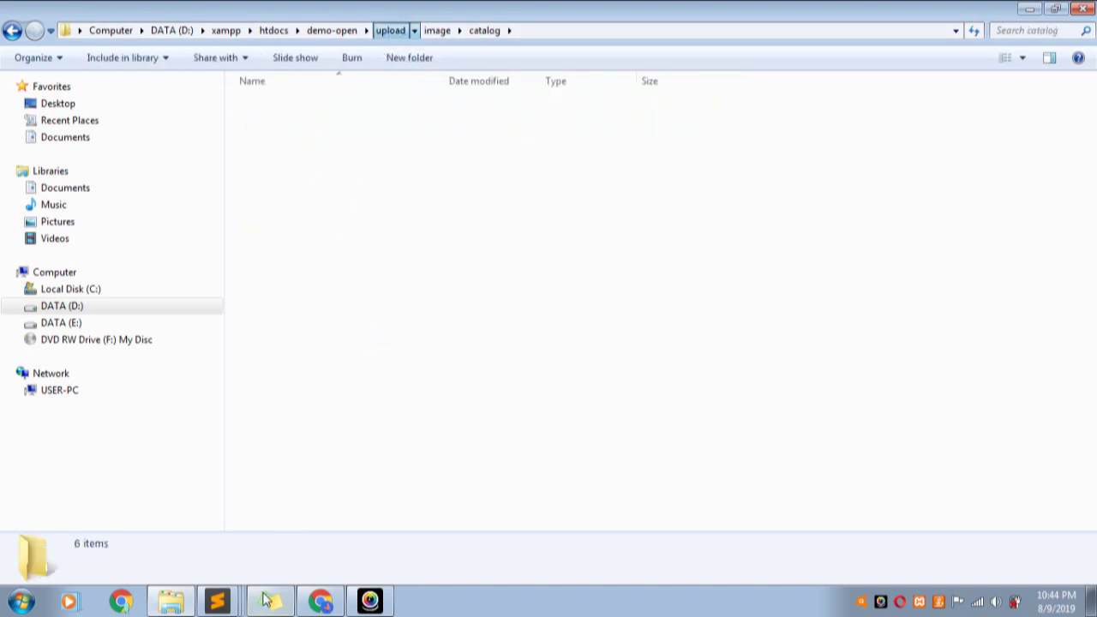
{"action": "left_click", "coordinate": [322, 600]}
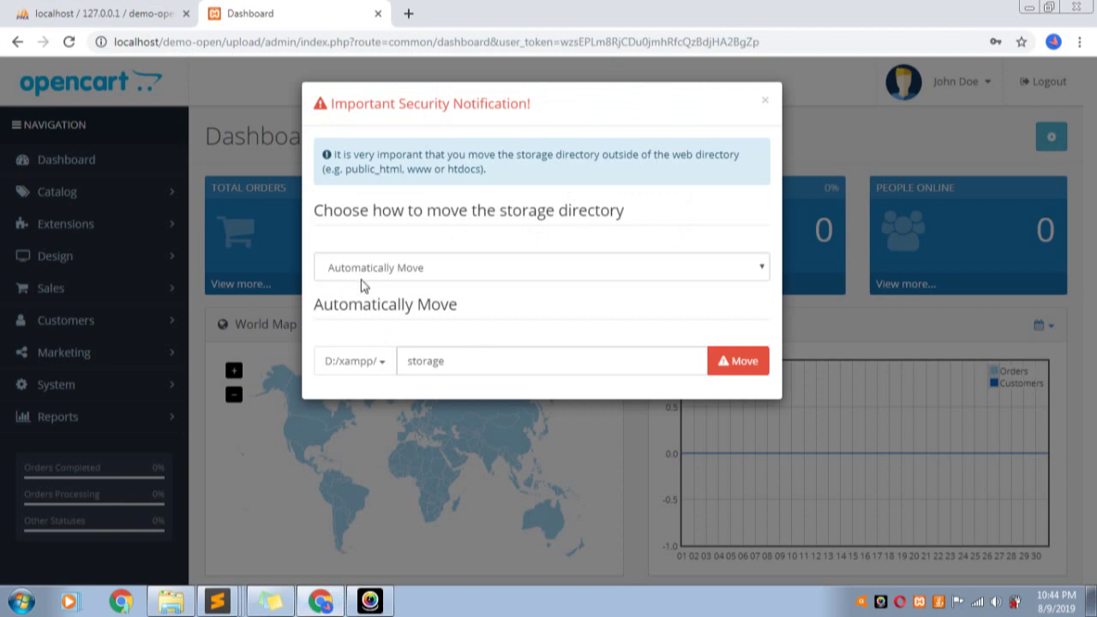
Step: Keep Automatically Move with a D:/xampp/ target, close the security notice, and view the dashboard
{"action": "left_click", "coordinate": [442, 275]}
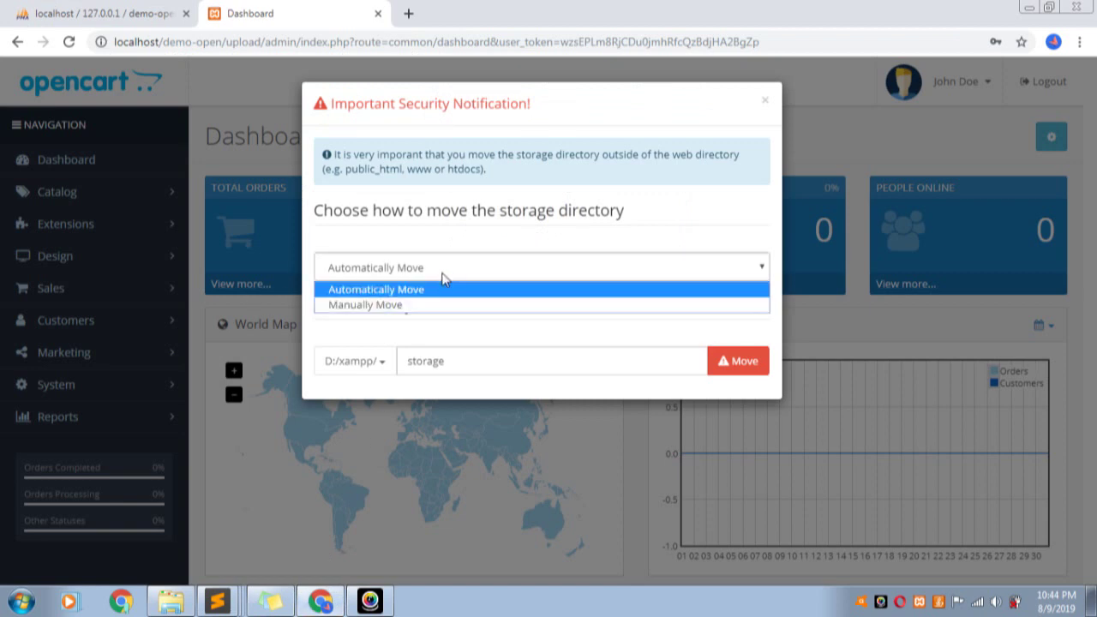
{"action": "left_click", "coordinate": [446, 288]}
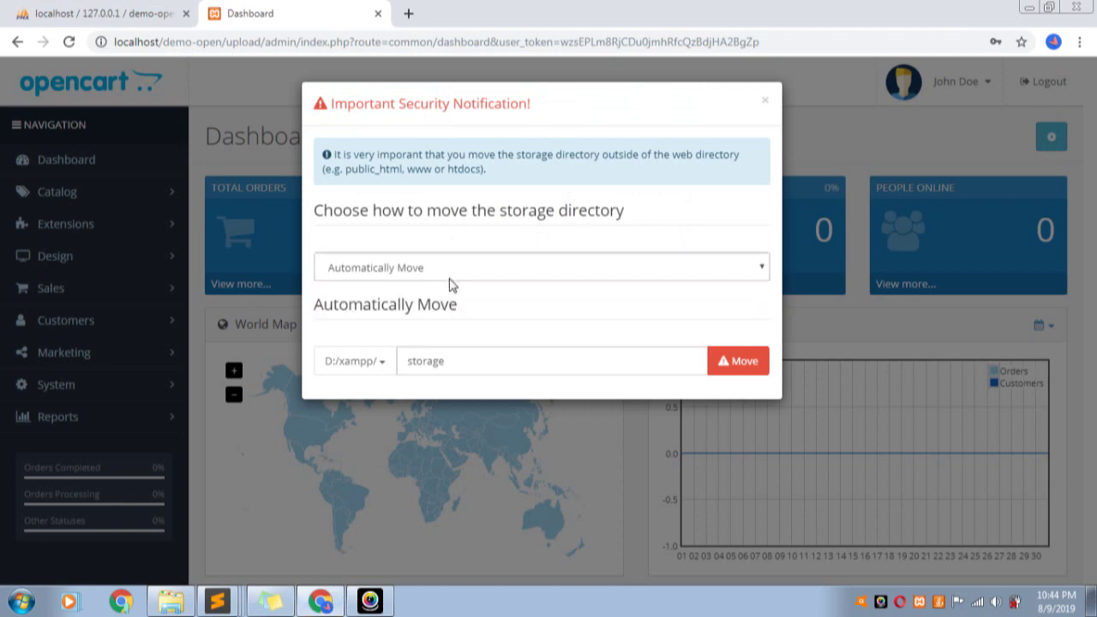
{"action": "left_click", "coordinate": [454, 363]}
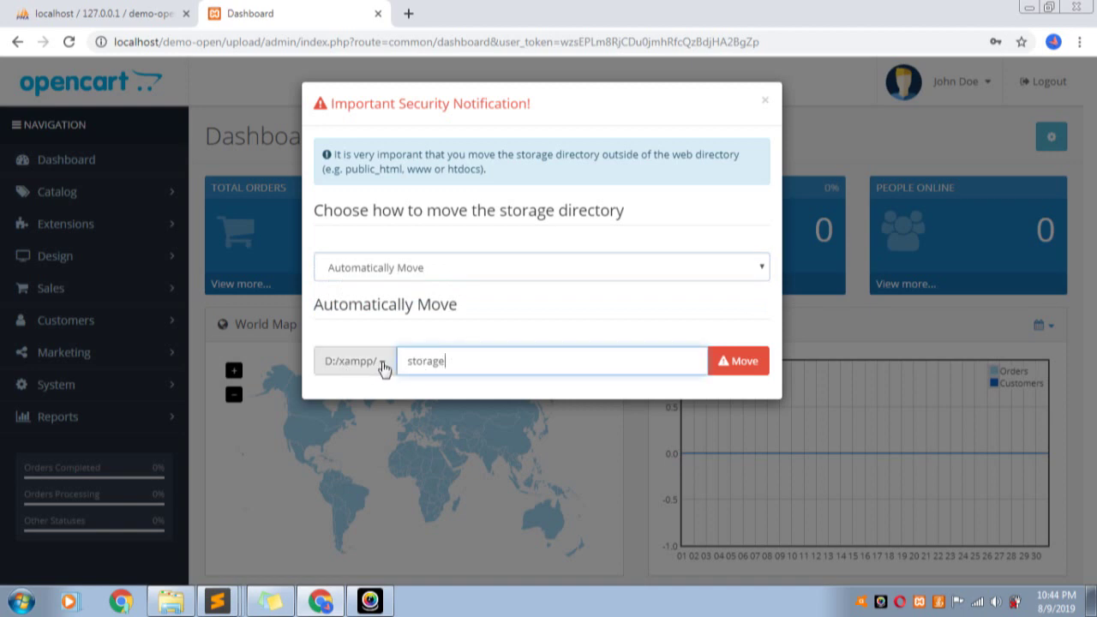
{"action": "left_click", "coordinate": [384, 368]}
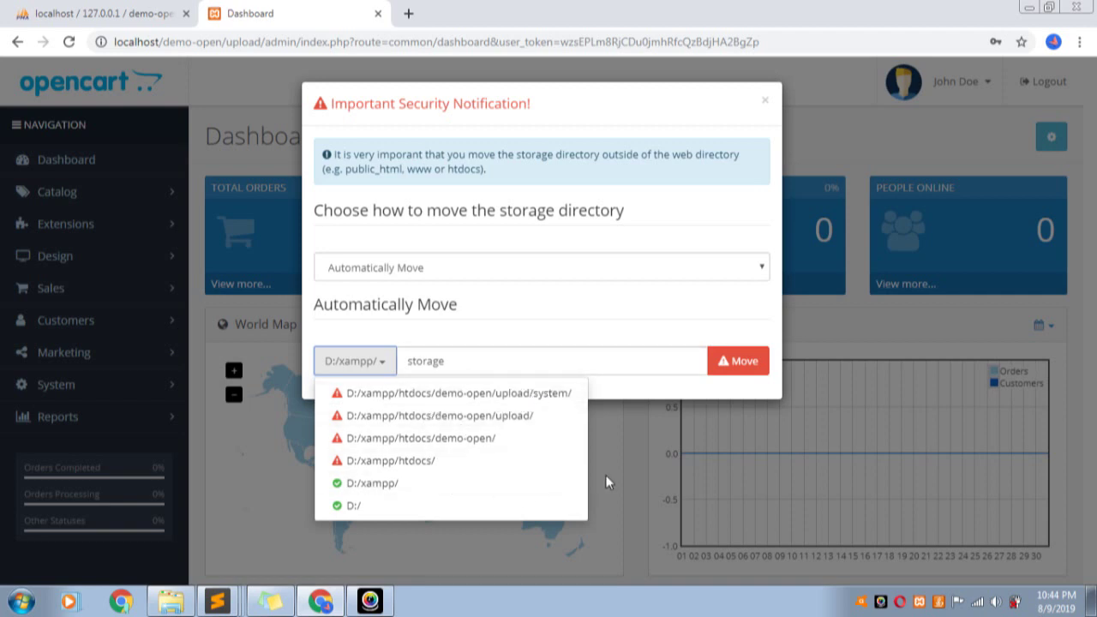
{"action": "left_click", "coordinate": [587, 446]}
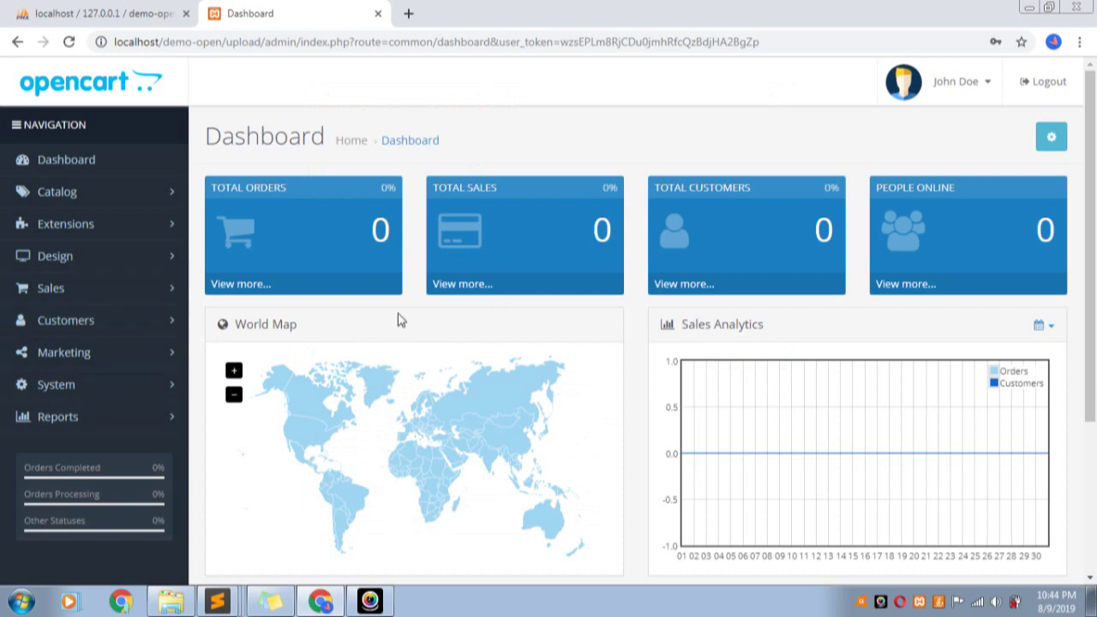
{"action": "scroll", "coordinate": [769, 331], "scroll_direction": "down", "scroll_amount": 3}
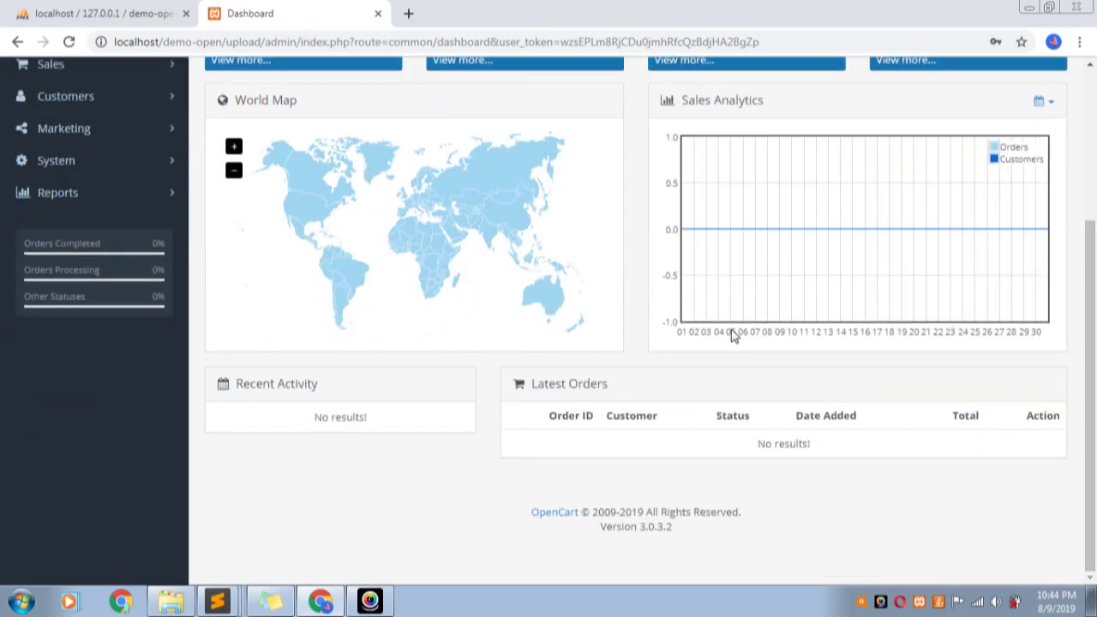
{"action": "scroll", "coordinate": [461, 401], "scroll_direction": "up", "scroll_amount": 3}
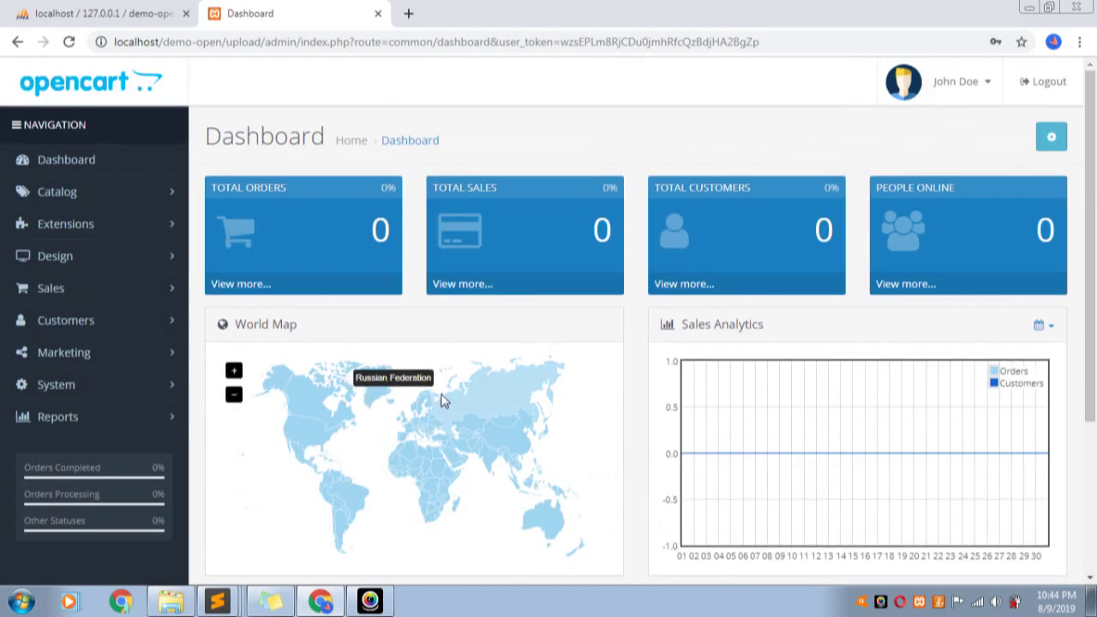